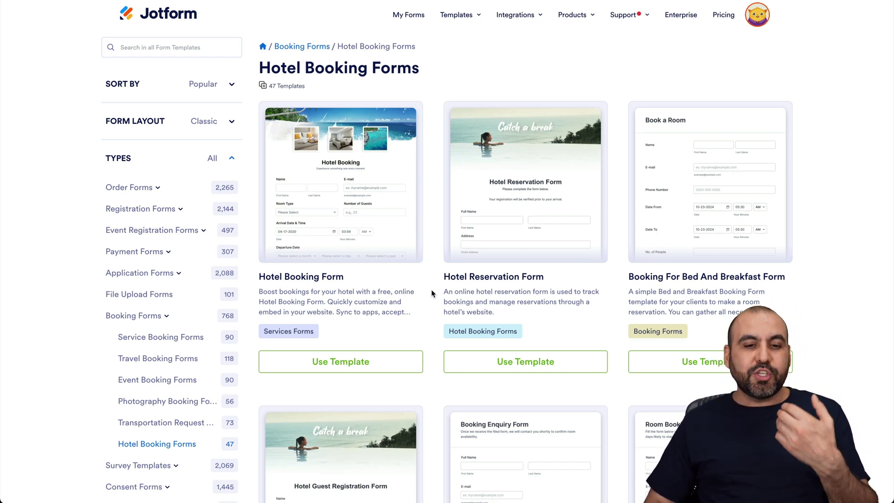
# Step: Open a preview of the Hotel Booking Form template
pyautogui.scroll(-4, 432, 293)
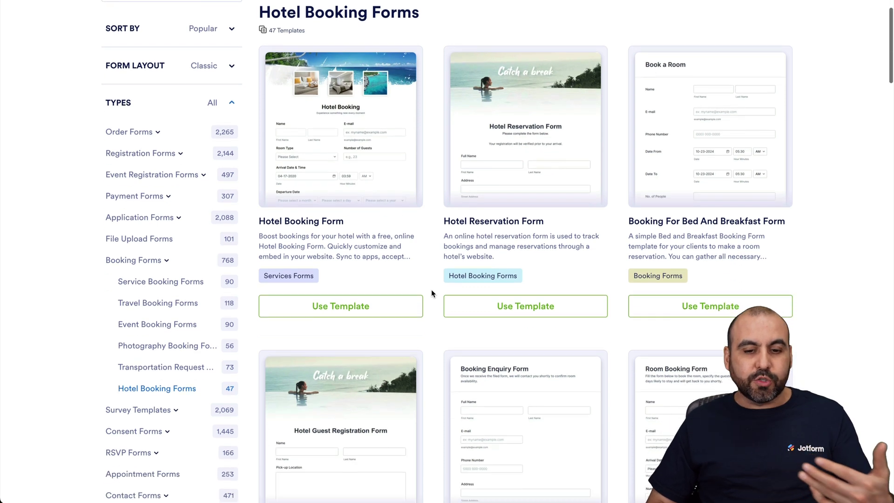
pyautogui.scroll(-4, 431, 294)
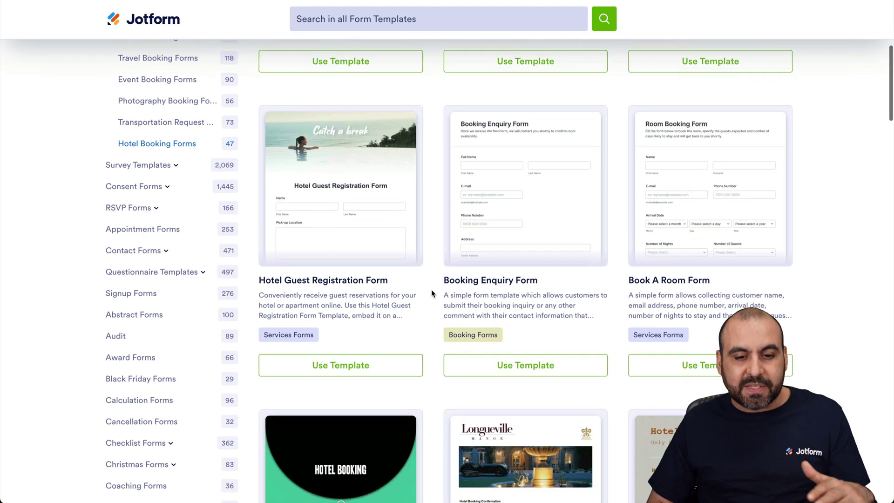
pyautogui.scroll(2, 432, 294)
pyautogui.scroll(6, 432, 294)
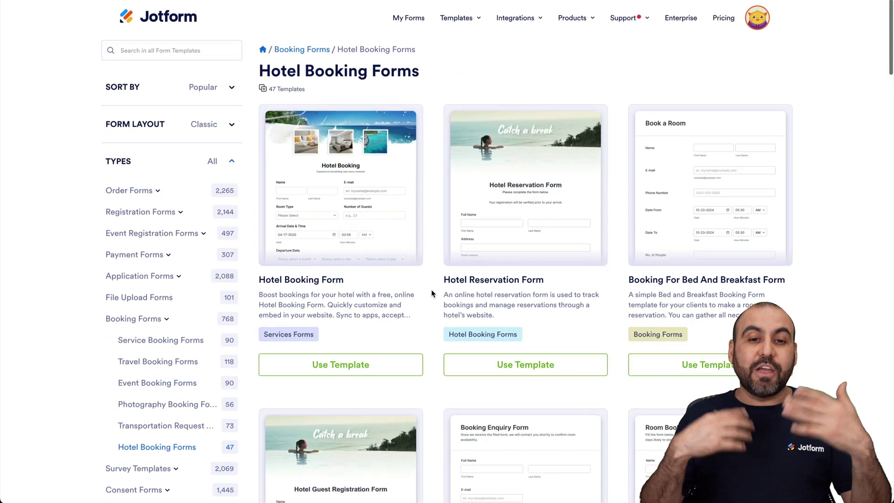
pyautogui.click(341, 196)
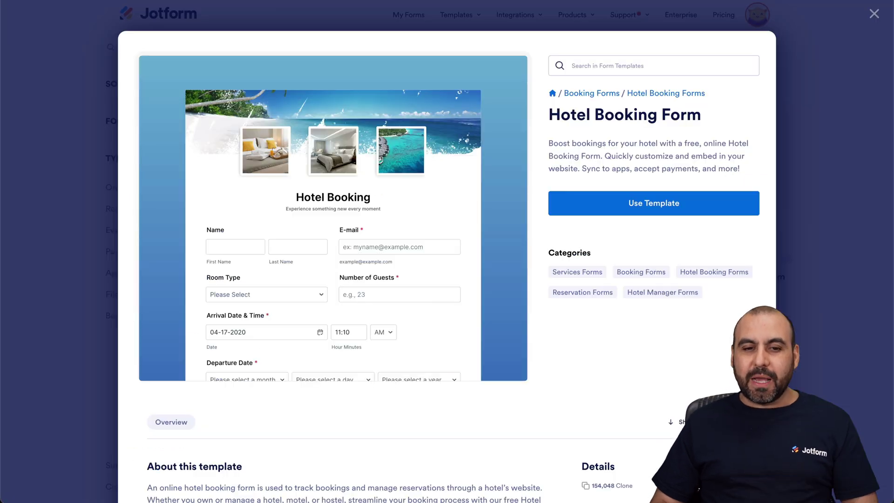
# Step: Enter a sample first and last name in the preview's Name fields
pyautogui.scroll(-3, 334, 231)
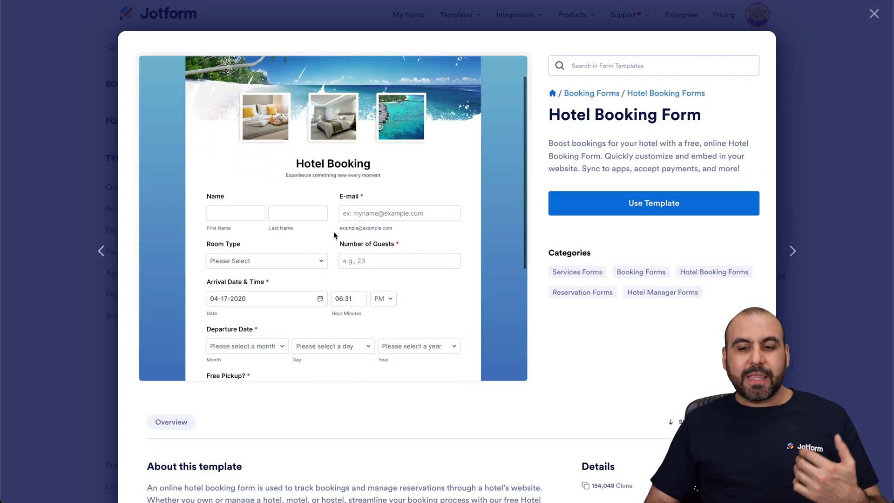
pyautogui.scroll(3, 333, 231)
pyautogui.click(216, 239)
pyautogui.press('Tab')
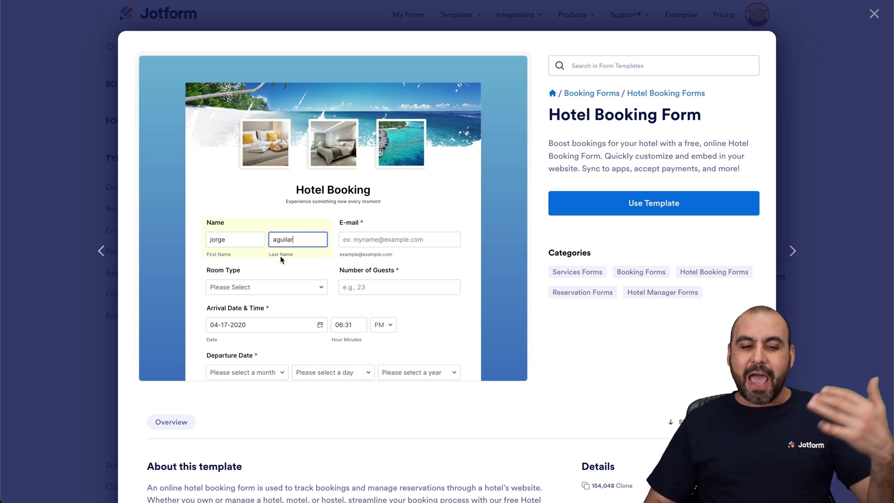
# Step: Look over the filled preview, then move on to the Hotel Reservation Form template
pyautogui.scroll(-5, 282, 260)
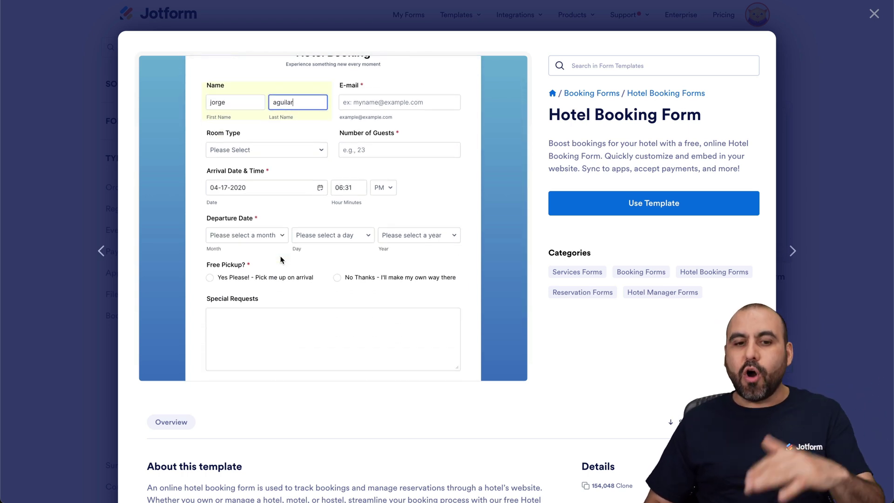
pyautogui.scroll(-3, 281, 259)
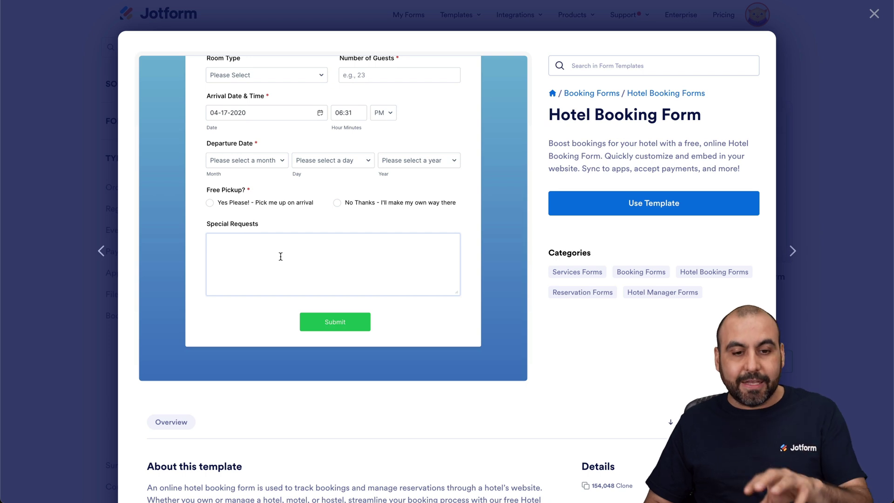
pyautogui.scroll(8, 281, 257)
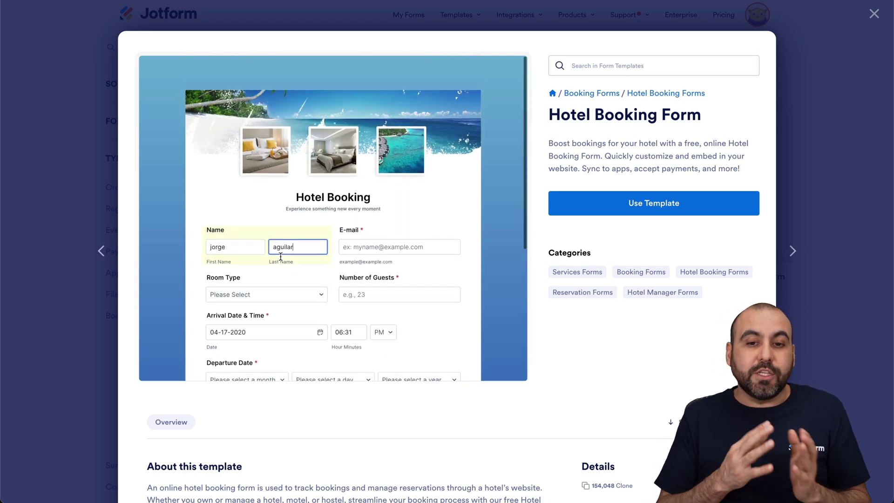
pyautogui.scroll(-7, 281, 259)
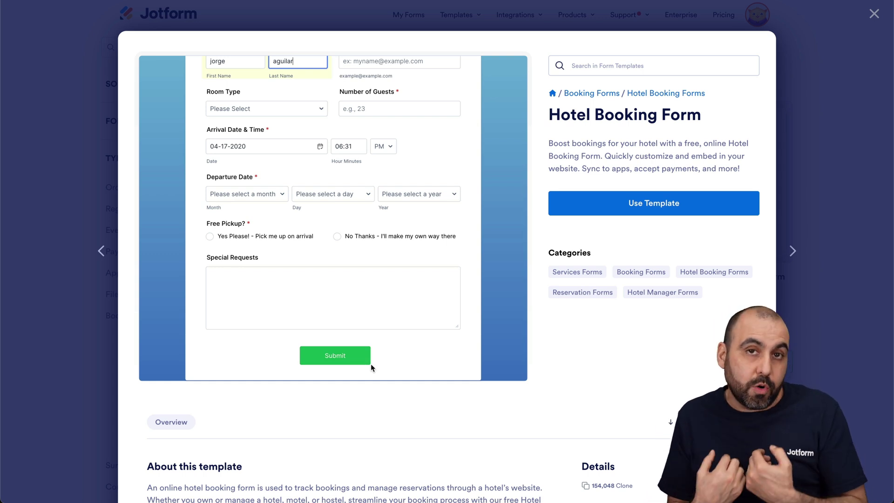
pyautogui.scroll(7, 356, 206)
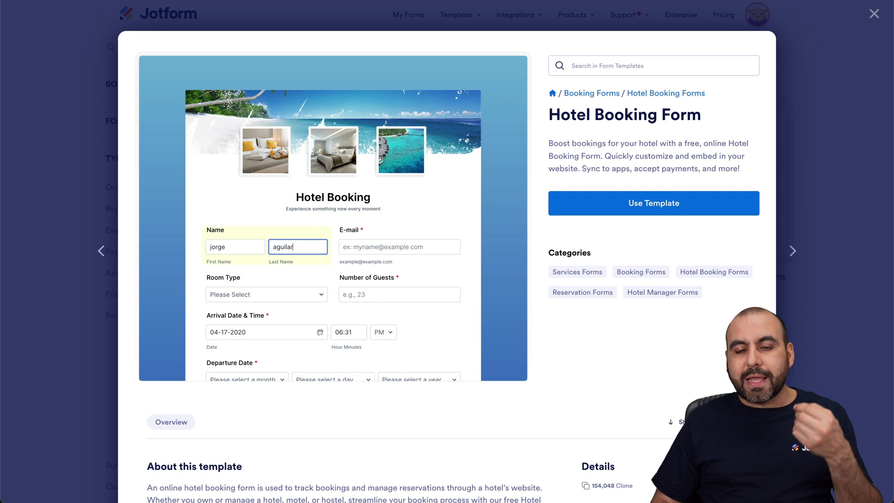
pyautogui.press('Right')
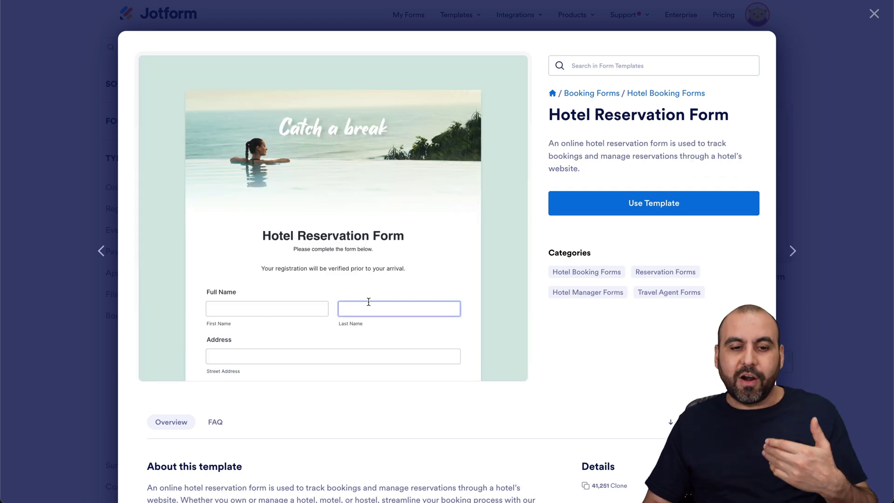
# Step: Scroll through the entire Hotel Reservation Form template preview
pyautogui.scroll(-3, 368, 303)
pyautogui.scroll(-4, 368, 303)
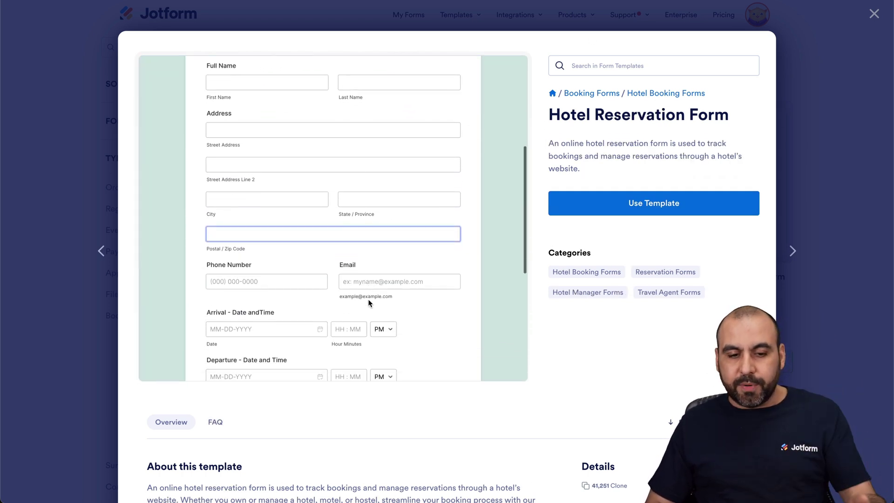
pyautogui.scroll(-1, 369, 303)
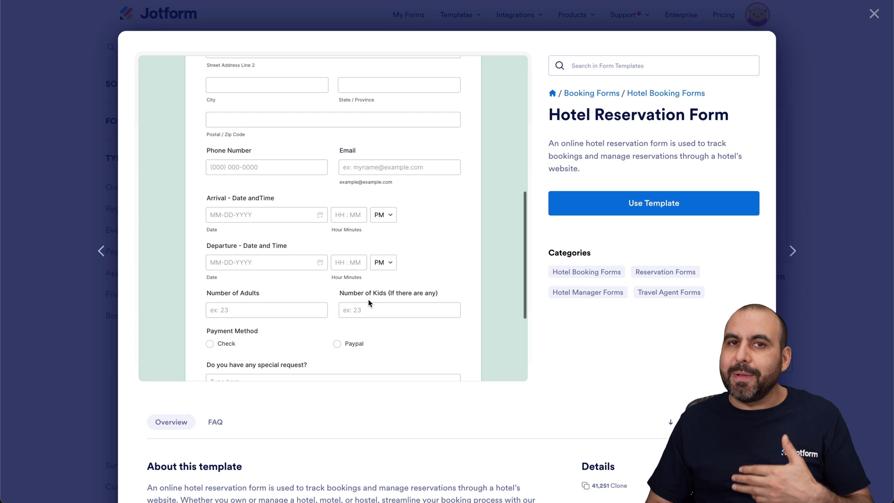
pyautogui.scroll(-3, 369, 303)
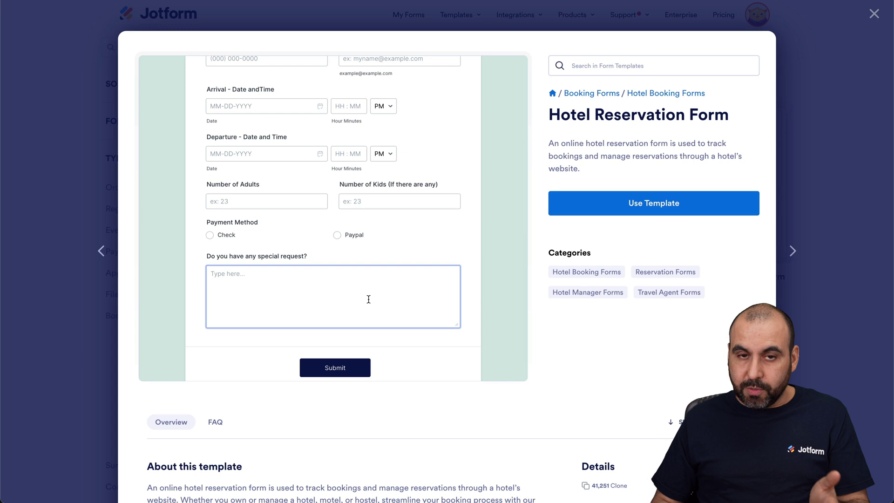
pyautogui.scroll(10, 369, 299)
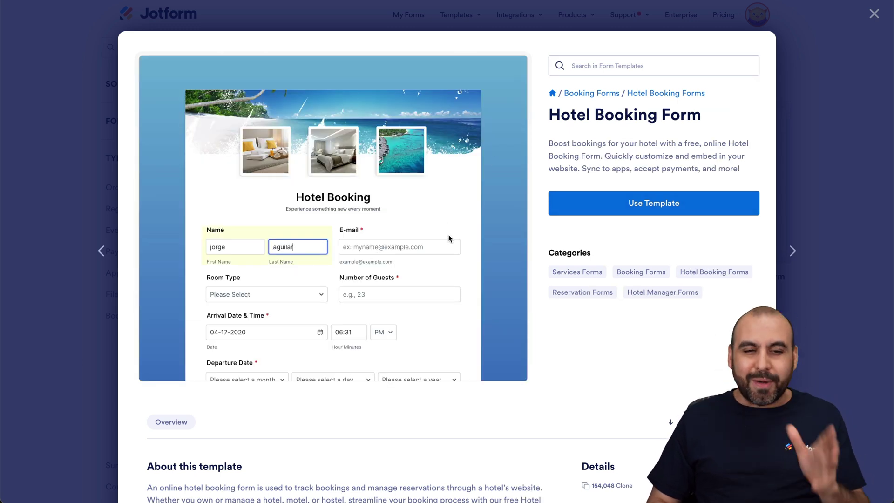
# Step: Create a new form from the Hotel Booking Form template and open its heading Properties
pyautogui.click(679, 204)
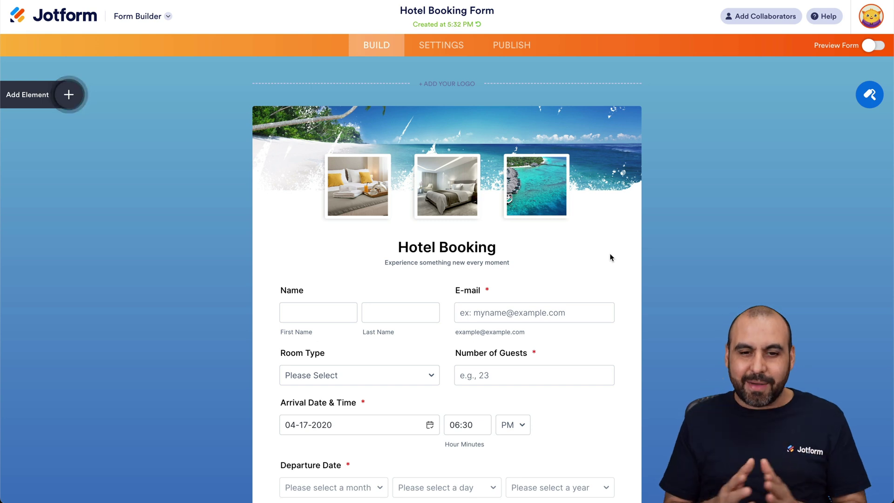
pyautogui.click(375, 192)
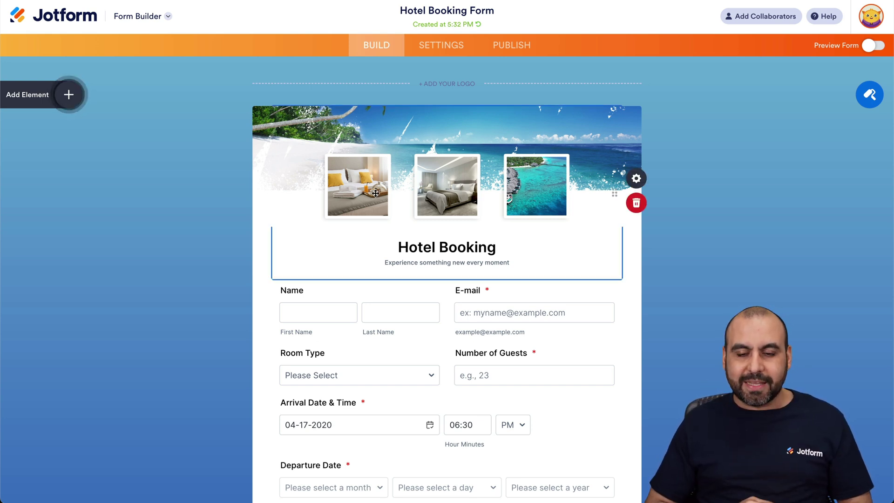
pyautogui.click(635, 180)
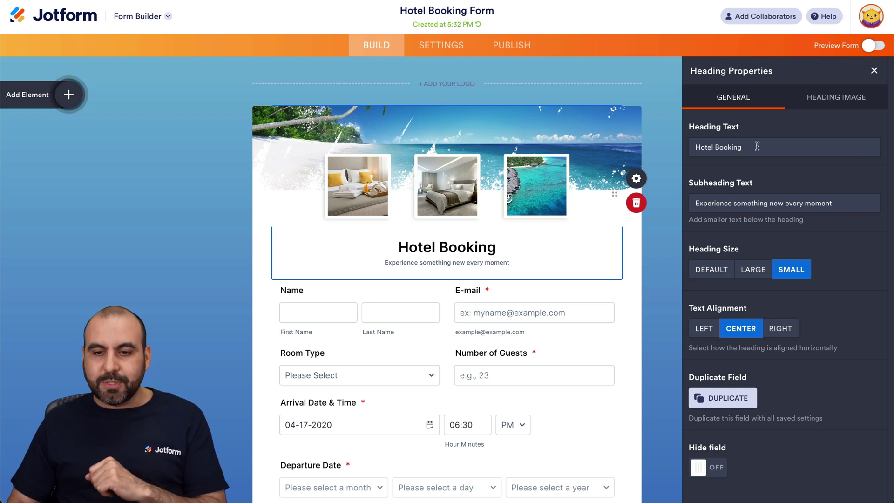
# Step: Delete 'Hotel' from the heading text so it reads 'Booking'
pyautogui.moveTo(756, 146); pyautogui.dragTo(691, 146)
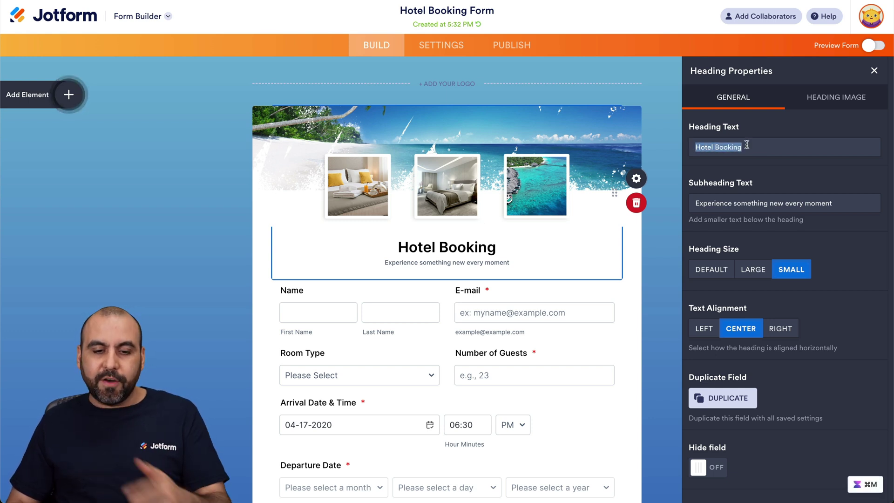
pyautogui.click(715, 147)
pyautogui.moveTo(715, 147); pyautogui.dragTo(688, 148)
pyautogui.press('BackSpace')
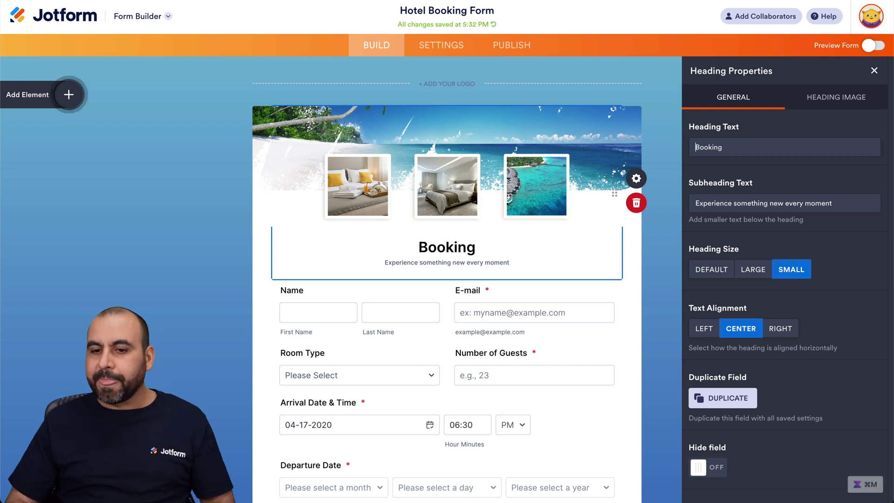
pyautogui.click(776, 203)
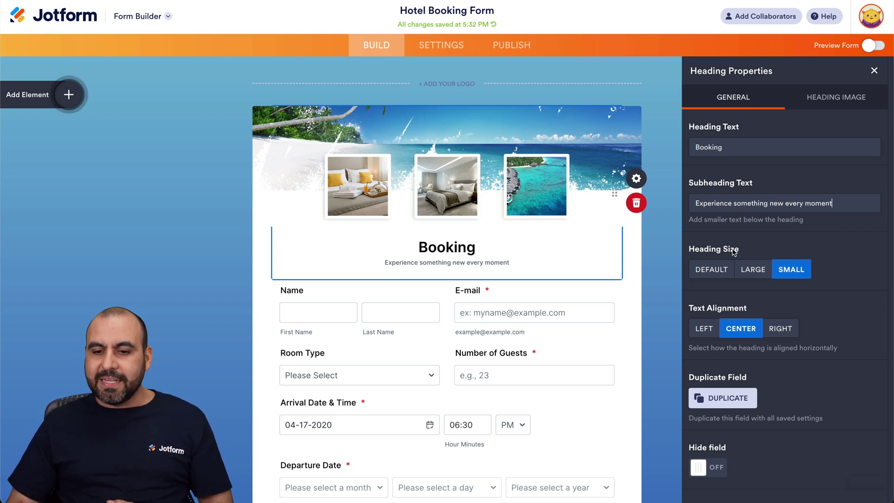
# Step: Try other heading sizes and alignments, keeping it small and centered, then view heading image settings
pyautogui.click(761, 275)
pyautogui.click(791, 274)
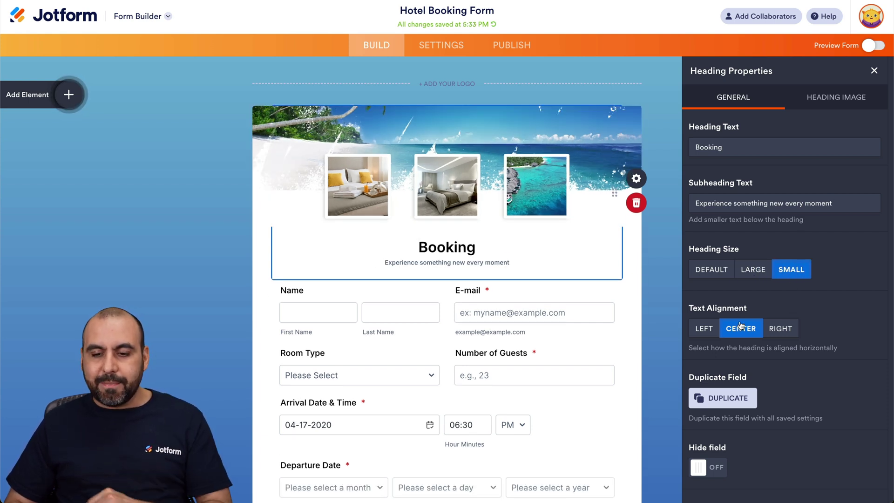
pyautogui.click(704, 331)
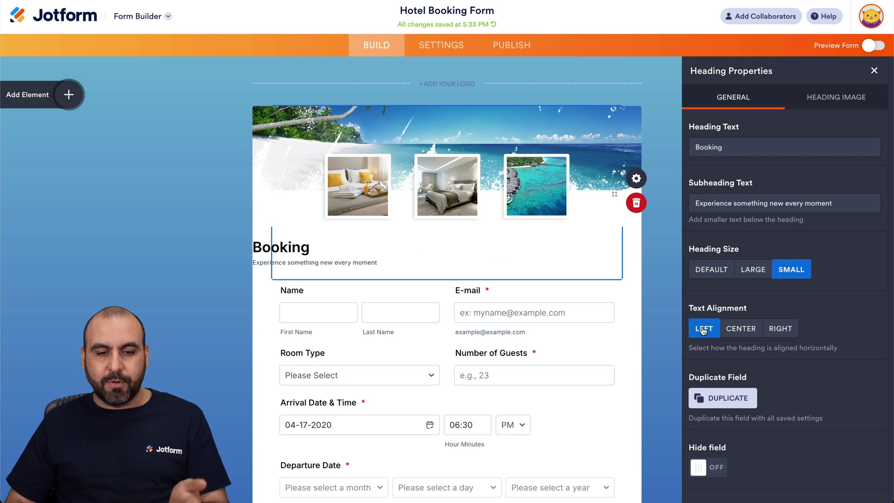
pyautogui.click(774, 333)
pyautogui.click(748, 331)
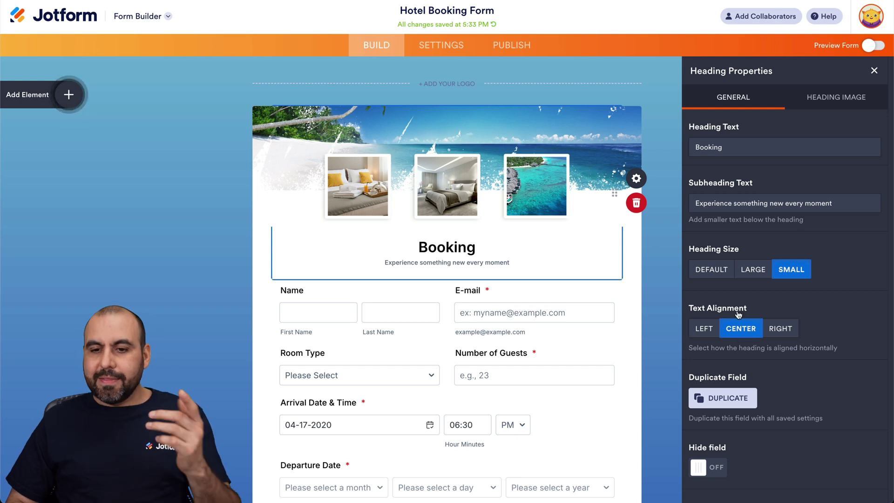
pyautogui.click(829, 105)
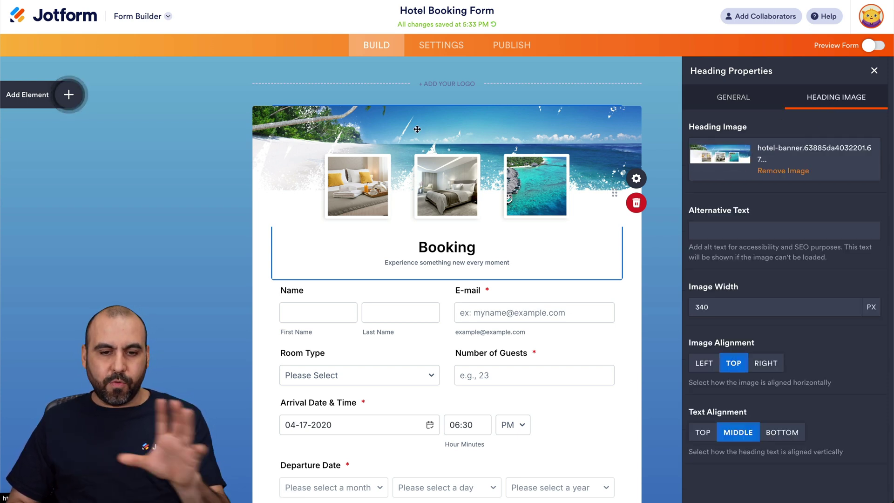
pyautogui.click(782, 172)
pyautogui.click(763, 153)
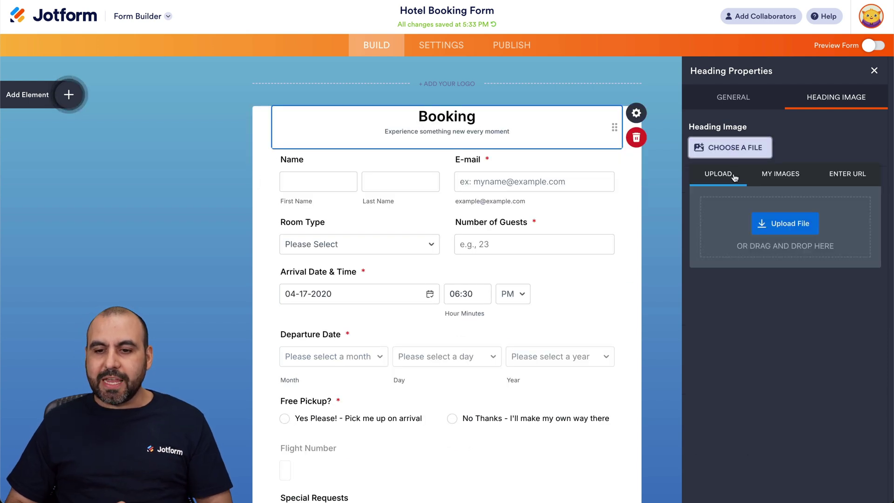
pyautogui.click(781, 176)
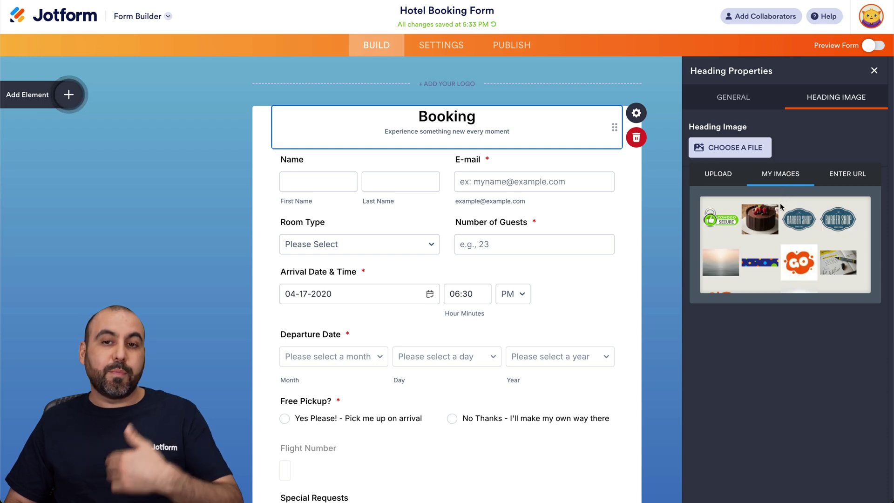
pyautogui.click(841, 183)
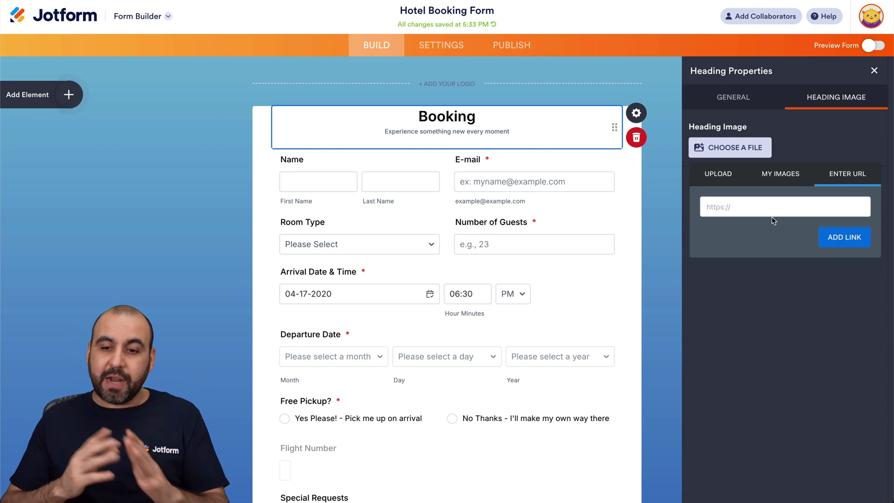
pyautogui.click(677, 172)
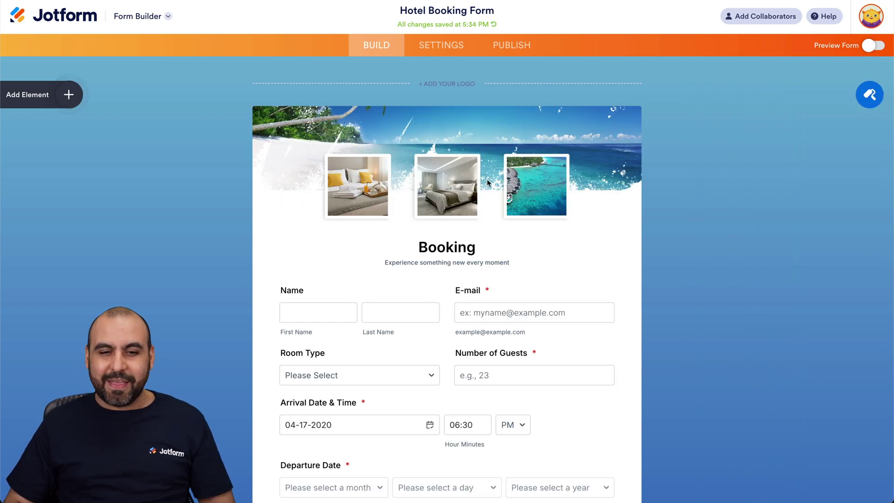
# Step: Select the Name field and open its Full Name Properties
pyautogui.scroll(-3, 598, 188)
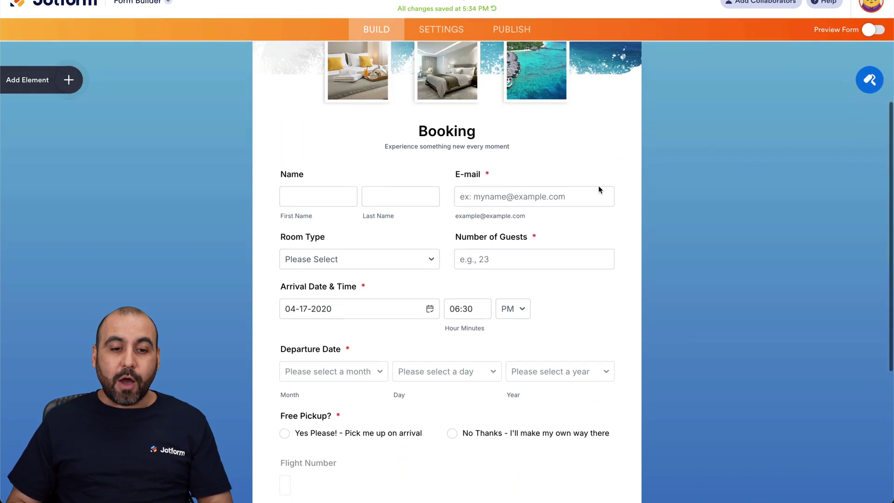
pyautogui.click(332, 175)
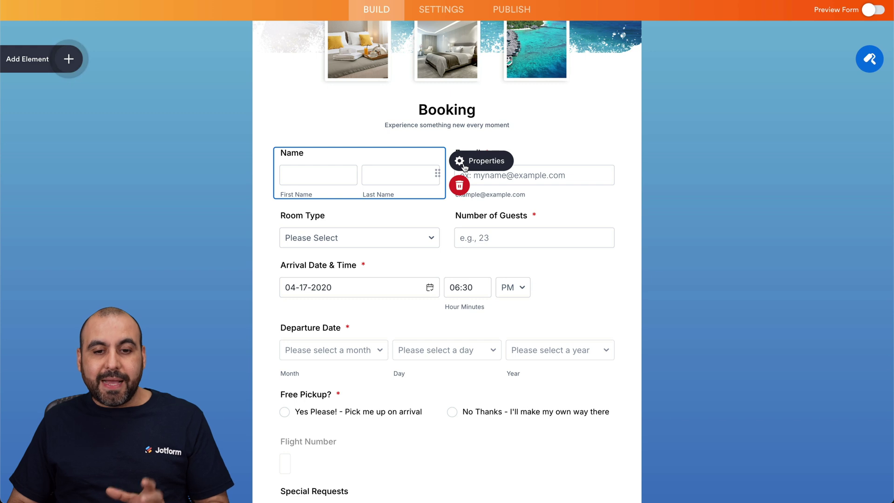
pyautogui.click(464, 165)
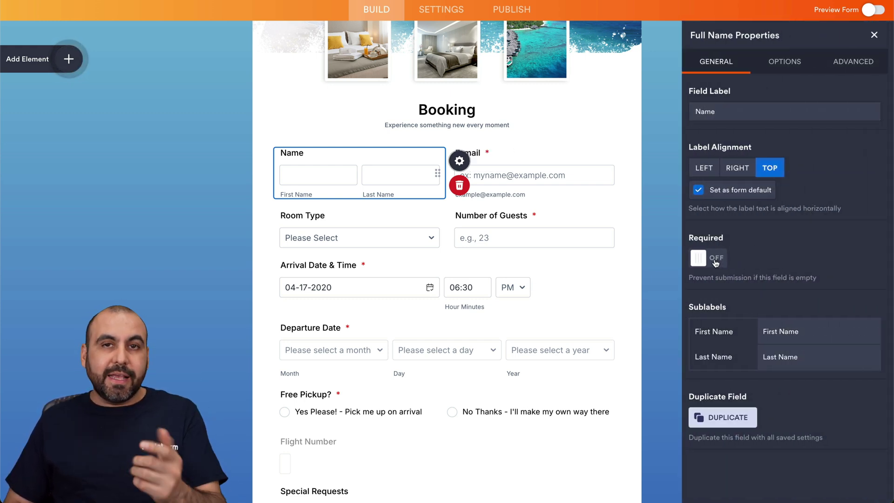
# Step: Make the Name field required and add a Middle Name box, leaving Prefix and Suffix off
pyautogui.click(716, 259)
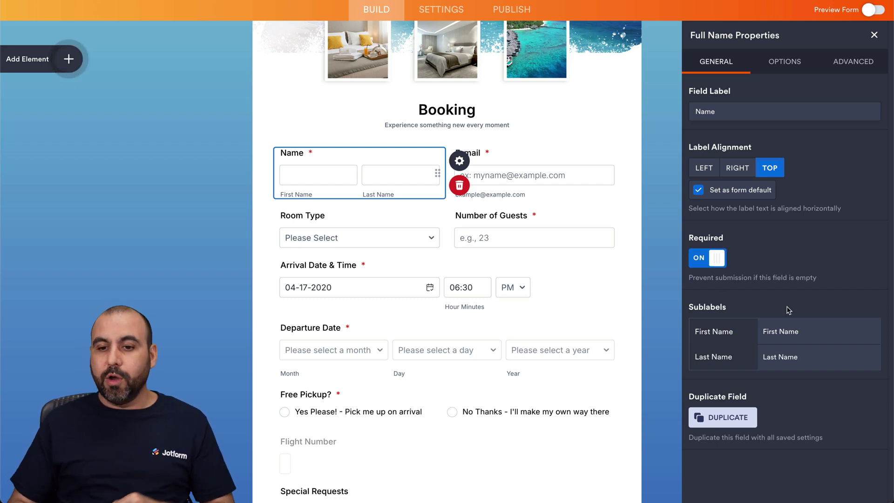
pyautogui.click(792, 60)
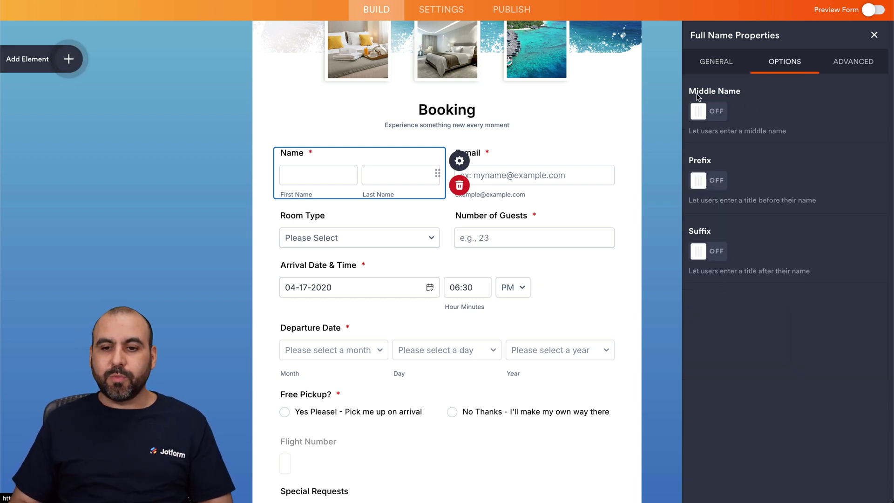
pyautogui.click(723, 119)
pyautogui.click(721, 182)
pyautogui.click(714, 244)
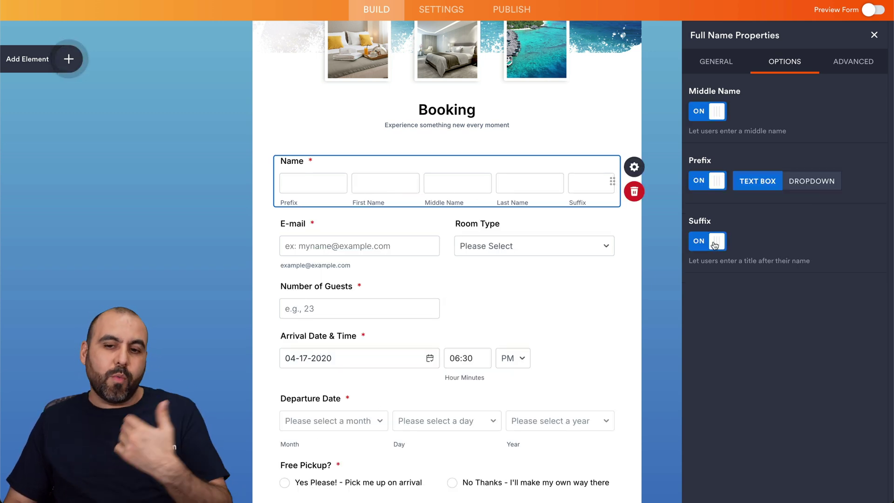
pyautogui.click(714, 242)
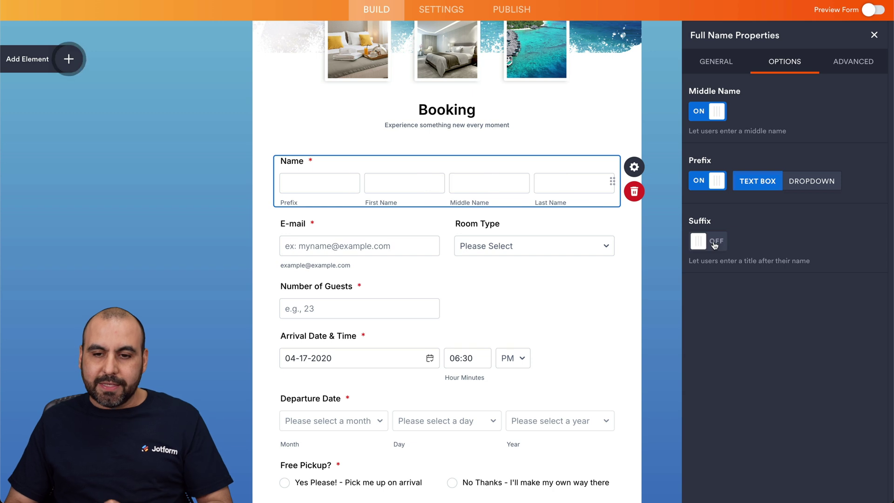
pyautogui.click(712, 185)
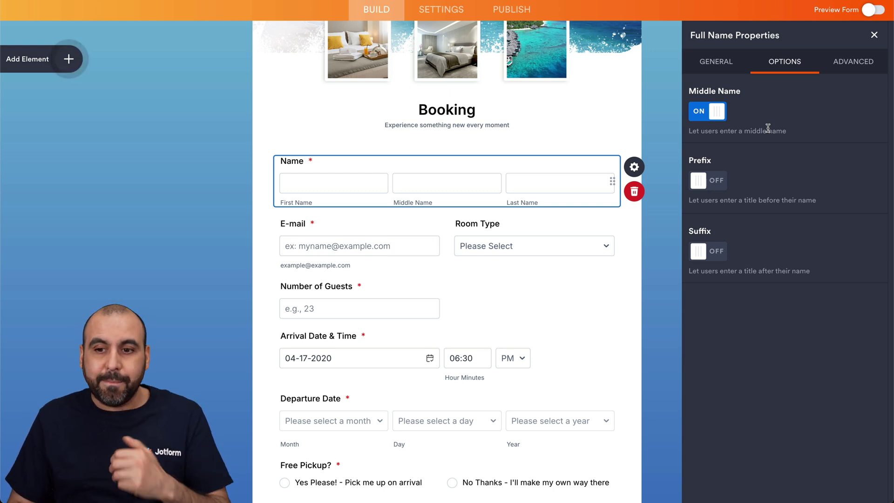
# Step: Review the Name field's Advanced placeholder settings, then close its properties panel
pyautogui.click(853, 64)
pyautogui.click(800, 110)
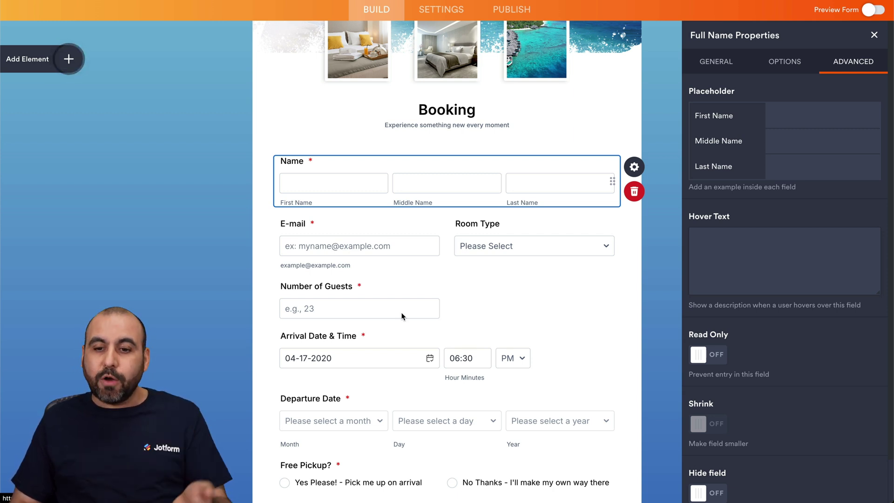
pyautogui.scroll(-1, 783, 285)
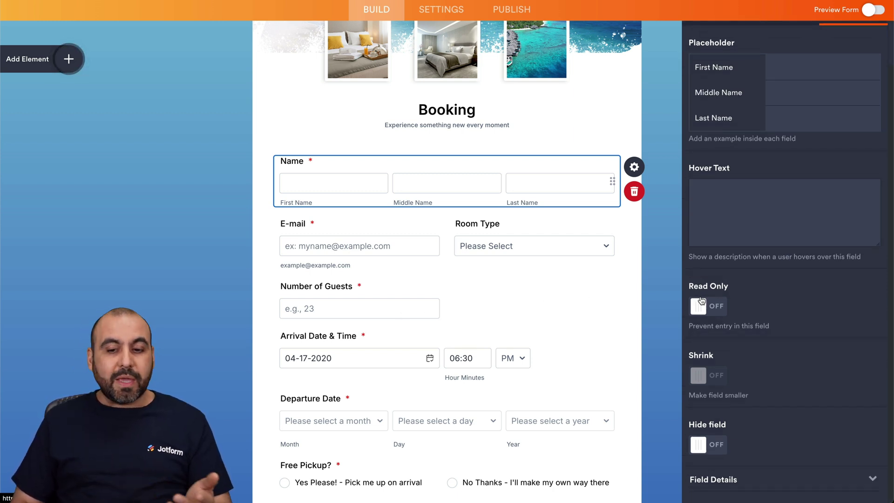
pyautogui.scroll(1, 709, 450)
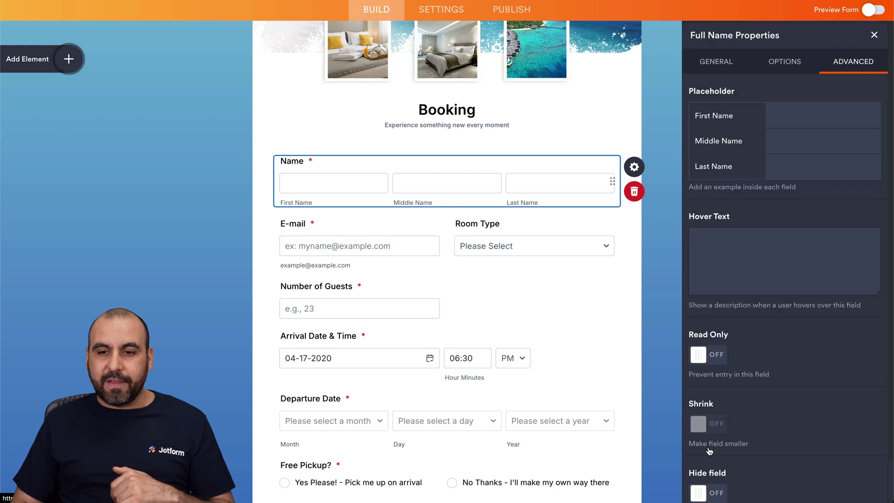
pyautogui.click(730, 62)
pyautogui.click(874, 35)
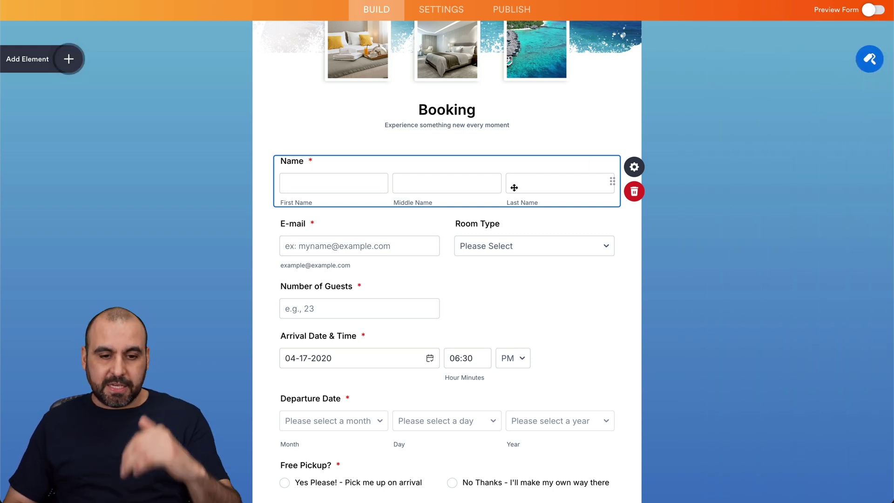
pyautogui.click(537, 247)
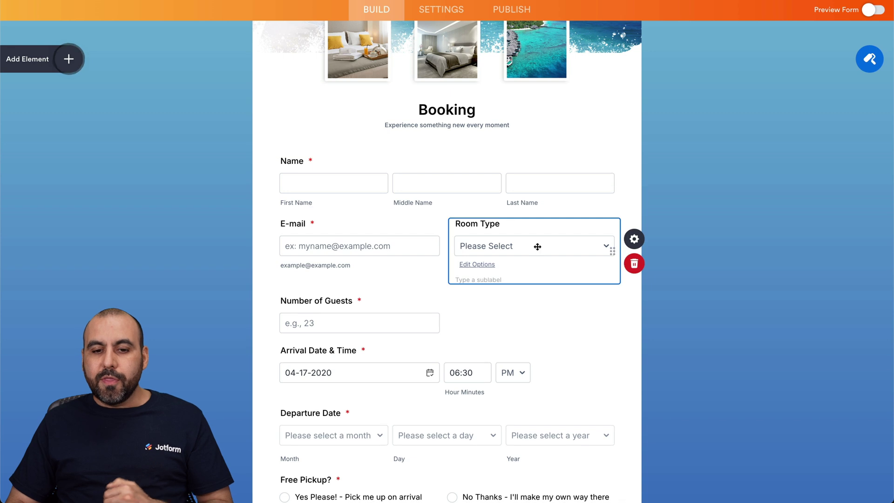
pyautogui.click(599, 246)
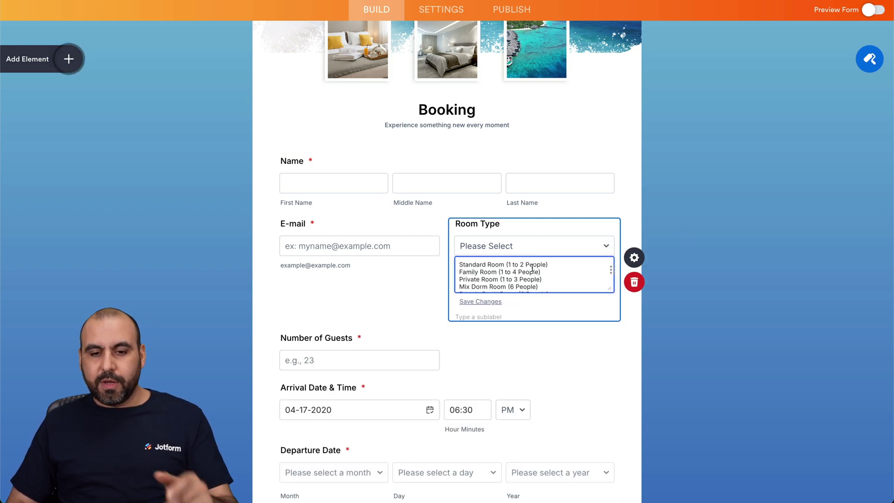
pyautogui.scroll(-2, 530, 272)
pyautogui.scroll(2, 535, 271)
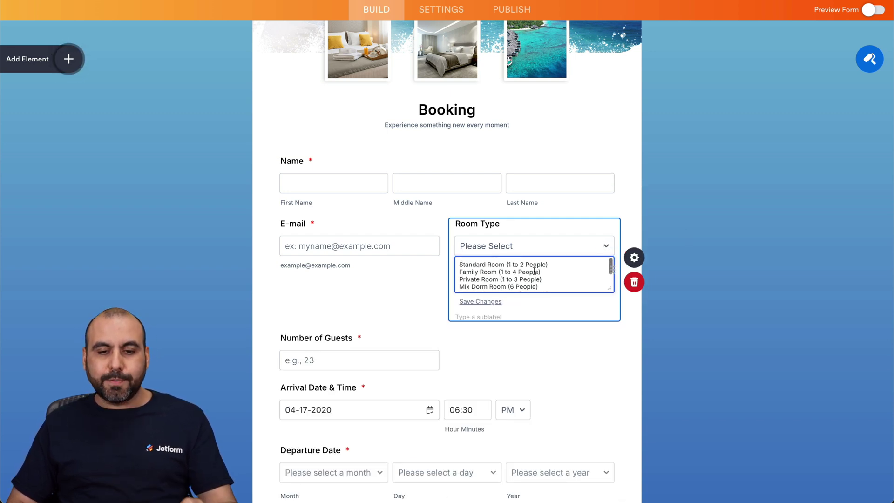
pyautogui.moveTo(539, 270); pyautogui.dragTo(546, 253)
pyautogui.click(511, 272)
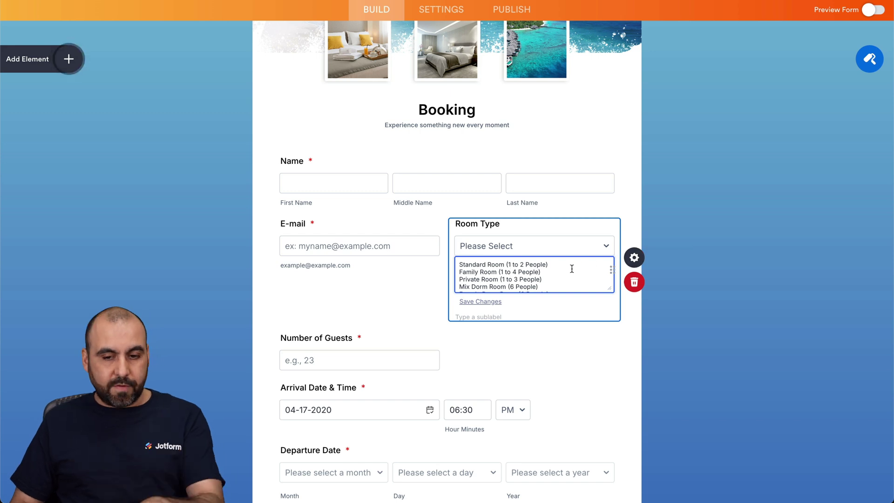
pyautogui.click(635, 263)
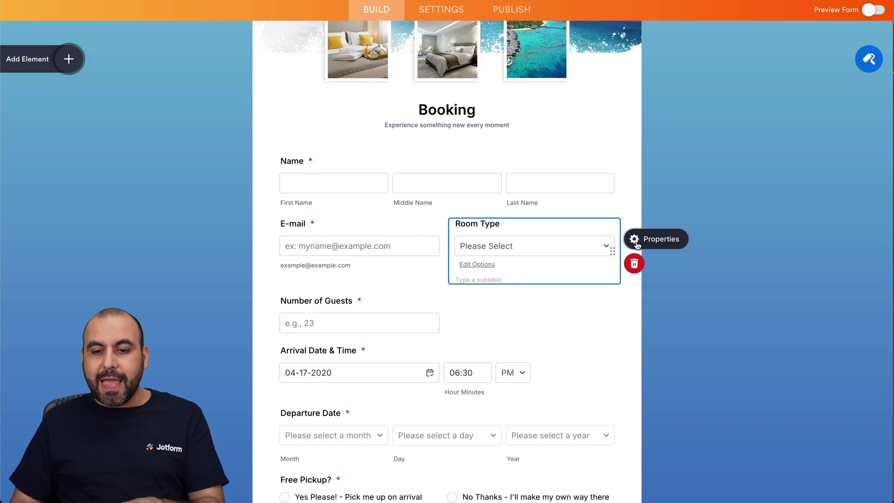
pyautogui.click(634, 239)
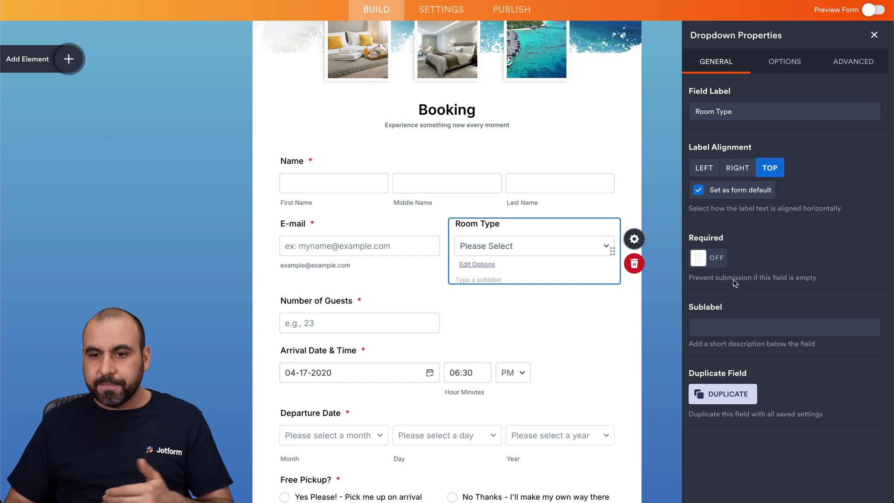
pyautogui.click(794, 59)
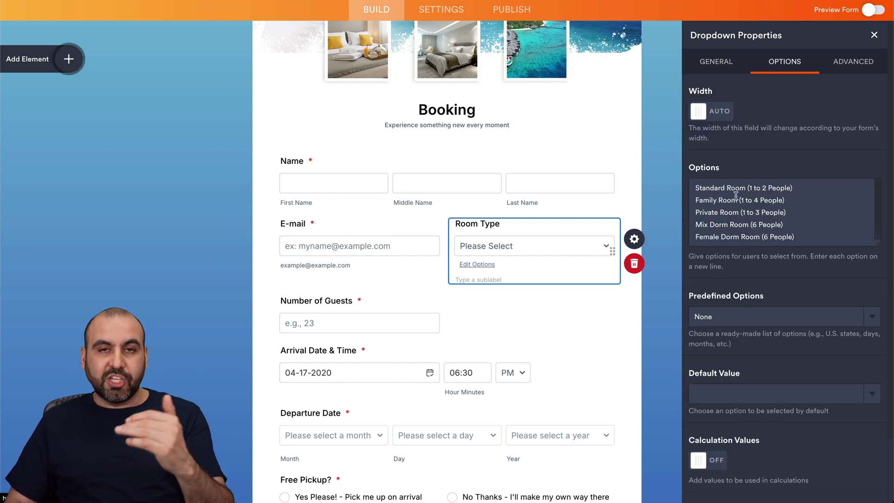
pyautogui.scroll(-1, 735, 195)
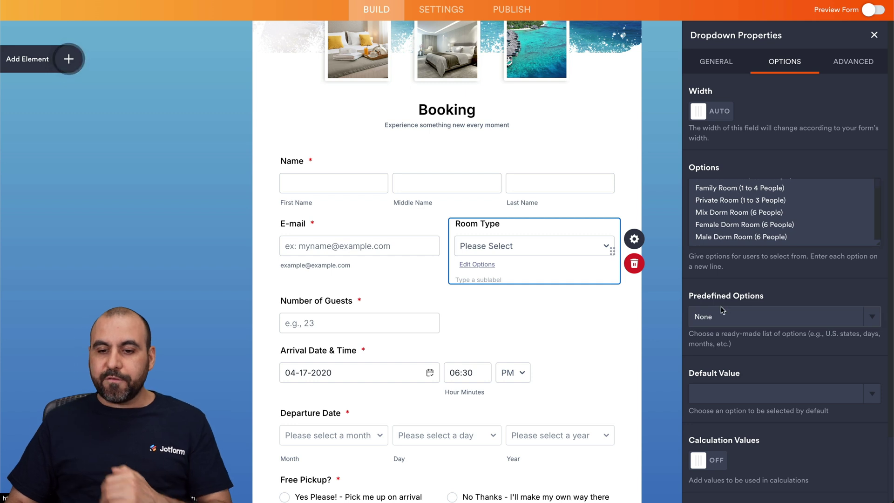
pyautogui.scroll(-2, 759, 353)
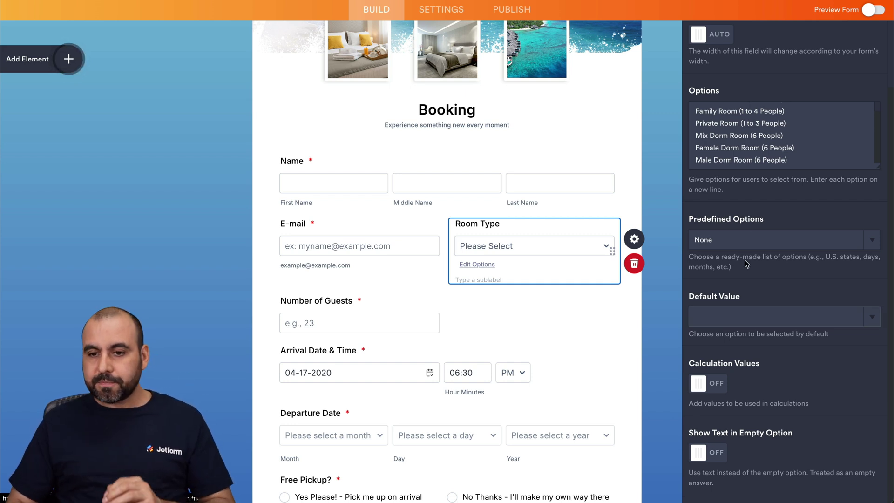
pyautogui.scroll(3, 747, 207)
pyautogui.click(850, 58)
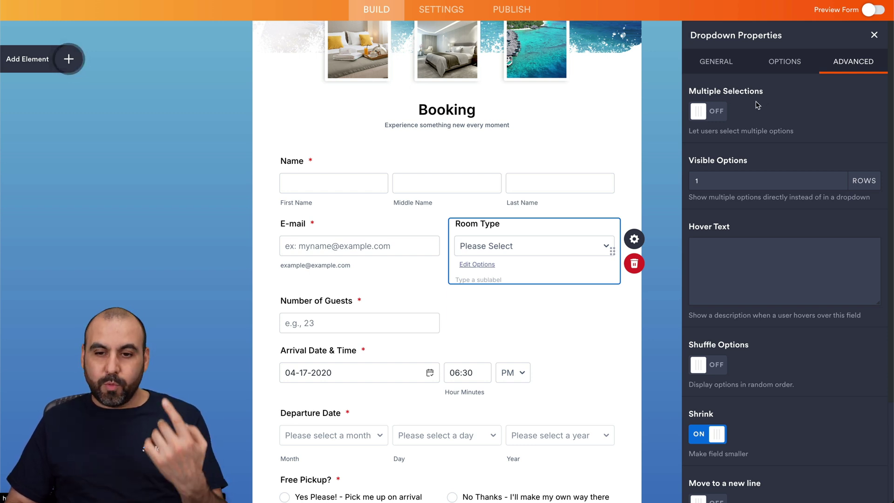
pyautogui.click(718, 120)
pyautogui.click(717, 119)
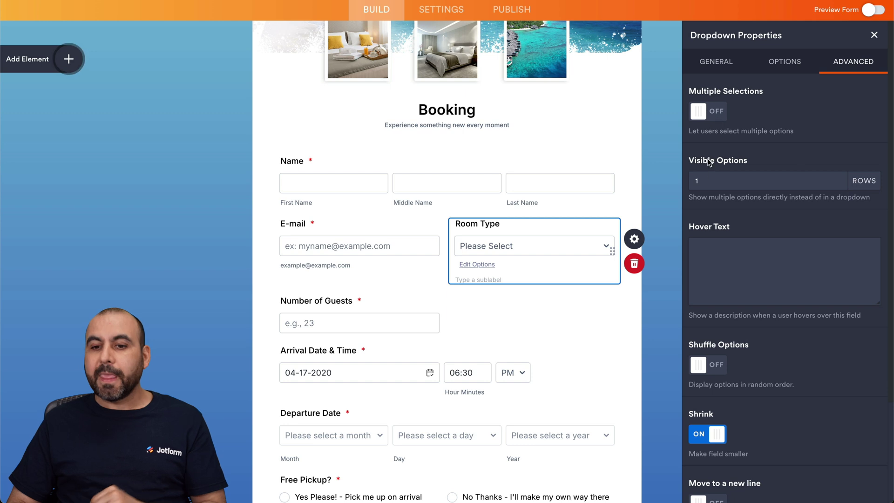
pyautogui.scroll(-3, 765, 183)
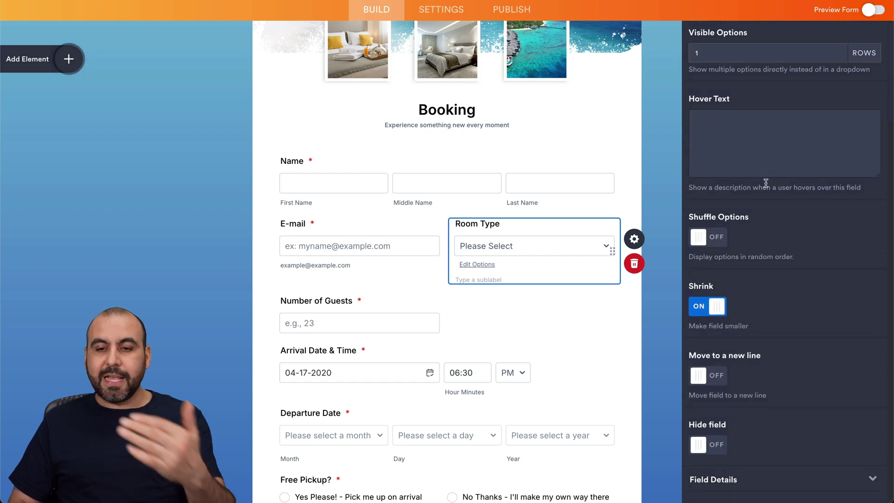
pyautogui.scroll(3, 766, 183)
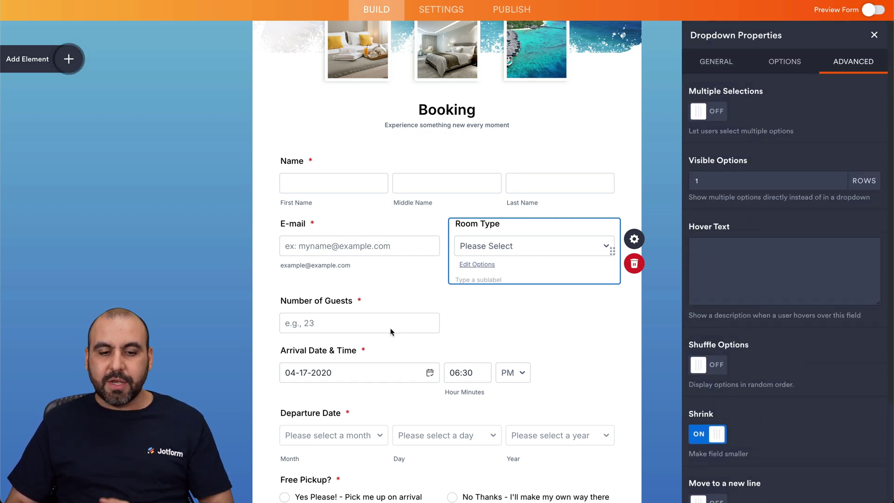
pyautogui.click(380, 301)
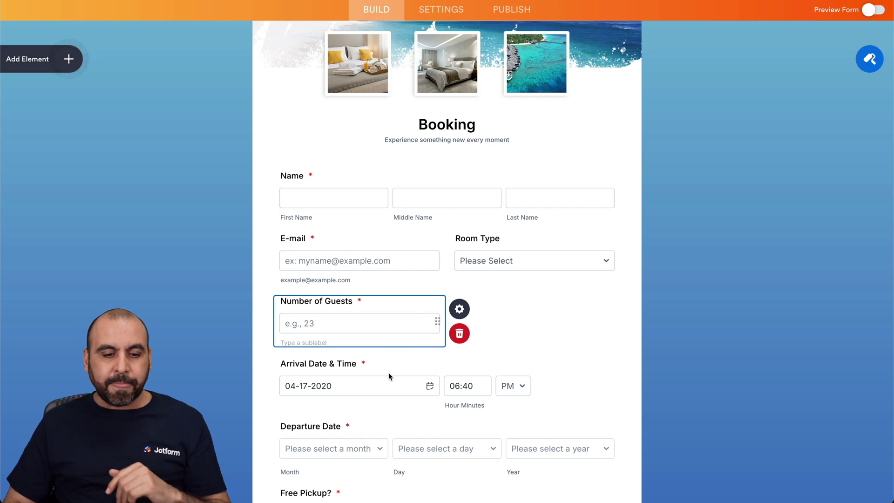
# Step: Open the Arrival Date & Time field's properties
pyautogui.scroll(-1, 390, 370)
pyautogui.click(375, 311)
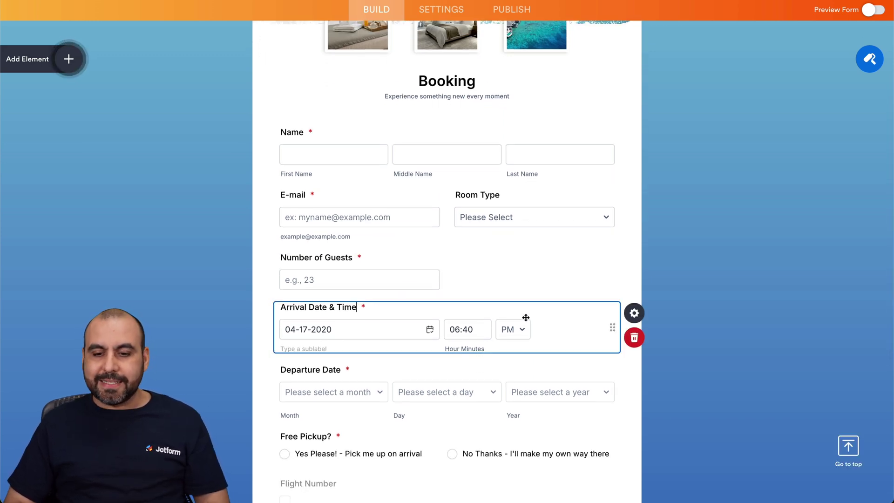
pyautogui.click(635, 312)
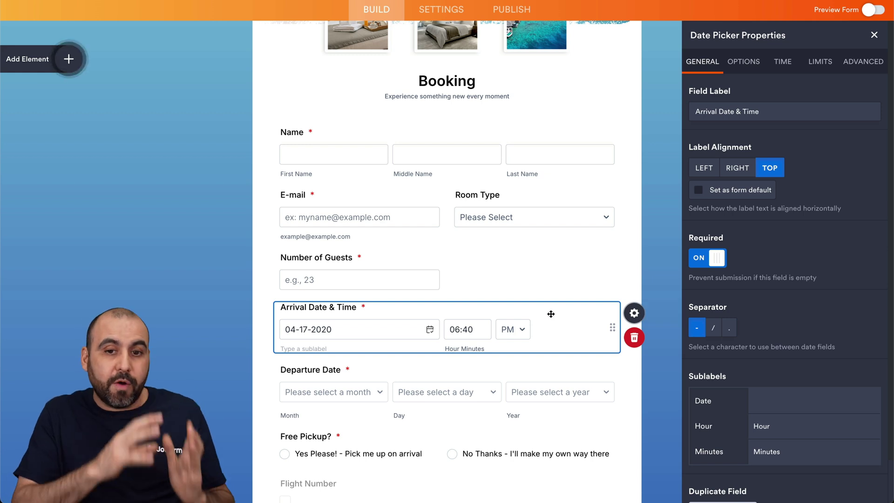
# Step: Search the Widgets list for 'date pi' to show date picker widgets
pyautogui.click(68, 59)
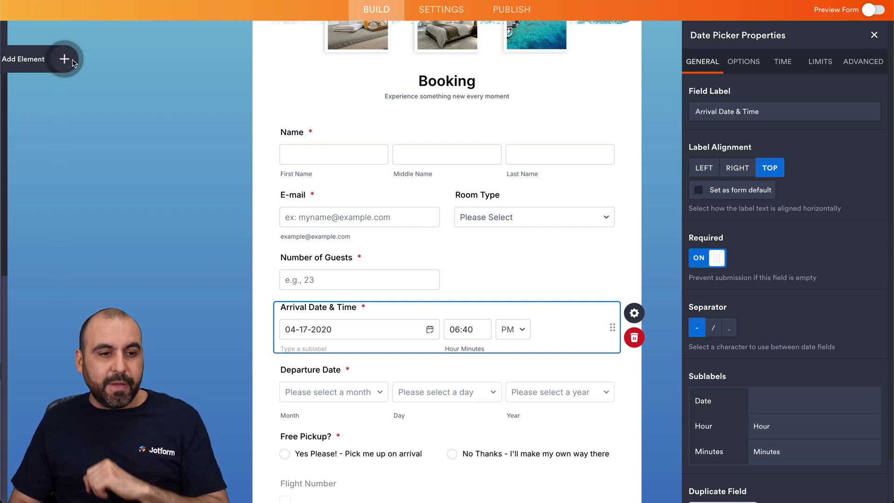
pyautogui.click(137, 61)
pyautogui.click(119, 88)
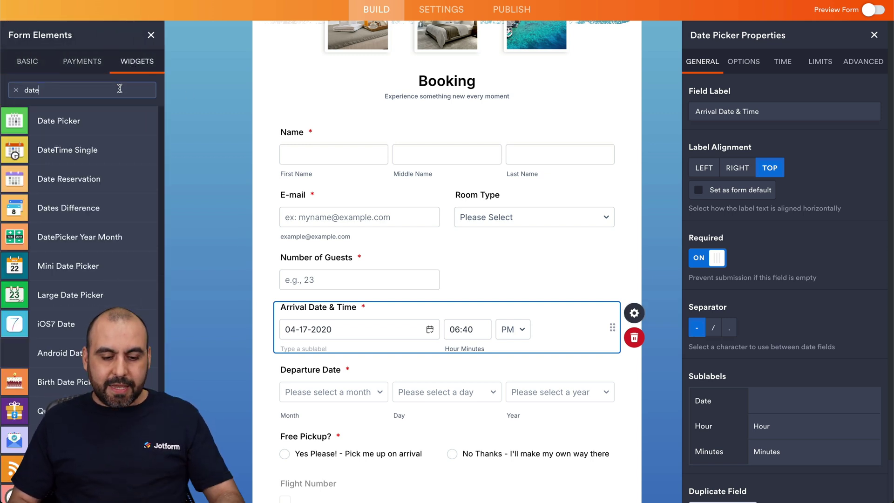
pyautogui.hotkey('ctrl', 'a')
pyautogui.write('date pi')
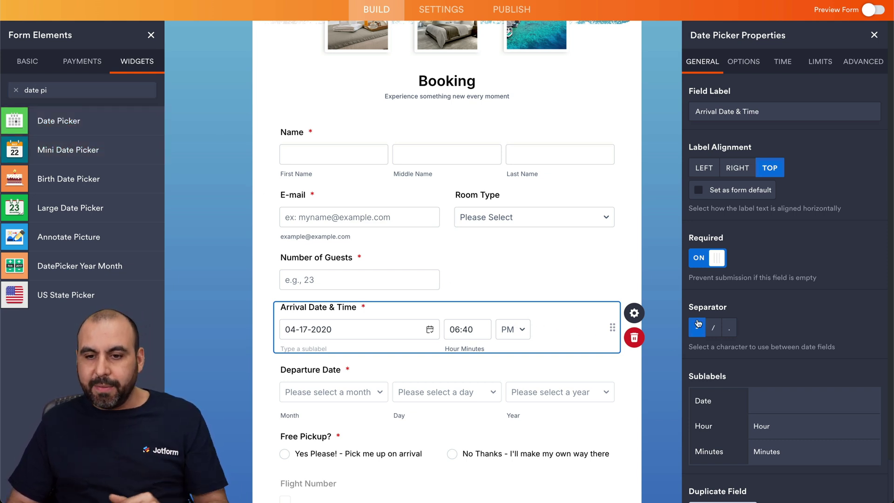
pyautogui.scroll(-1, 811, 276)
pyautogui.scroll(1, 811, 275)
# Step: Review the date picker's Date Format, Months and Days options, then switch to its Time settings
pyautogui.click(744, 62)
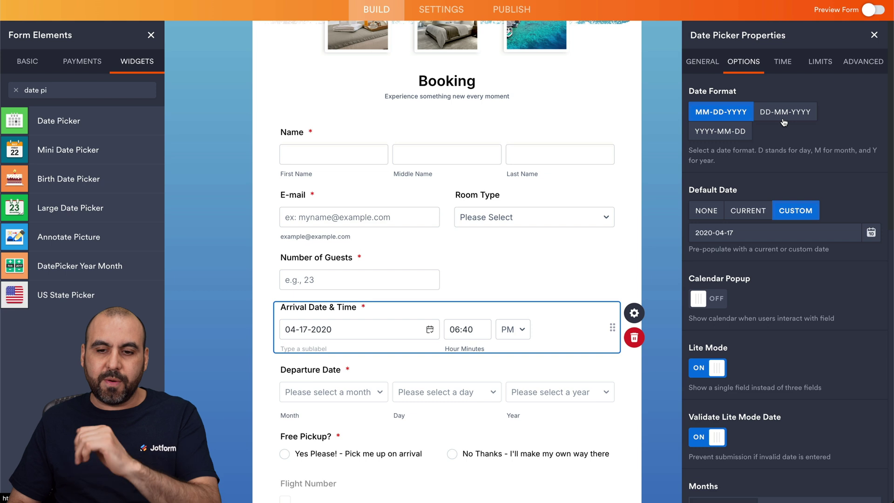
pyautogui.scroll(-1, 746, 126)
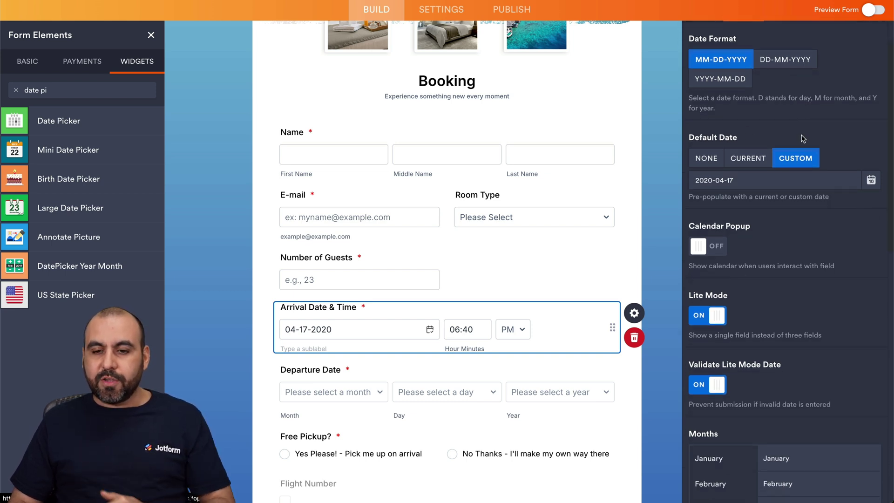
pyautogui.scroll(-1, 801, 139)
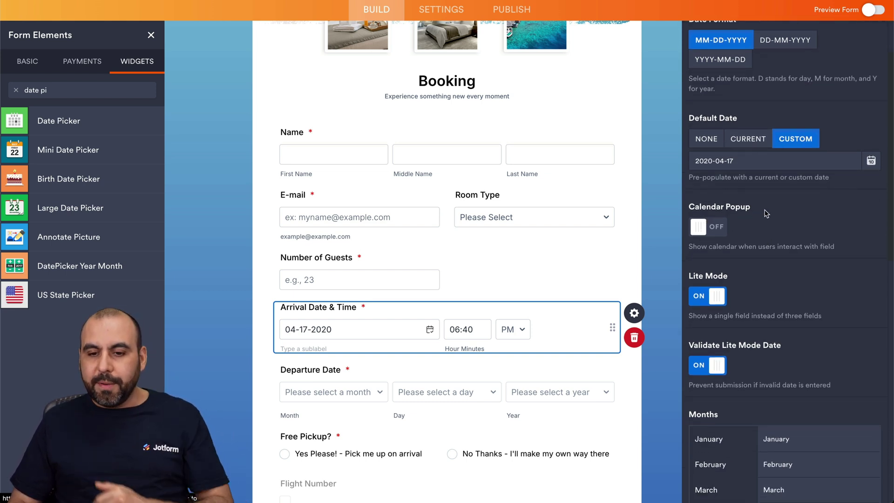
pyautogui.scroll(-2, 765, 214)
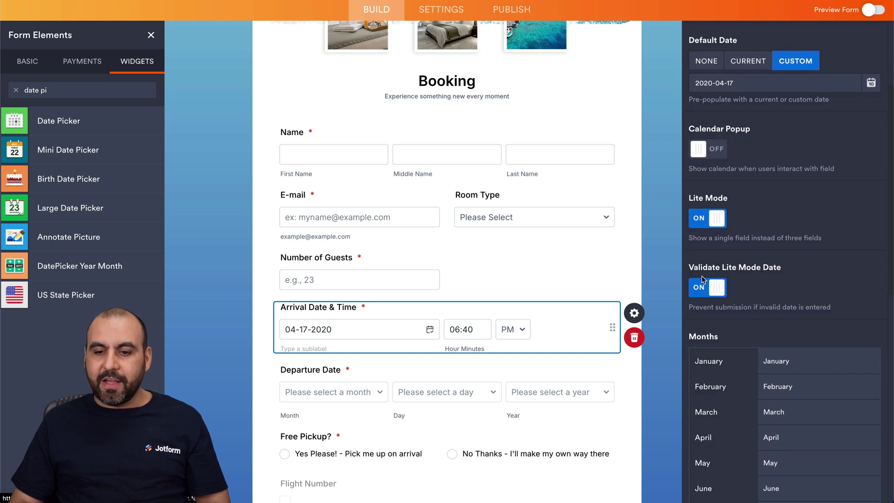
pyautogui.scroll(-6, 761, 281)
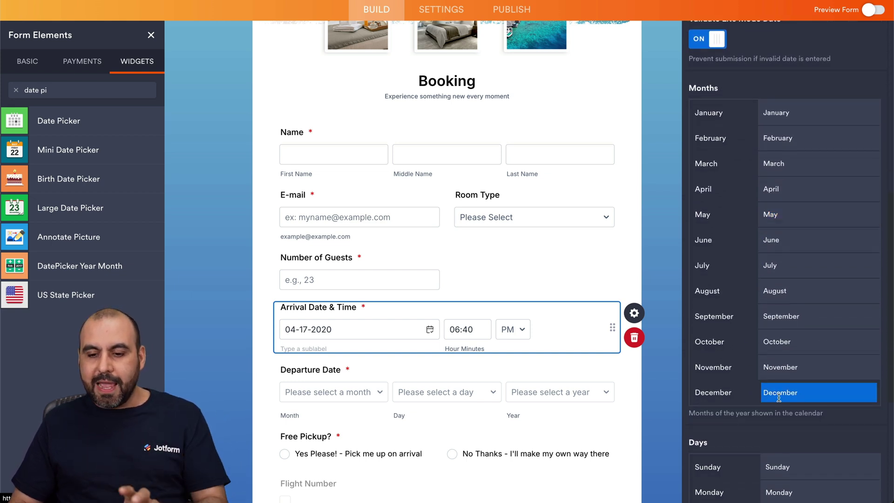
pyautogui.scroll(-5, 778, 396)
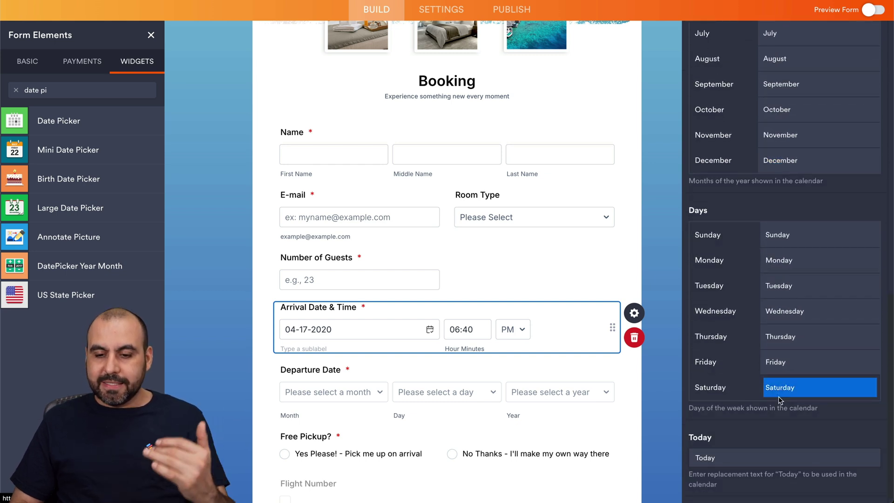
pyautogui.scroll(10, 780, 400)
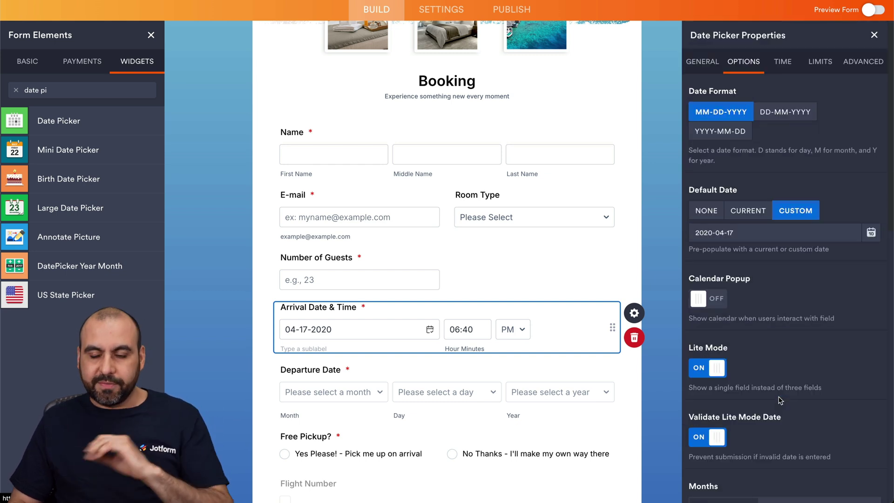
pyautogui.click(782, 62)
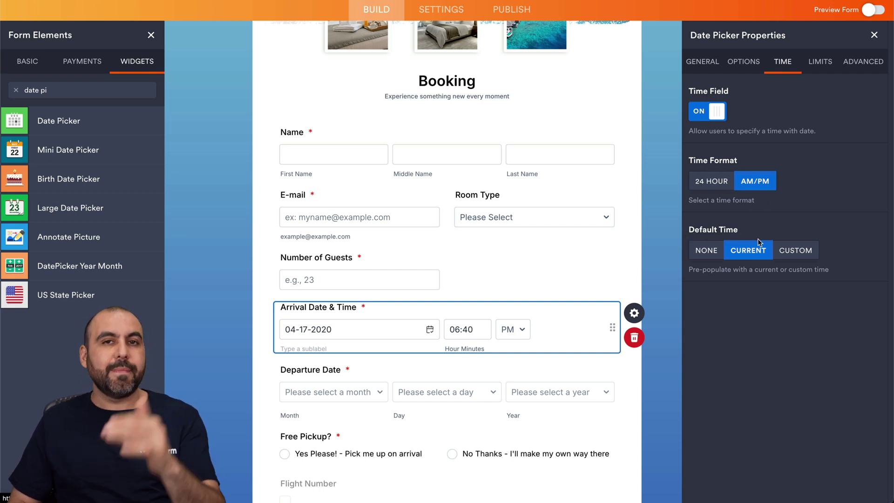
# Step: In the date field's Limits, disallow past dates and leave Age Verification off
pyautogui.click(818, 68)
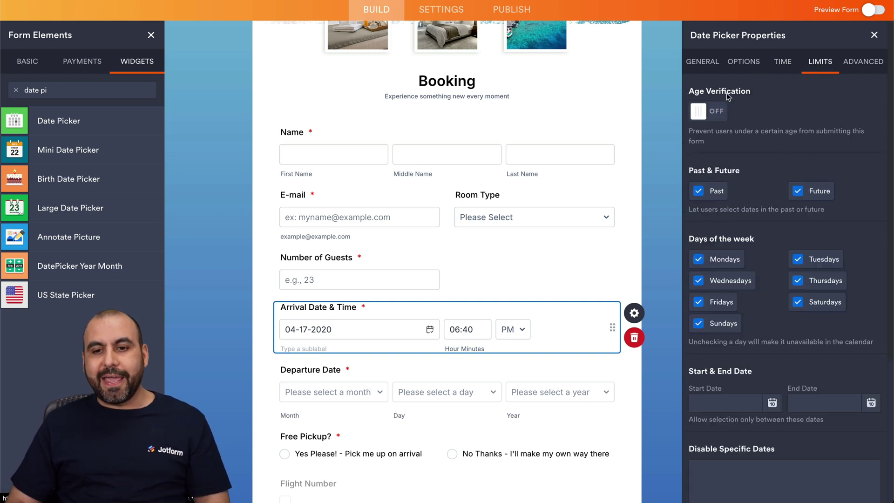
pyautogui.click(710, 113)
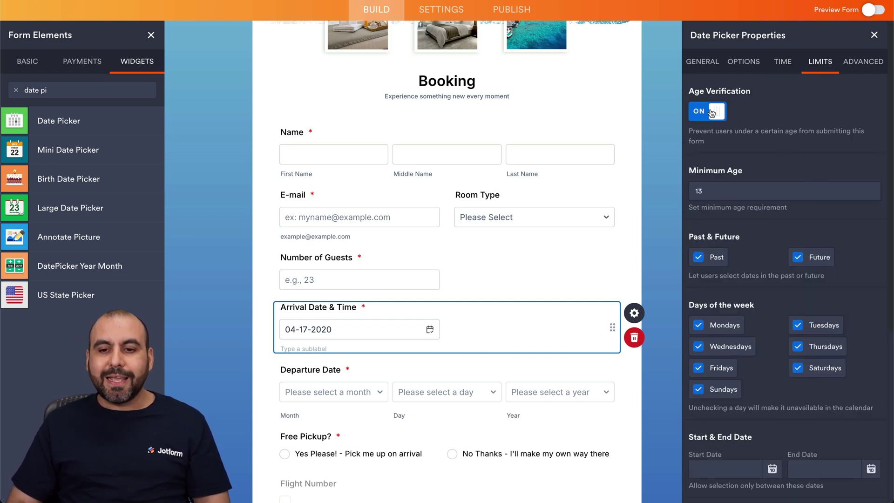
pyautogui.click(710, 112)
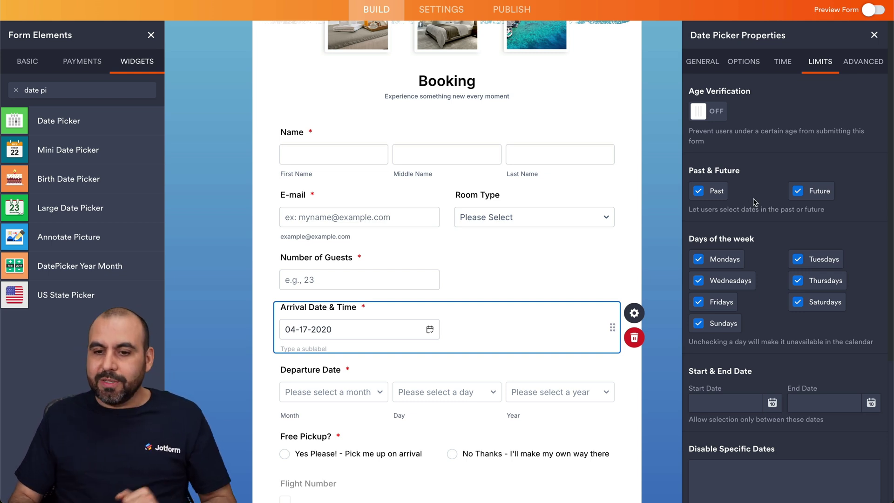
pyautogui.click(698, 191)
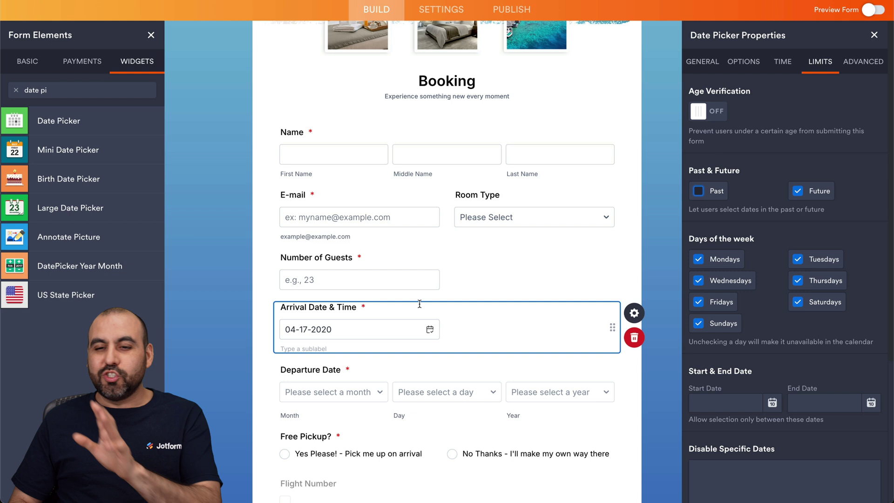
# Step: Look over the remaining limits and Advanced settings, then return to General
pyautogui.scroll(-2, 727, 280)
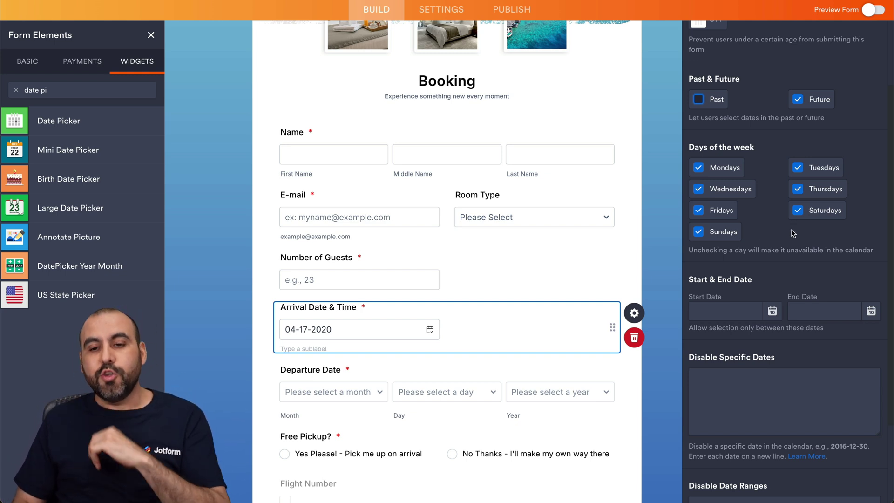
pyautogui.scroll(-3, 784, 235)
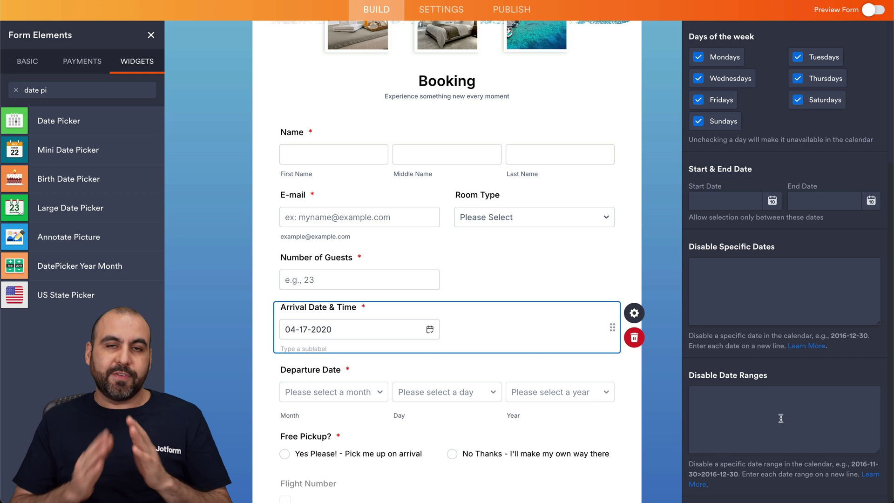
pyautogui.scroll(5, 780, 418)
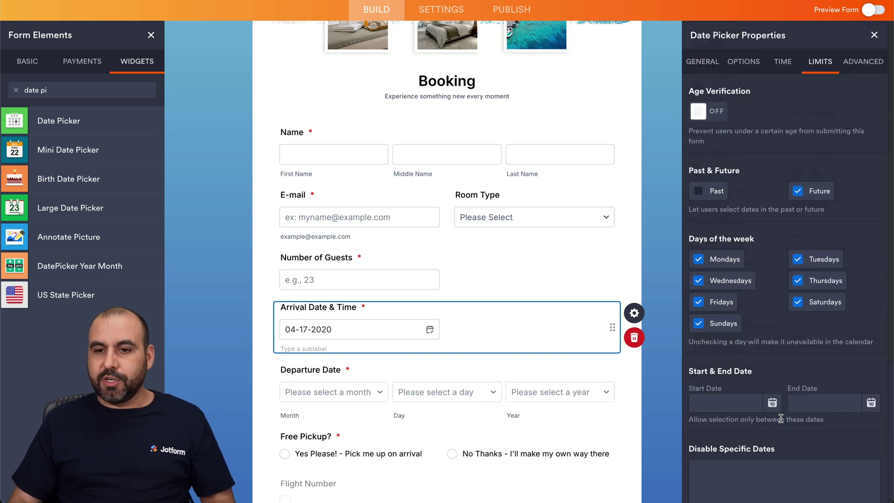
pyautogui.click(853, 64)
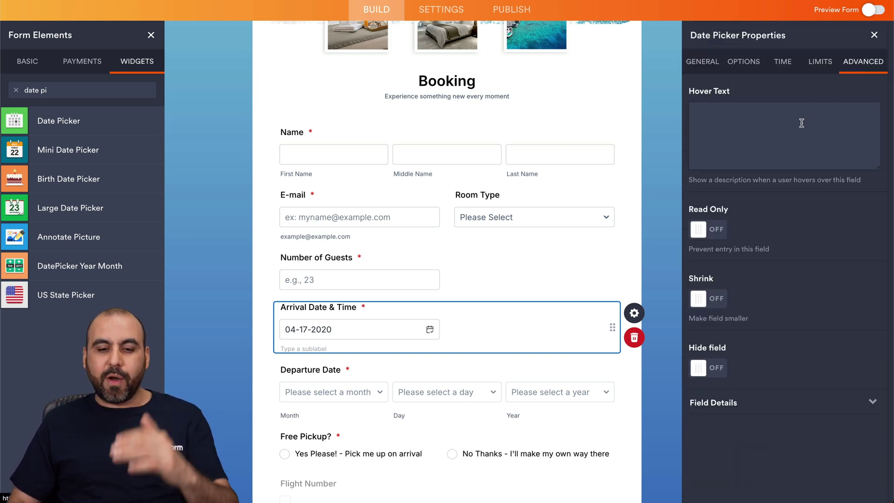
pyautogui.click(702, 63)
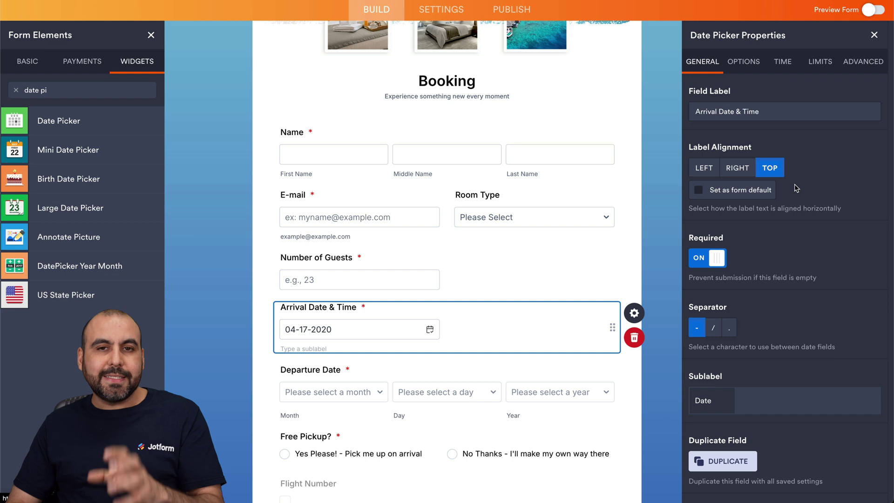
# Step: Close the Arrival Date & Time settings and open the Departure Date field's properties
pyautogui.click(874, 36)
pyautogui.scroll(-3, 462, 436)
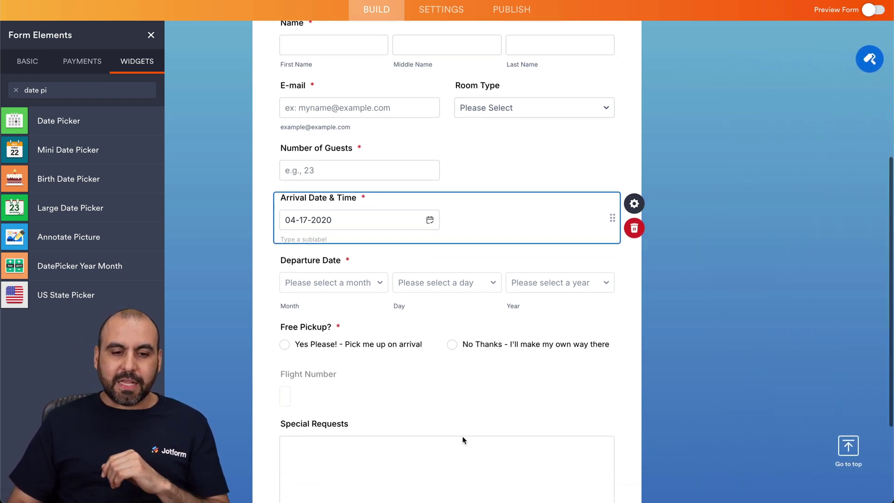
pyautogui.click(357, 257)
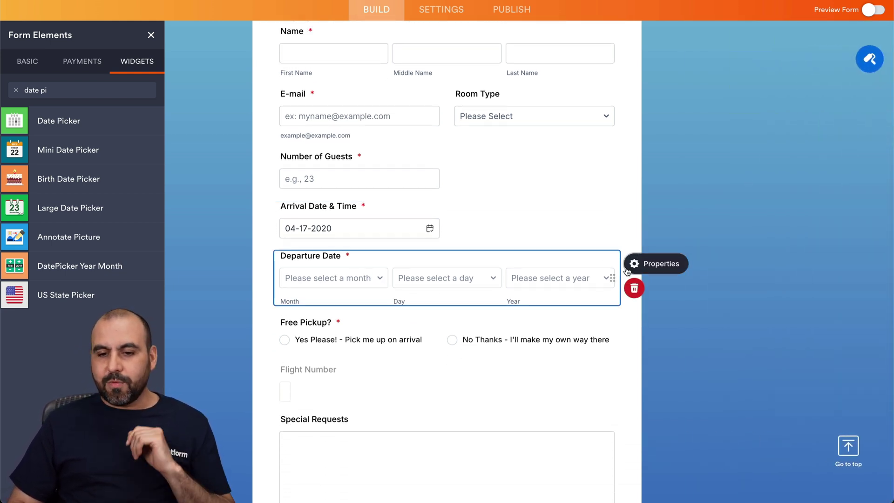
pyautogui.click(629, 266)
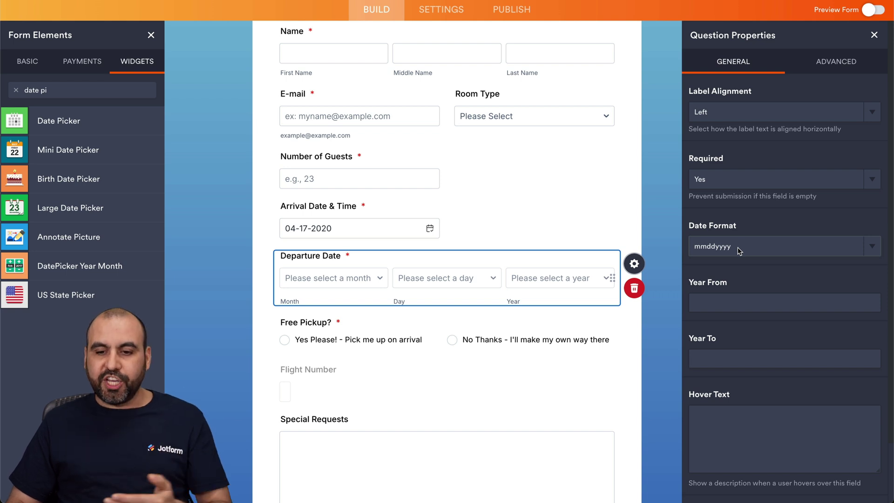
# Step: Review the Departure Date settings, then deselect the field to close its properties
pyautogui.scroll(-2, 737, 247)
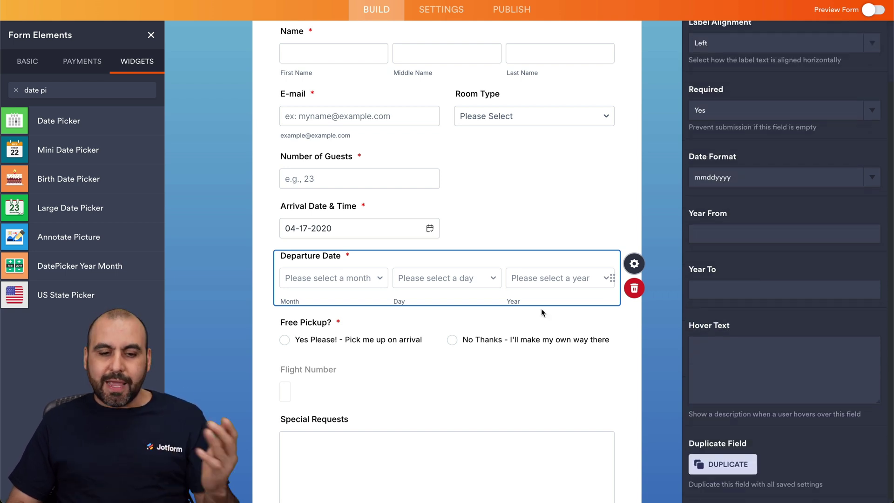
pyautogui.scroll(-3, 540, 312)
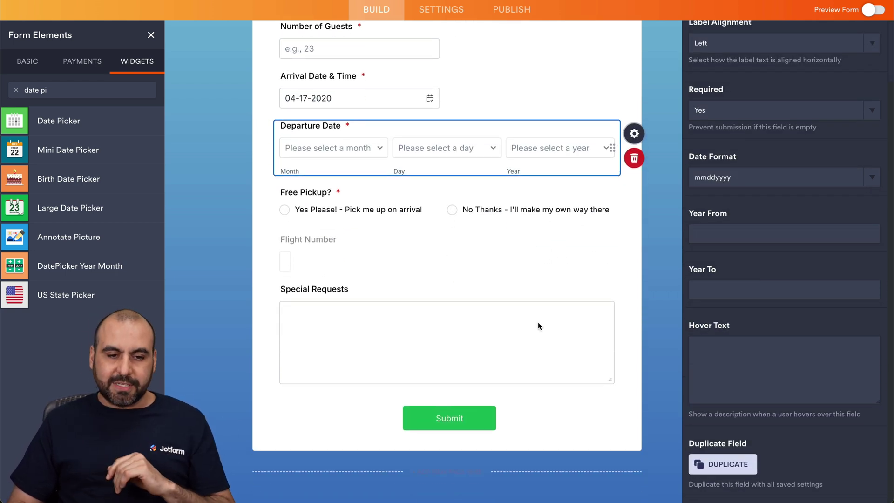
pyautogui.scroll(2, 460, 288)
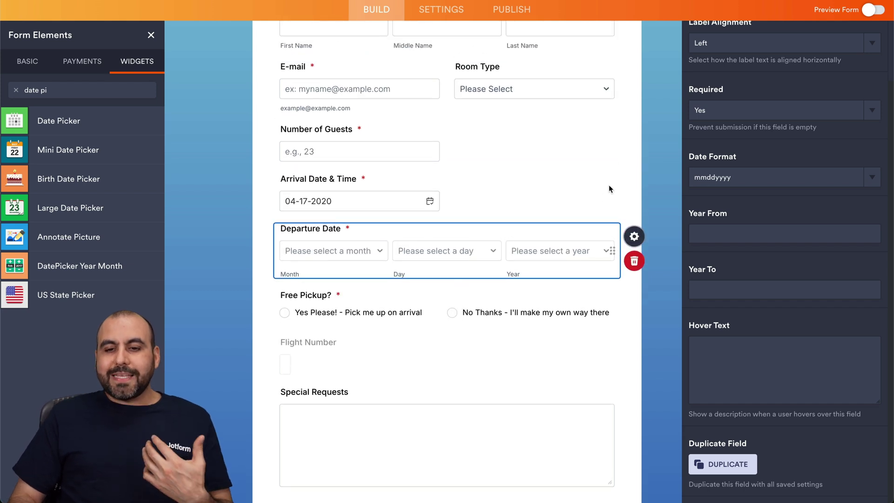
pyautogui.click(656, 169)
pyautogui.scroll(6, 527, 226)
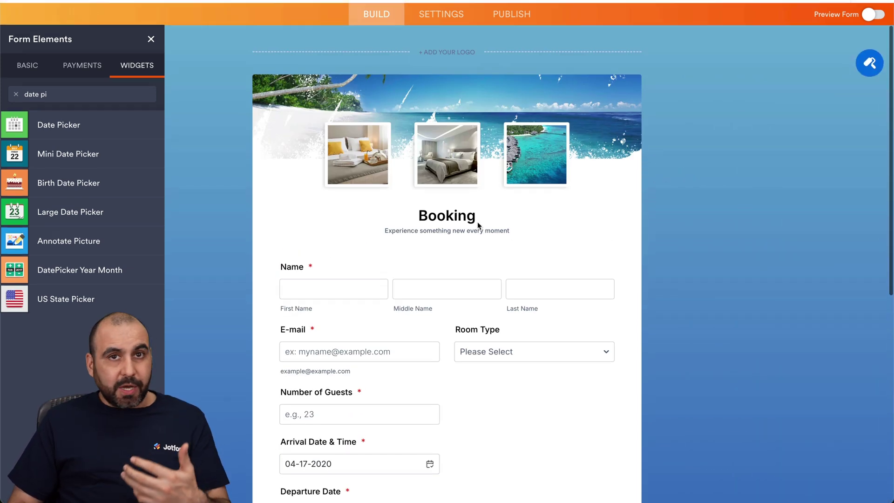
# Step: Reopen the Form Elements panel on its Basic tab and scroll through the available fields
pyautogui.click(149, 70)
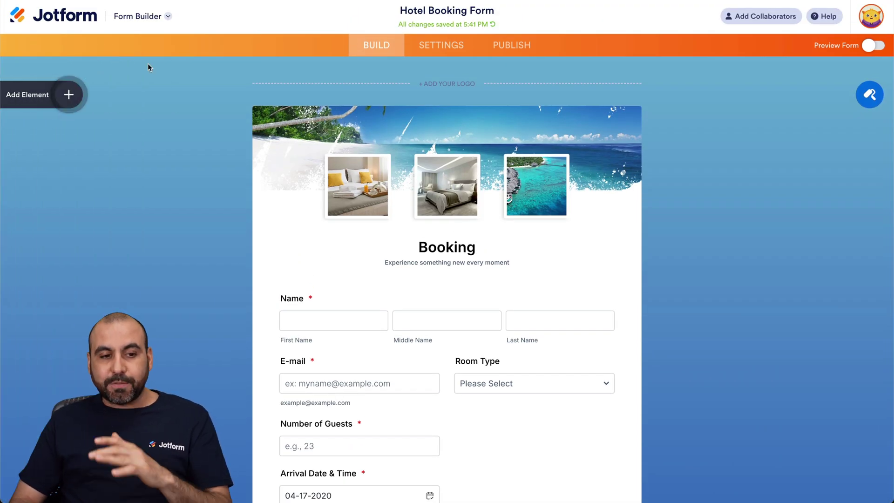
pyautogui.click(67, 94)
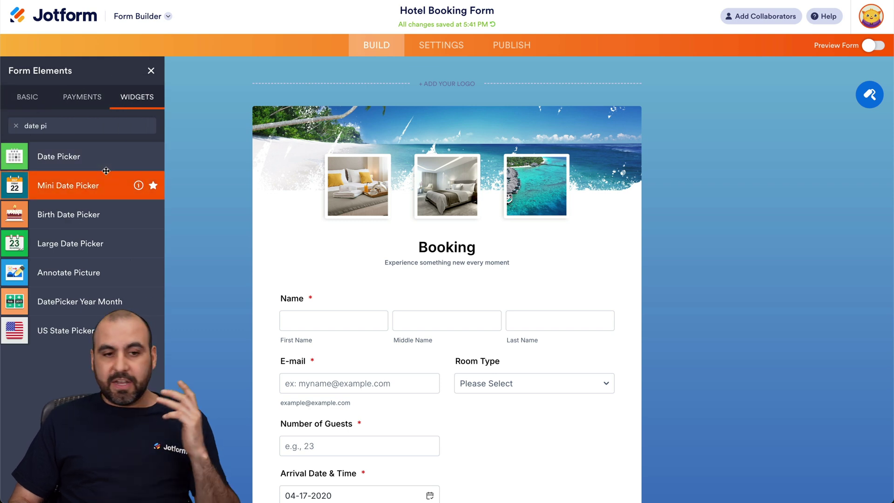
pyautogui.click(29, 96)
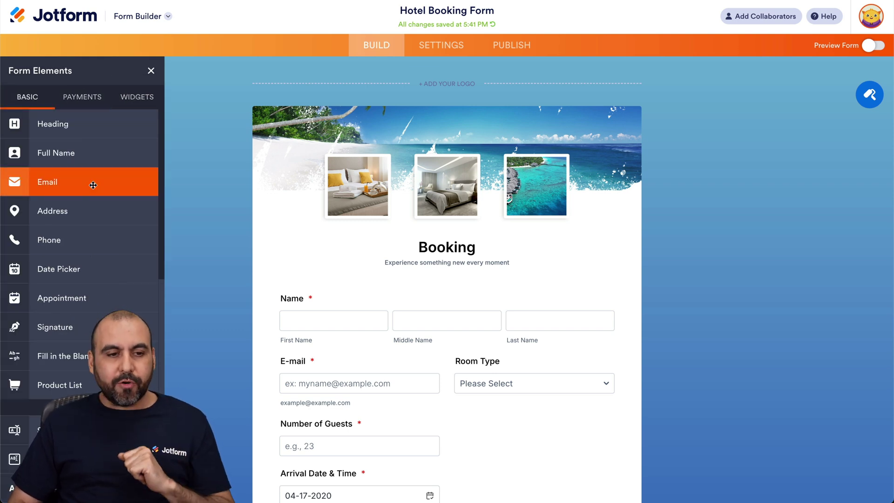
pyautogui.scroll(-4, 93, 185)
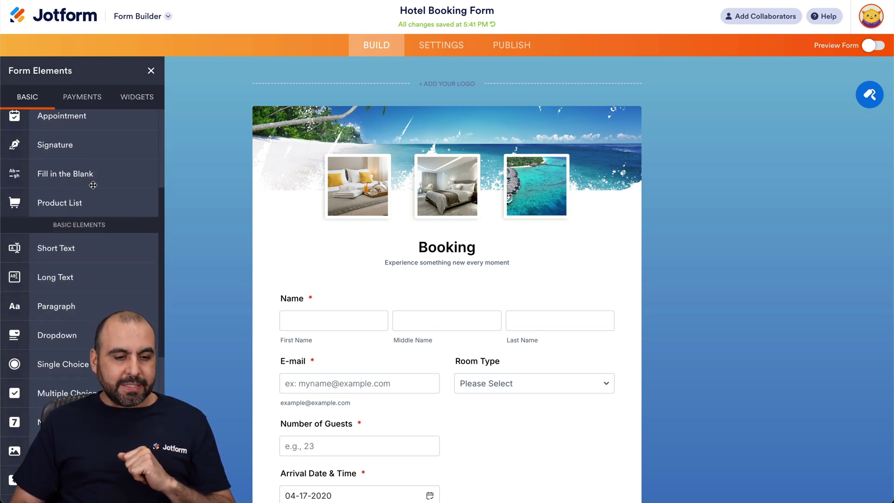
pyautogui.scroll(-1, 233, 310)
pyautogui.scroll(-2, 232, 310)
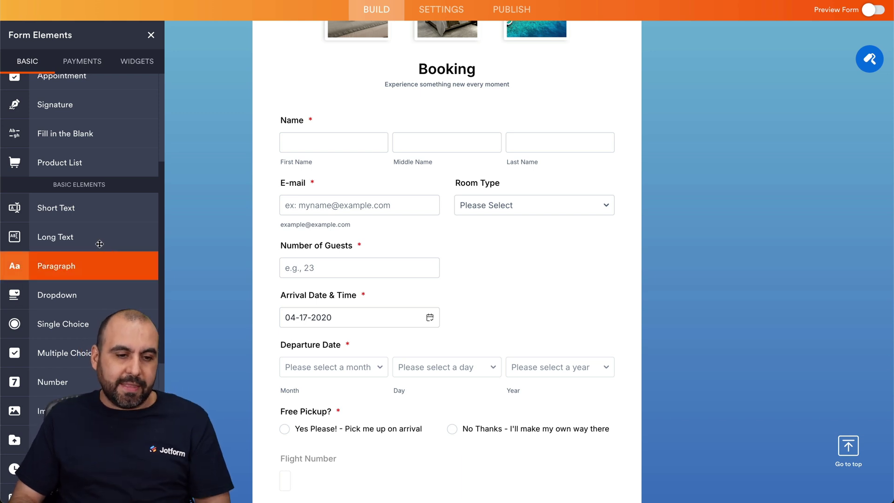
# Step: Add a half-width Short Text field below Number of Guests labelled 'Passport Number'
pyautogui.moveTo(63, 215); pyautogui.dragTo(519, 275)
pyautogui.scroll(-1, 512, 270)
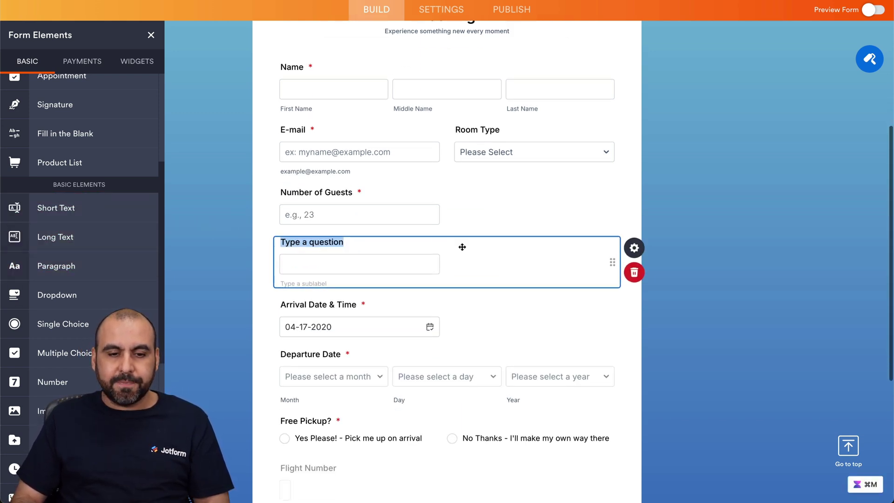
pyautogui.click(406, 205)
pyautogui.click(379, 271)
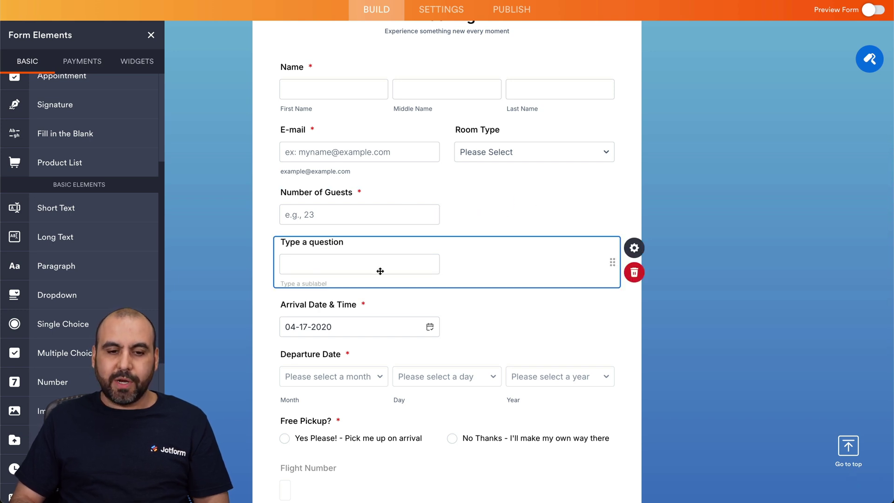
pyautogui.click(636, 254)
pyautogui.click(859, 61)
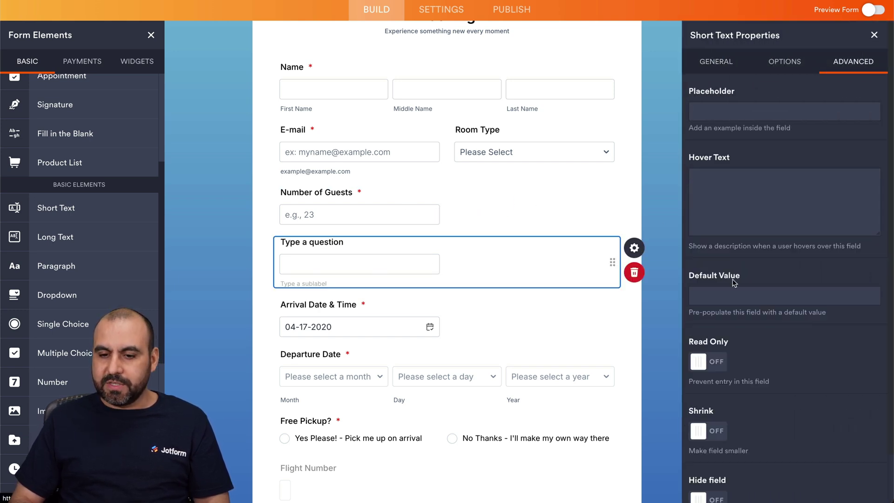
pyautogui.click(704, 432)
pyautogui.click(497, 192)
pyautogui.write('Passport')
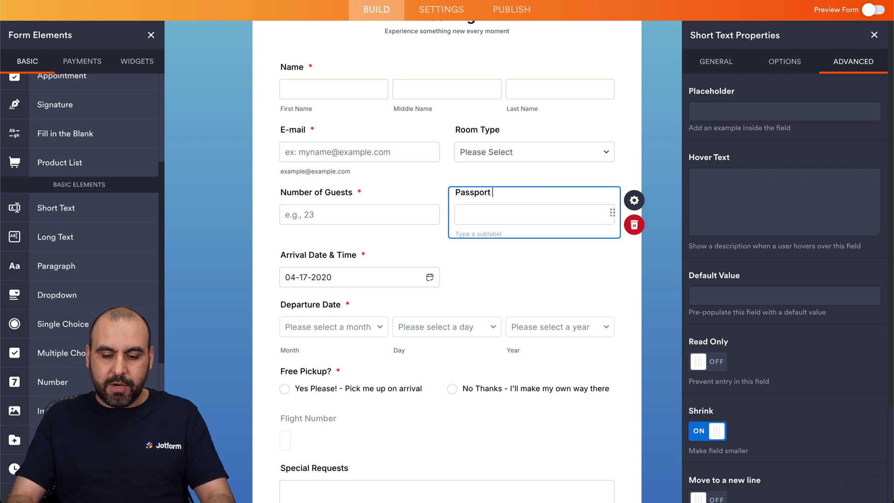
pyautogui.write(' Number')
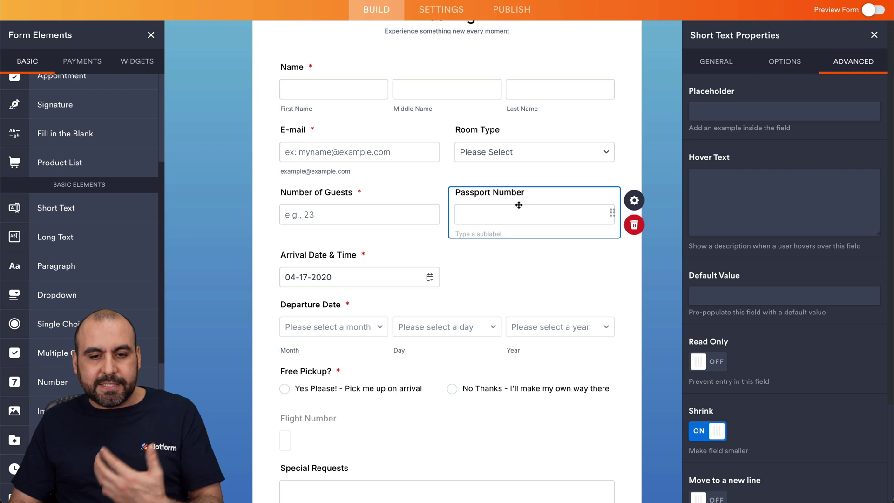
# Step: Make Passport Number required with Alphanumeric validation, then close the side panels
pyautogui.click(716, 61)
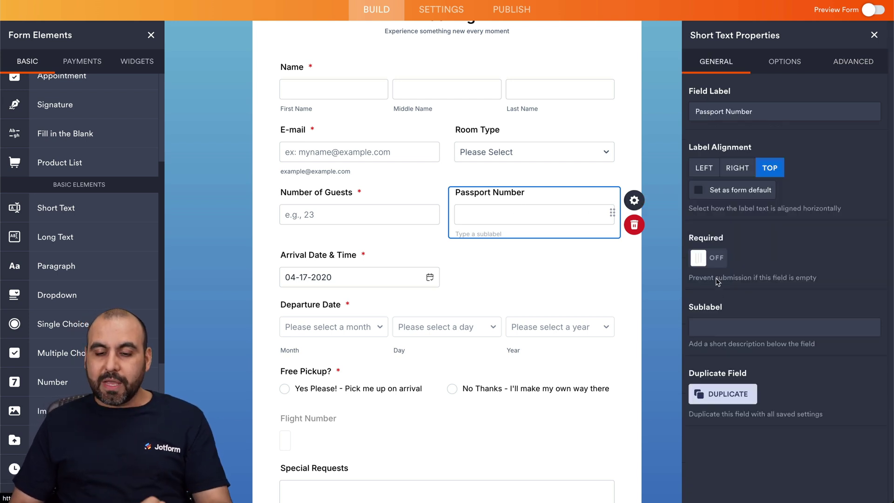
pyautogui.click(715, 265)
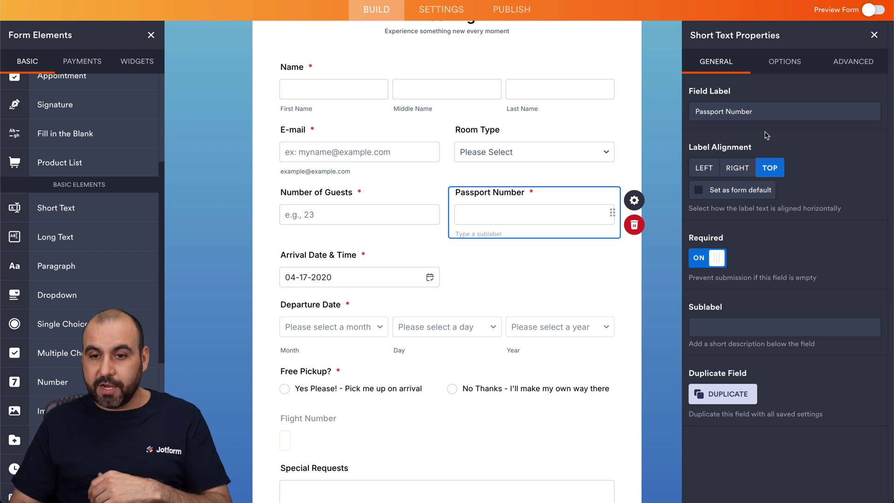
pyautogui.click(792, 73)
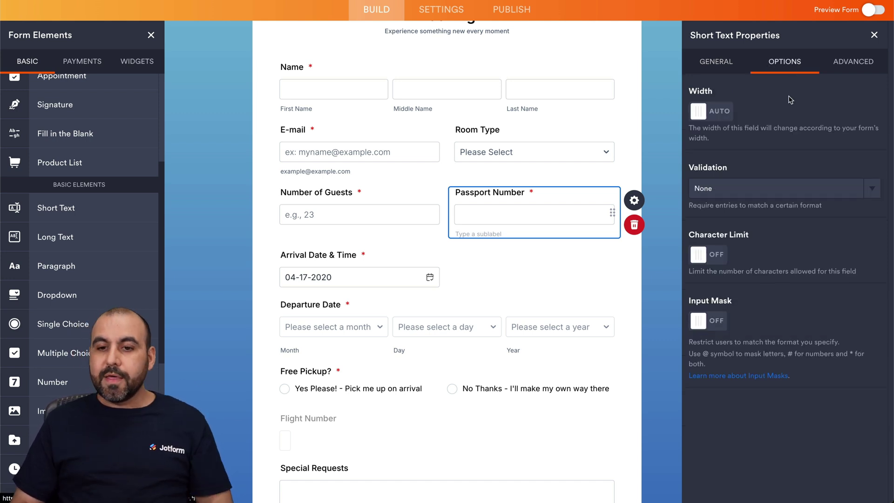
pyautogui.click(763, 188)
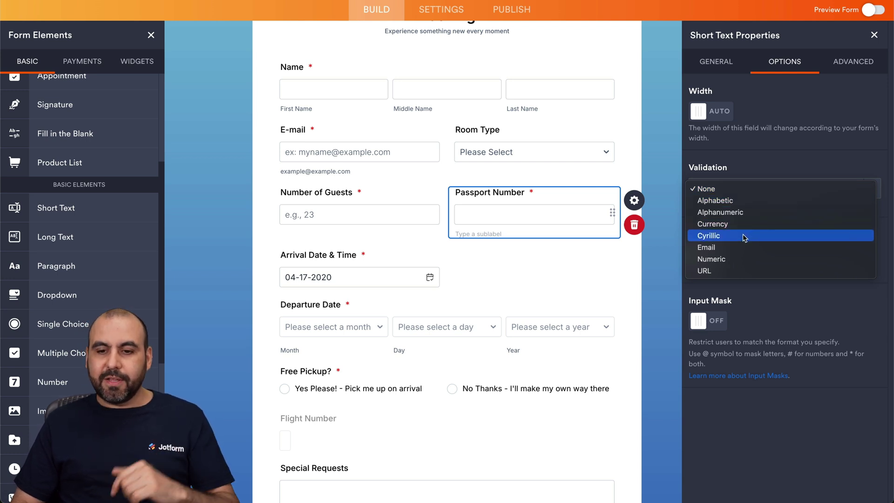
pyautogui.click(739, 212)
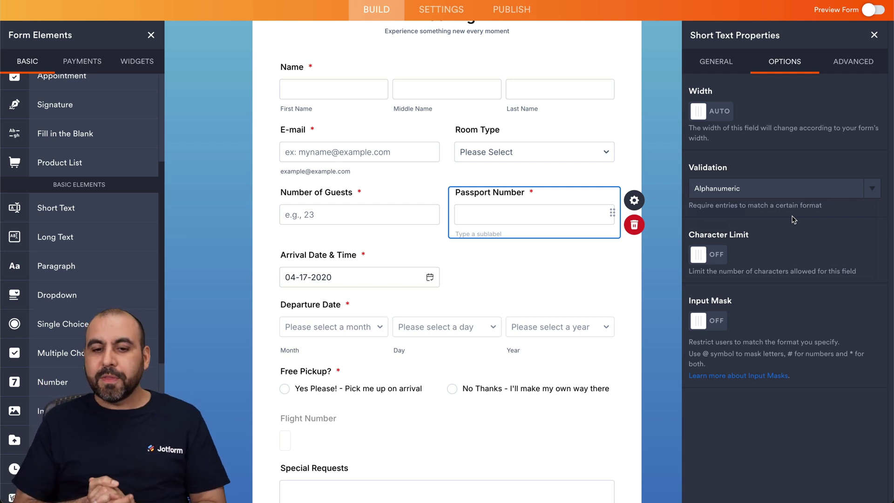
pyautogui.click(553, 222)
pyautogui.scroll(-5, 553, 223)
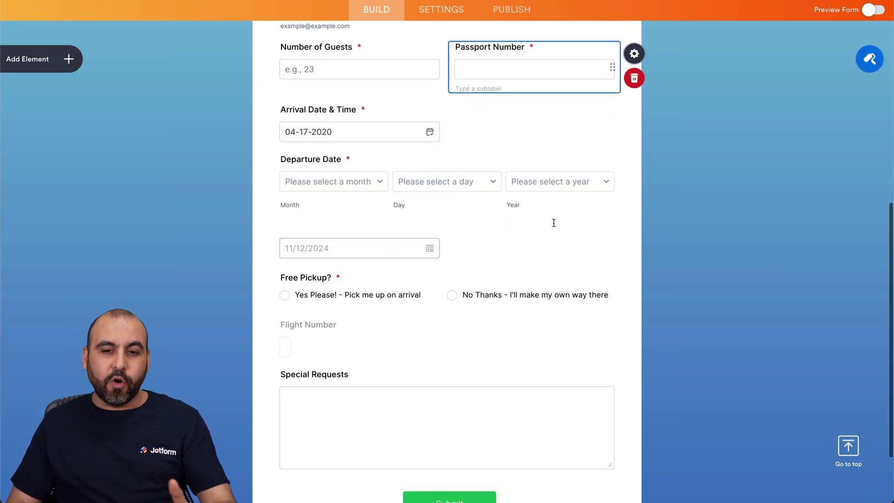
# Step: Verify that Flight Number's Hide field option is on in its Advanced properties
pyautogui.scroll(-2, 554, 222)
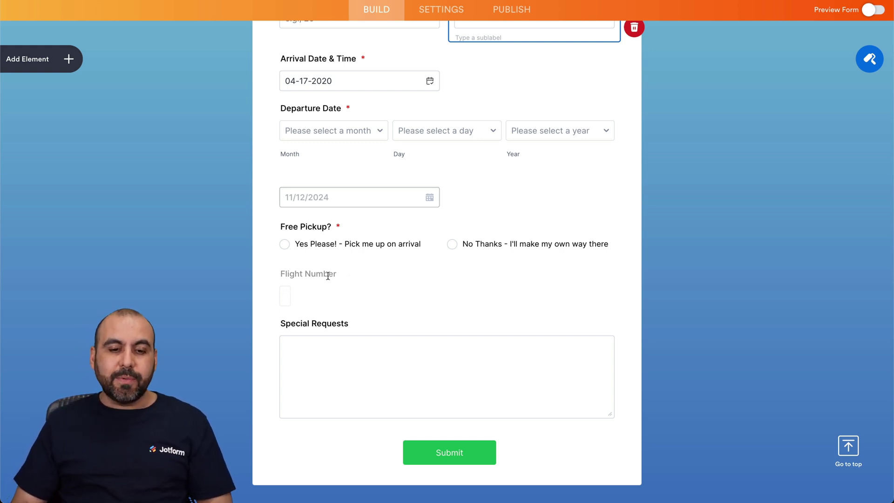
pyautogui.click(314, 292)
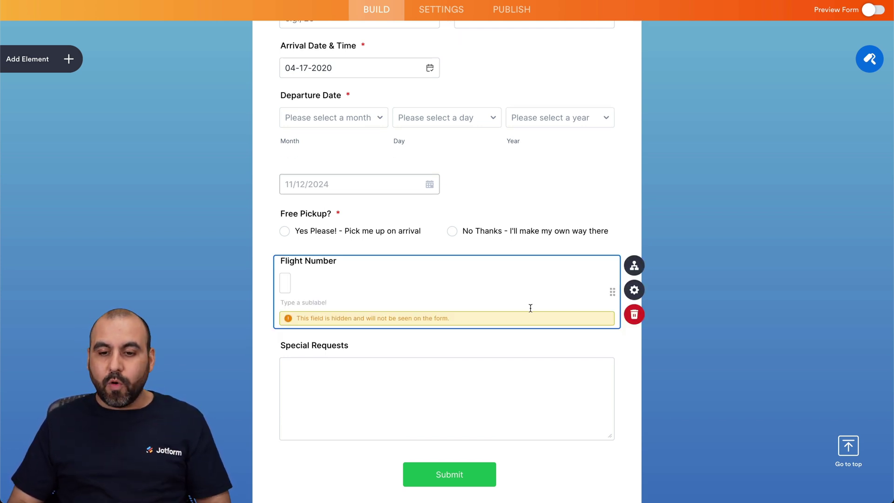
pyautogui.click(634, 289)
pyautogui.click(853, 65)
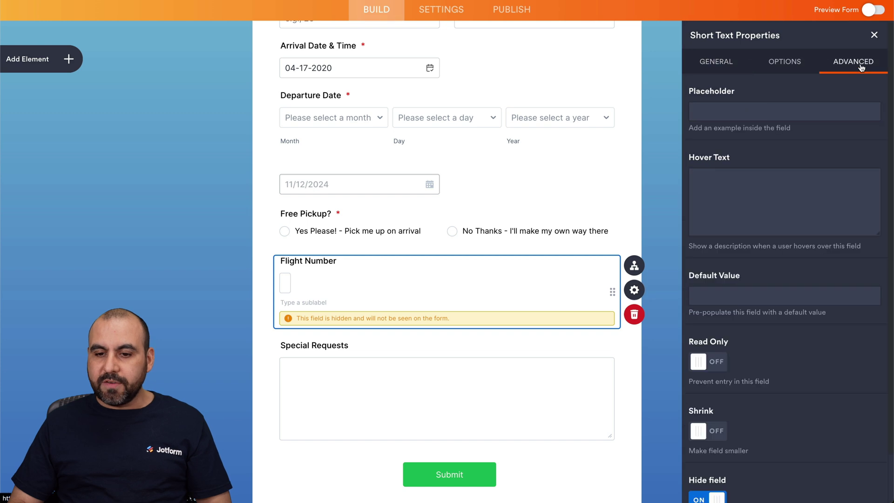
pyautogui.scroll(-2, 768, 401)
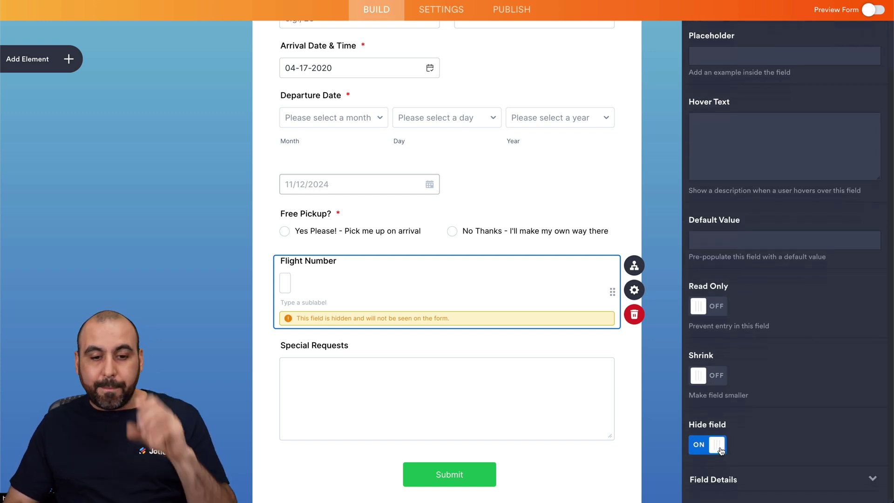
# Step: Select the Free Pickup? question and go to the form's Settings
pyautogui.click(310, 228)
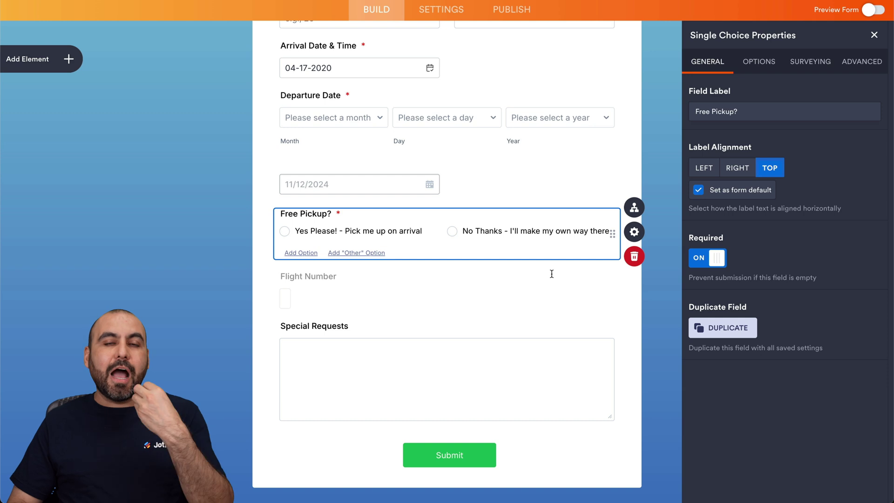
pyautogui.scroll(4, 552, 274)
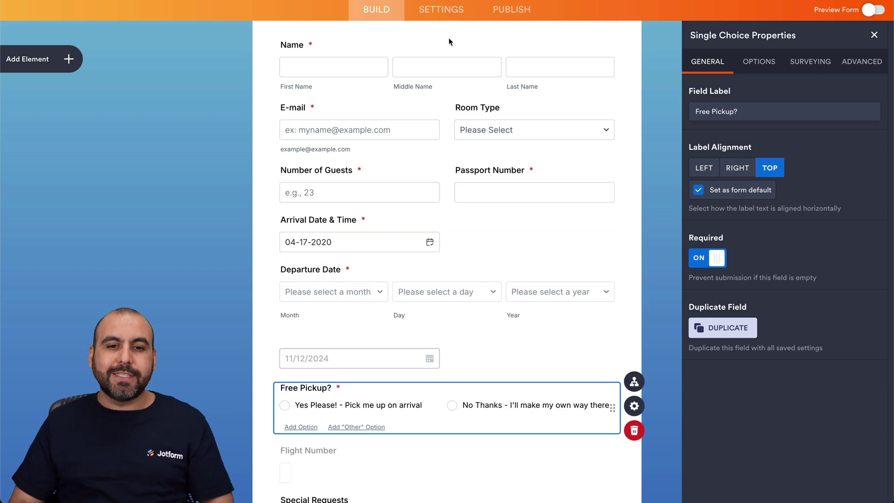
pyautogui.click(441, 11)
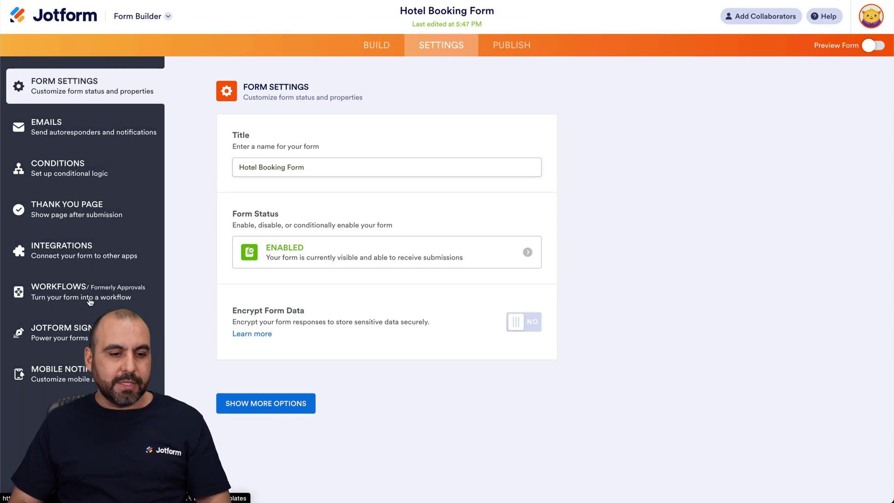
# Step: Edit the existing condition so its trigger is IF Free Pickup? Is Equal To Yes Please
pyautogui.click(87, 171)
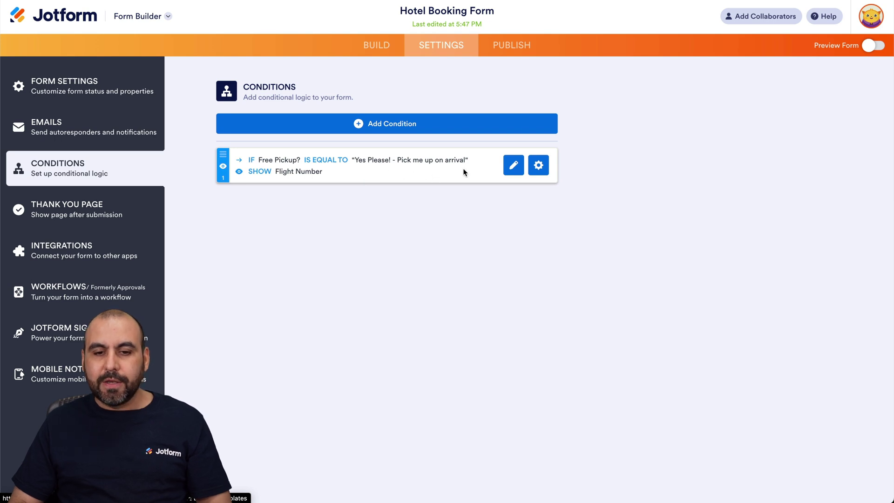
pyautogui.click(514, 165)
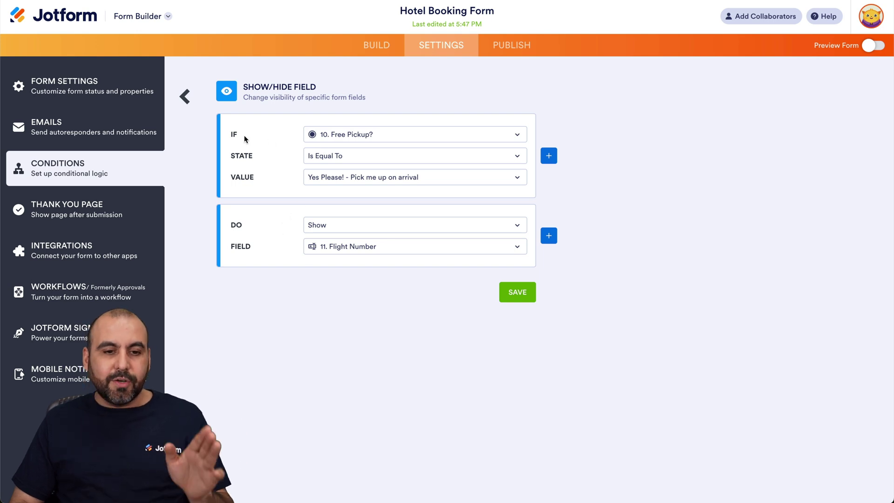
pyautogui.click(347, 135)
pyautogui.scroll(-3, 363, 285)
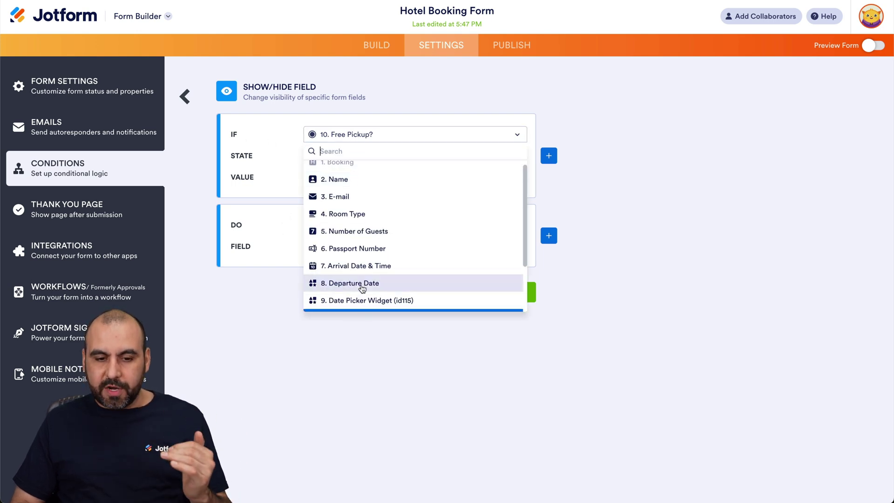
pyautogui.click(349, 252)
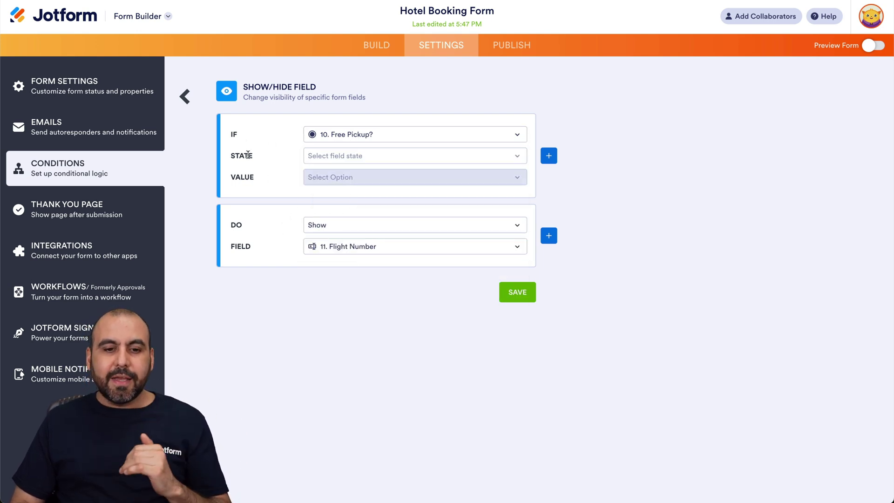
pyautogui.click(347, 155)
pyautogui.click(335, 172)
pyautogui.click(337, 177)
pyautogui.click(345, 195)
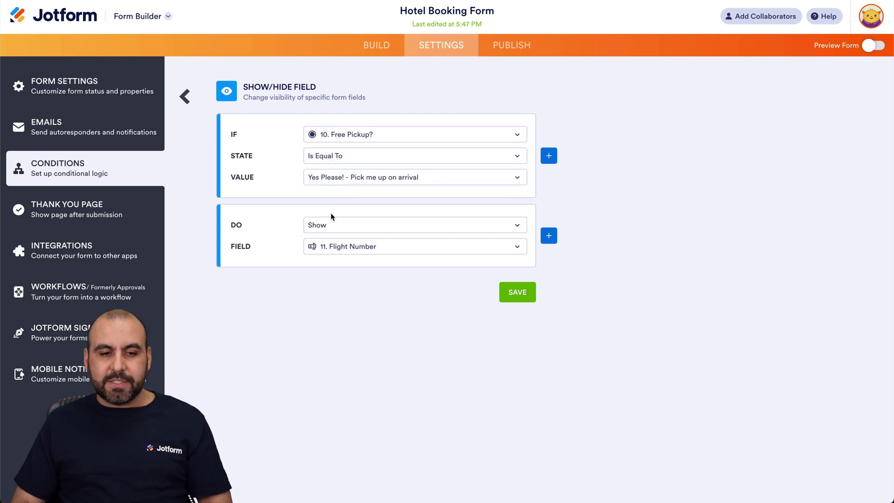
# Step: Set the condition's action to Show Flight Number, save it, and turn on Preview Form
pyautogui.click(309, 226)
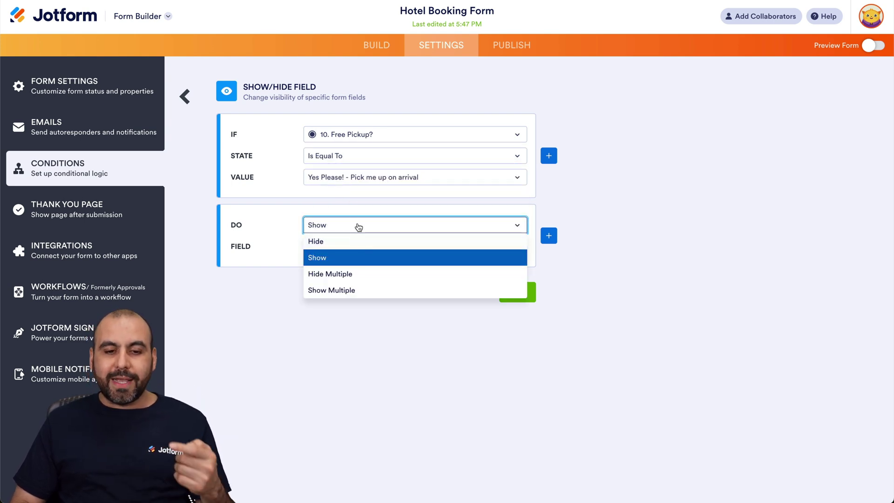
pyautogui.click(358, 258)
pyautogui.click(353, 247)
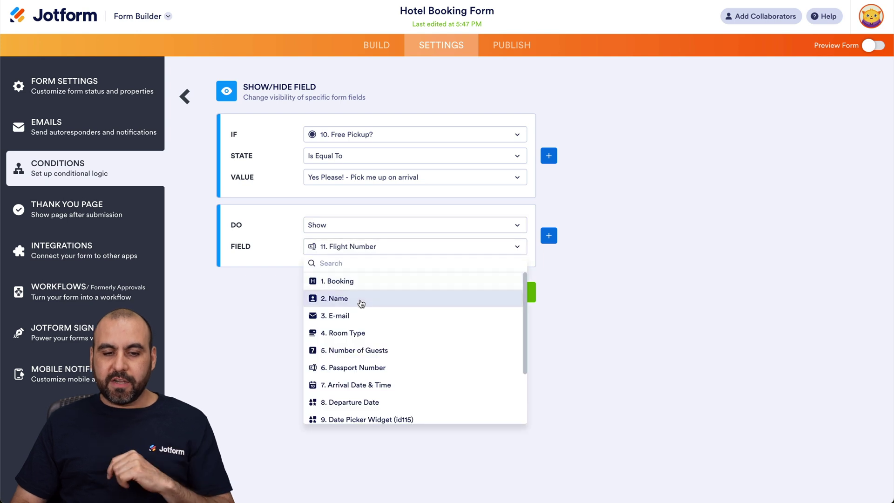
pyautogui.scroll(-2, 368, 372)
pyautogui.click(370, 381)
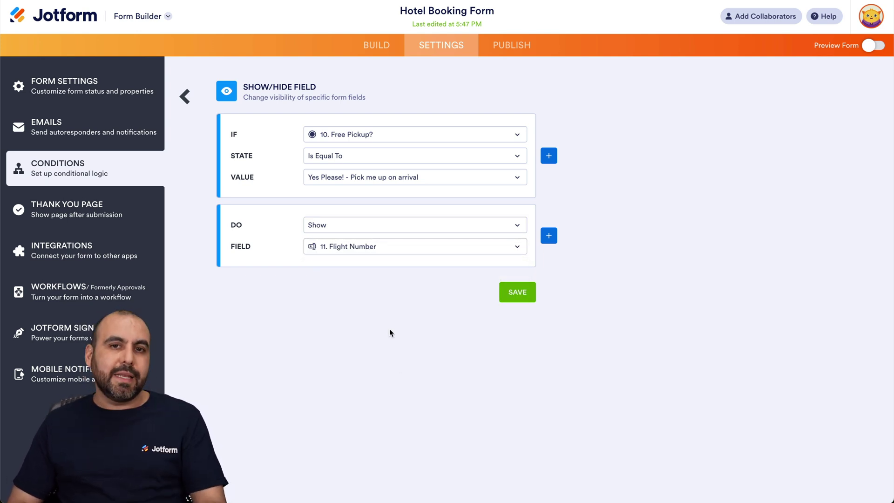
pyautogui.click(504, 294)
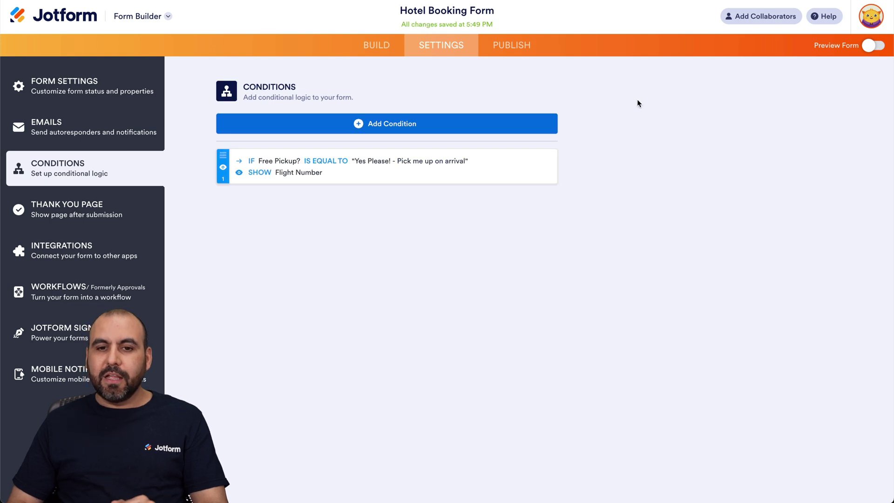
pyautogui.click(873, 47)
# Step: In preview, confirm Yes Please reveals Flight Number and No Thanks hides it, then exit preview
pyautogui.scroll(-6, 644, 283)
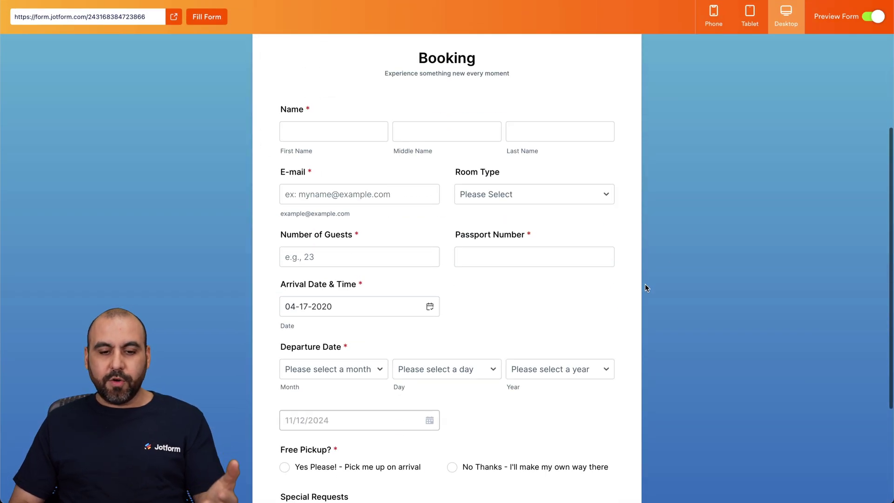
pyautogui.scroll(3, 644, 286)
pyautogui.scroll(-2, 644, 285)
pyautogui.scroll(-1, 491, 326)
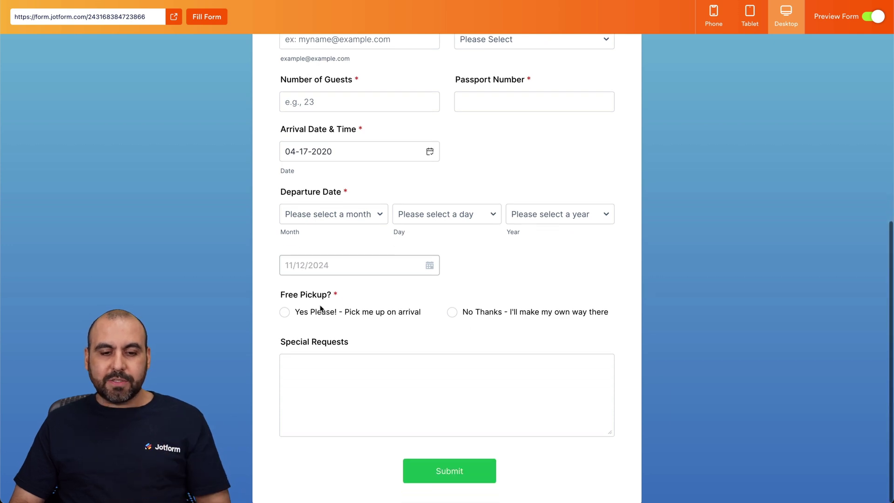
pyautogui.click(285, 311)
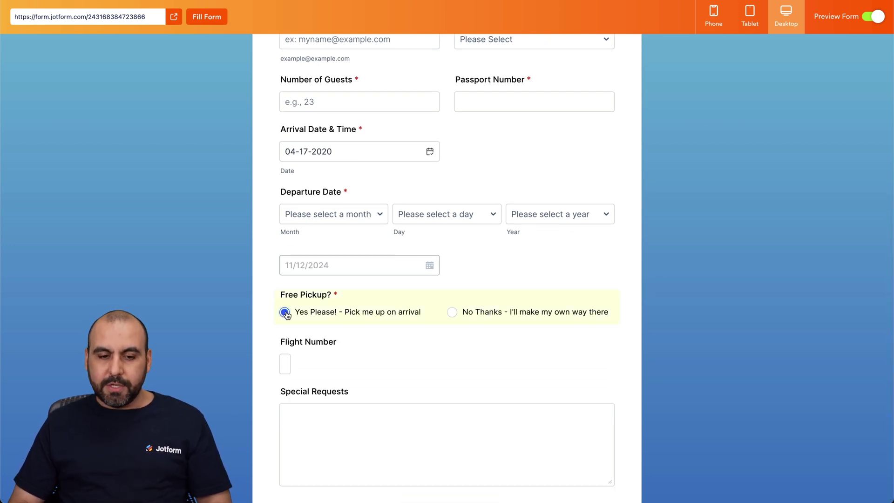
pyautogui.click(282, 364)
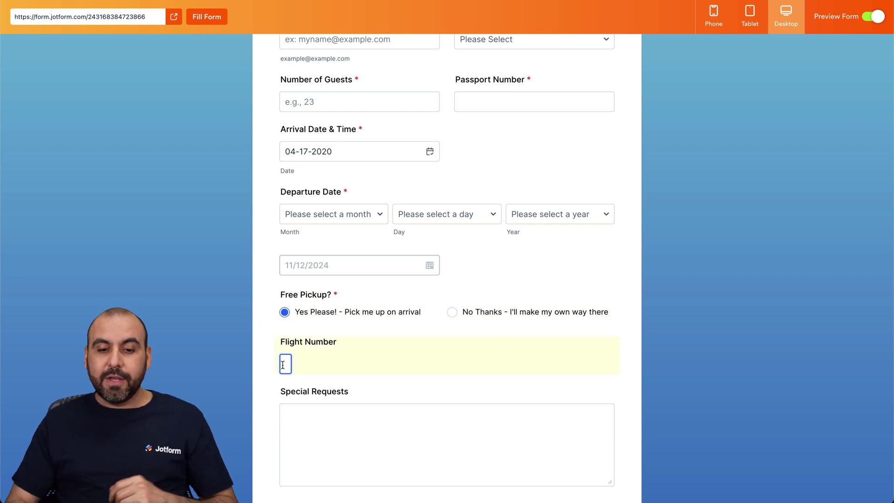
pyautogui.click(447, 316)
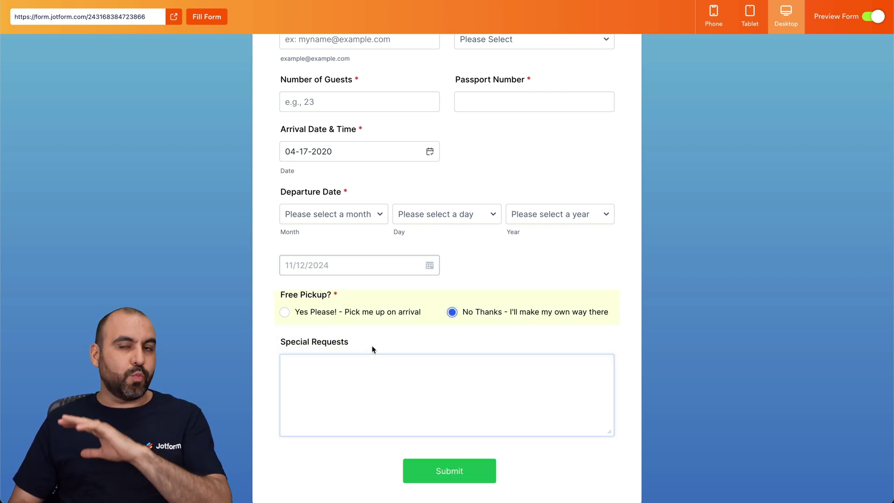
pyautogui.click(878, 23)
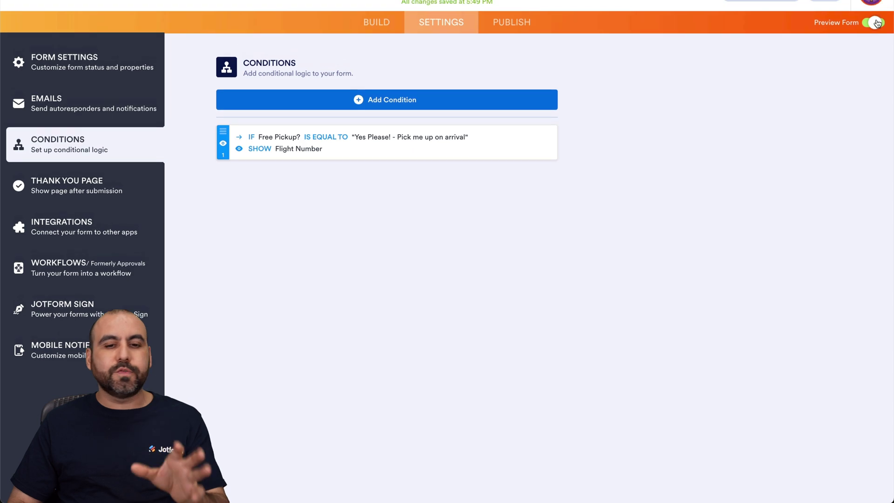
# Step: Return to the Build view at the top of the form and open Form Designer
pyautogui.click(376, 44)
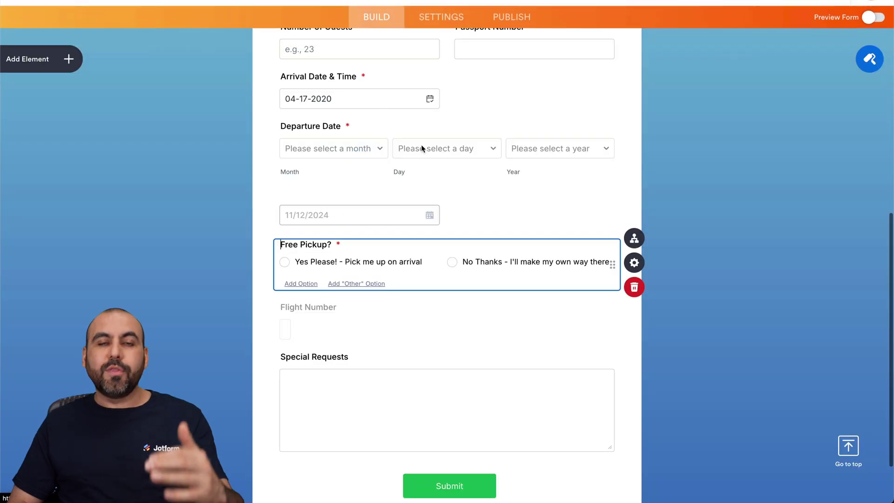
pyautogui.scroll(5, 429, 159)
pyautogui.scroll(4, 429, 160)
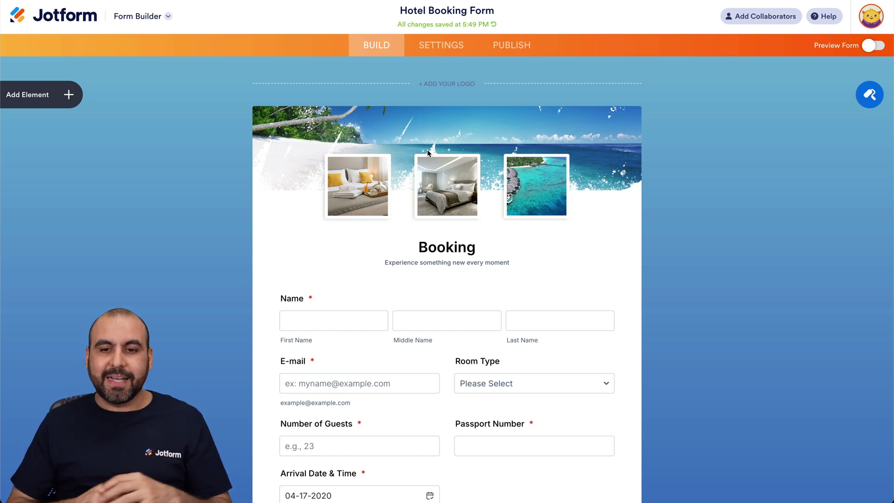
pyautogui.click(867, 96)
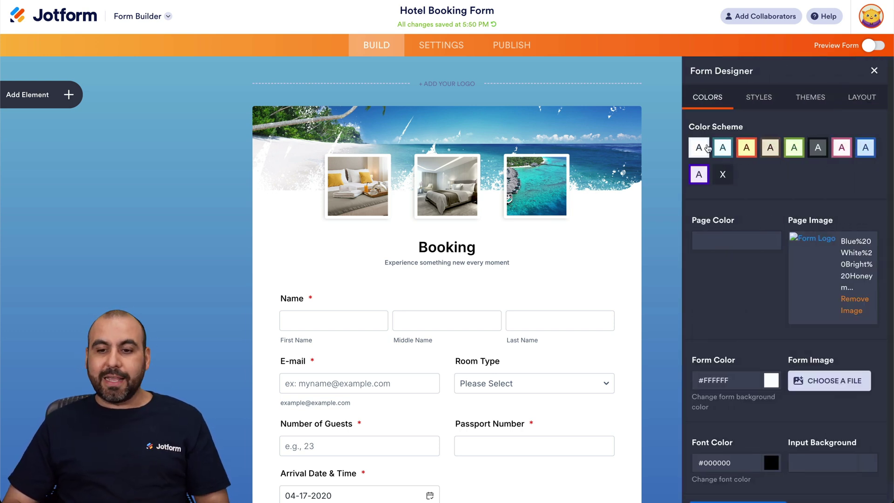
# Step: Set the form's font colour to blue #007AFF in Form Designer's Colors
pyautogui.scroll(-1, 816, 175)
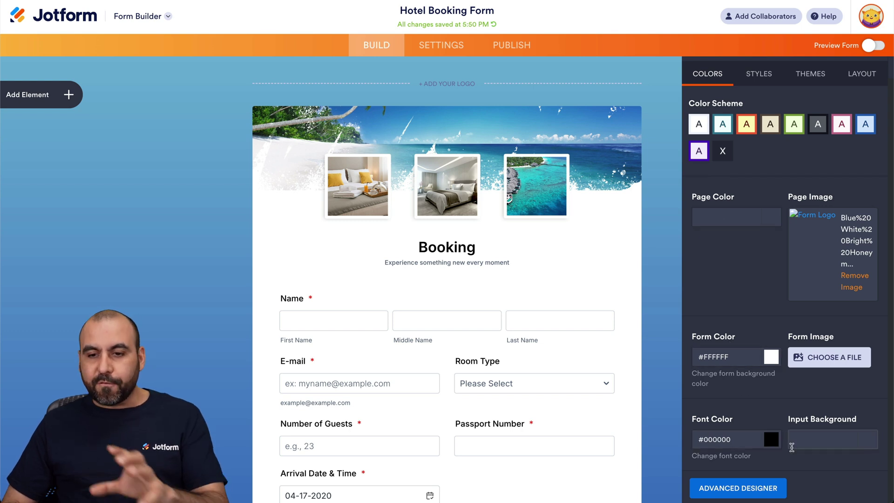
pyautogui.click(772, 441)
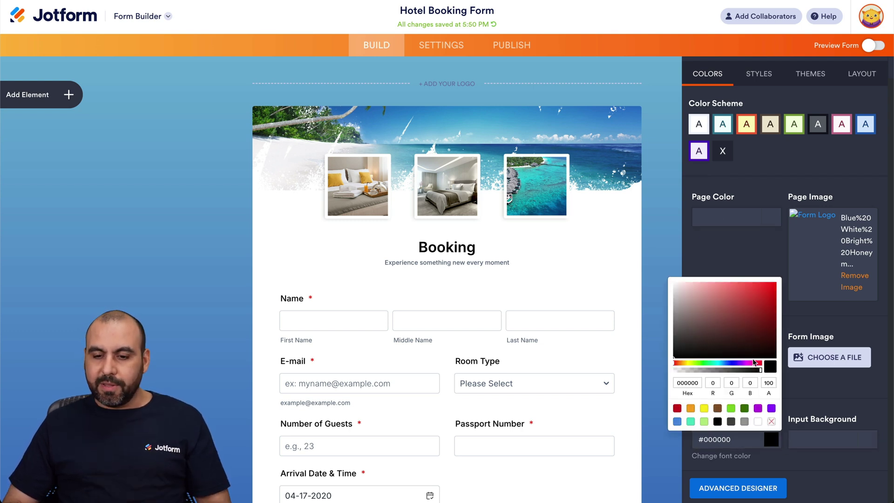
pyautogui.click(727, 363)
pyautogui.moveTo(727, 366); pyautogui.dragTo(733, 367)
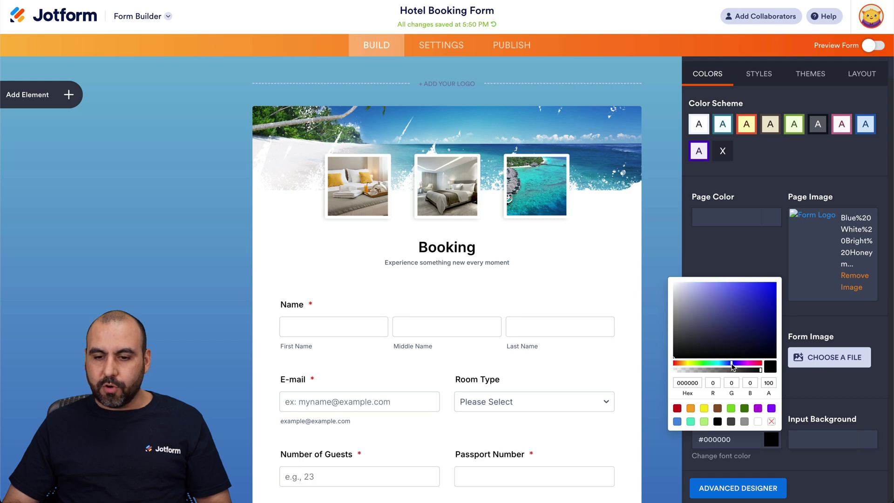
pyautogui.moveTo(758, 308); pyautogui.dragTo(785, 286)
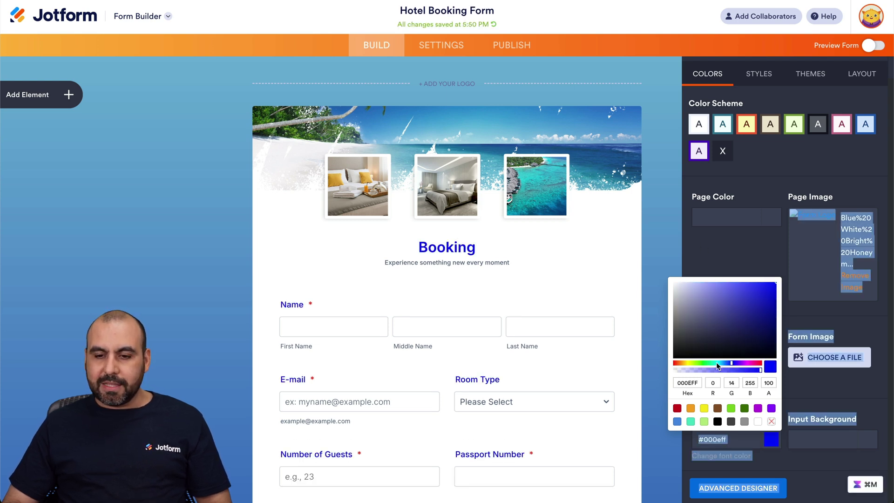
pyautogui.moveTo(733, 366); pyautogui.dragTo(724, 366)
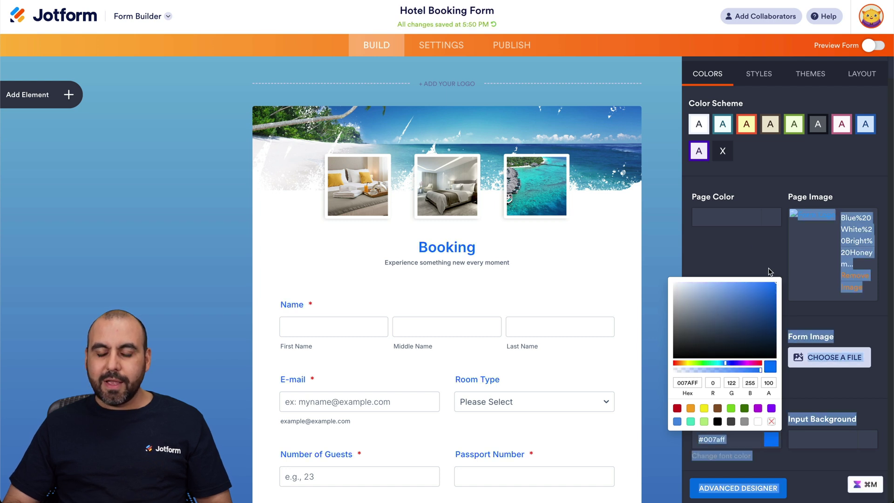
pyautogui.click(746, 252)
pyautogui.click(759, 75)
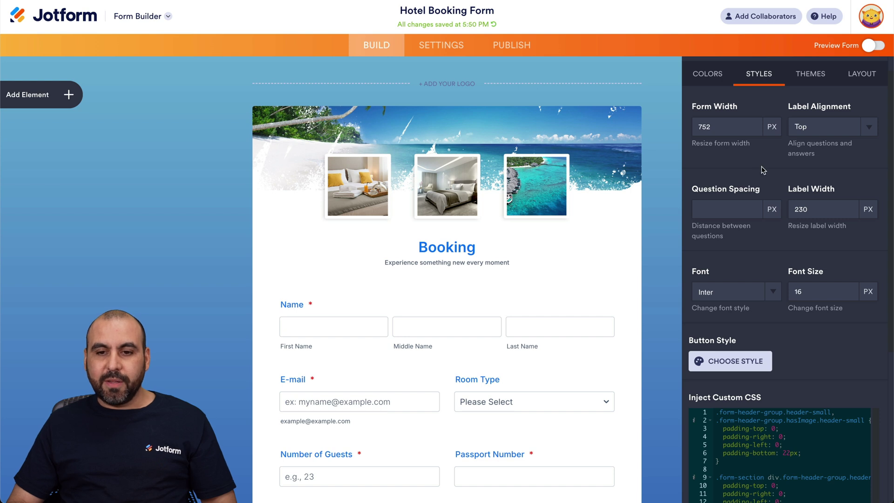
# Step: Review the Styles, Themes and Layout tabs, return to Colors, and close Form Designer
pyautogui.scroll(-1, 763, 170)
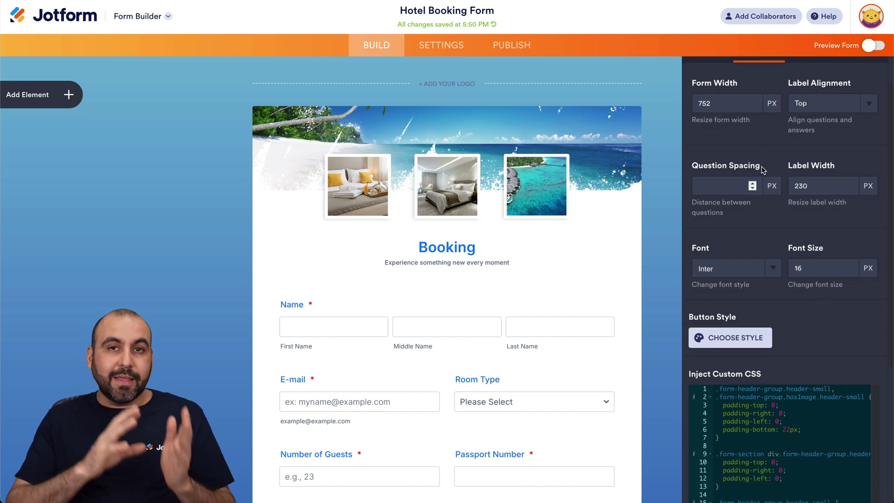
pyautogui.scroll(-2, 763, 170)
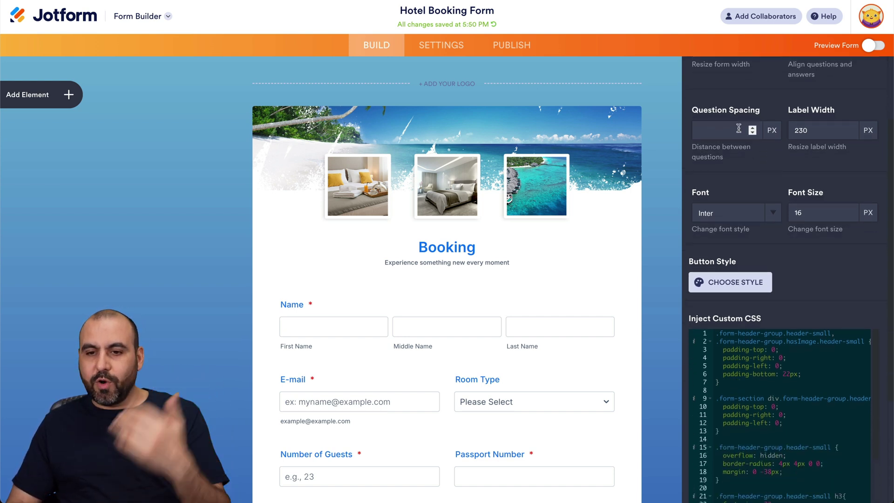
pyautogui.scroll(-5, 837, 156)
pyautogui.scroll(-2, 831, 203)
pyautogui.scroll(-1, 819, 261)
pyautogui.scroll(-2, 806, 322)
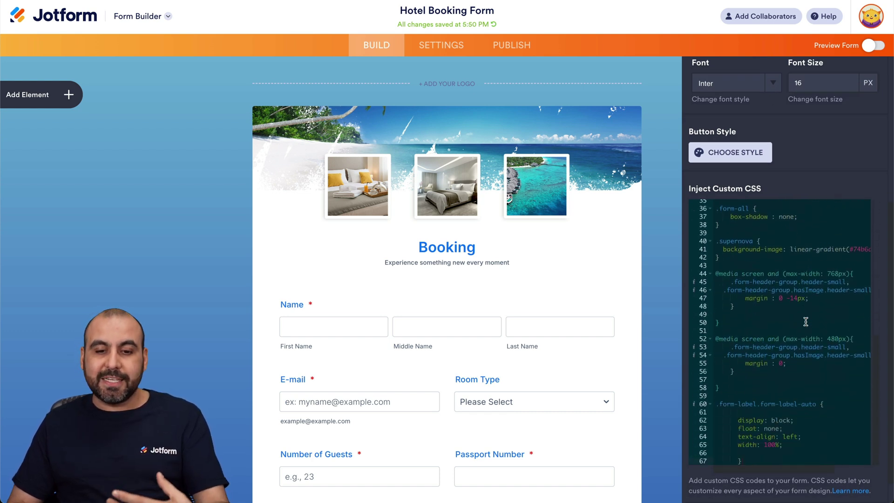
pyautogui.scroll(10, 805, 321)
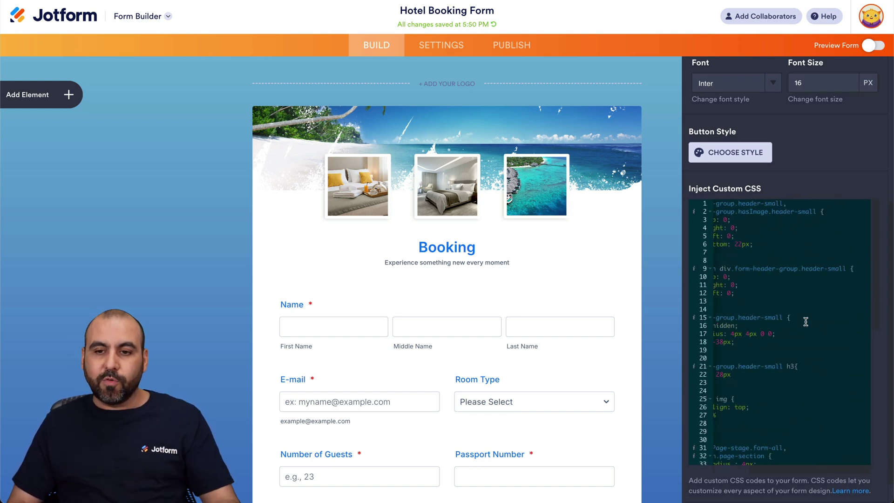
pyautogui.scroll(5, 846, 131)
pyautogui.click(802, 104)
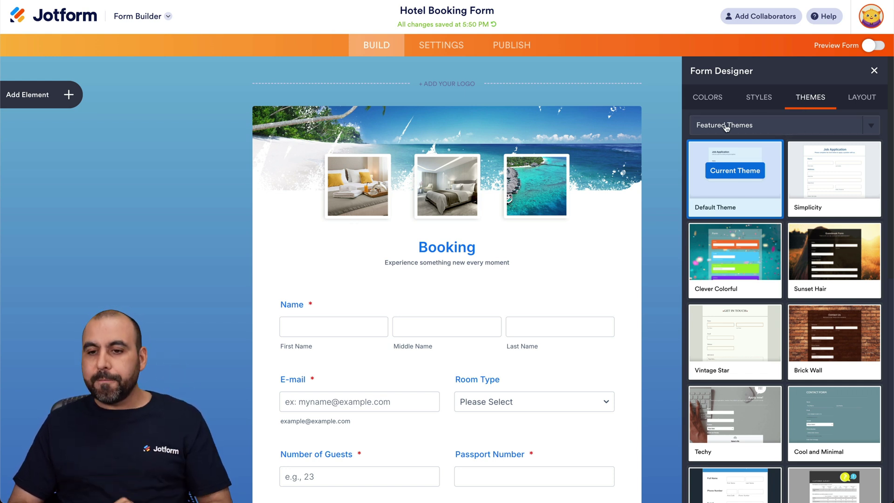
pyautogui.click(873, 97)
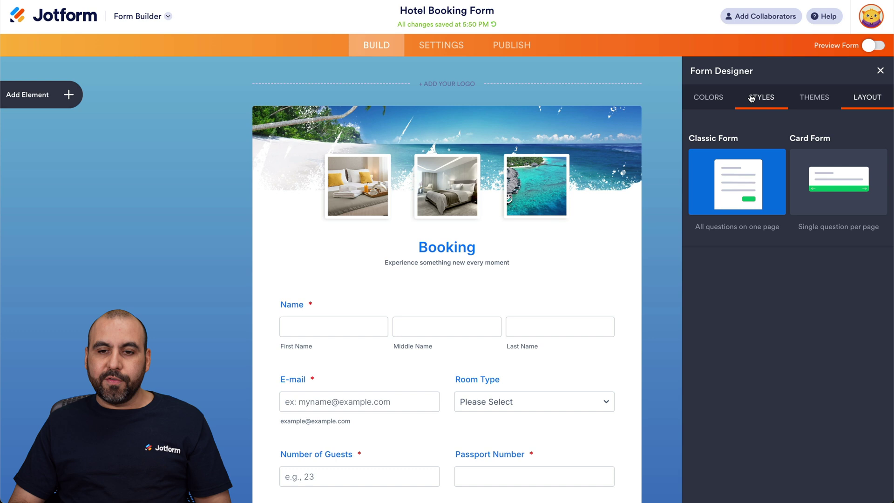
pyautogui.click(715, 97)
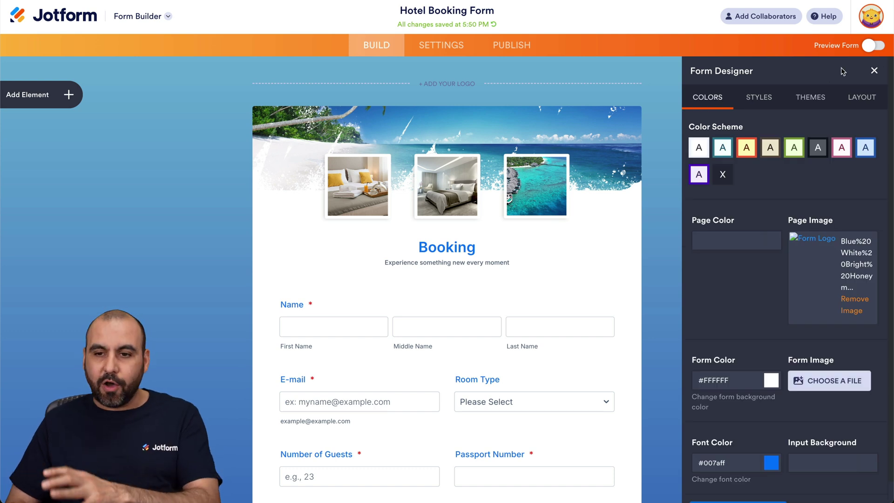
pyautogui.click(873, 71)
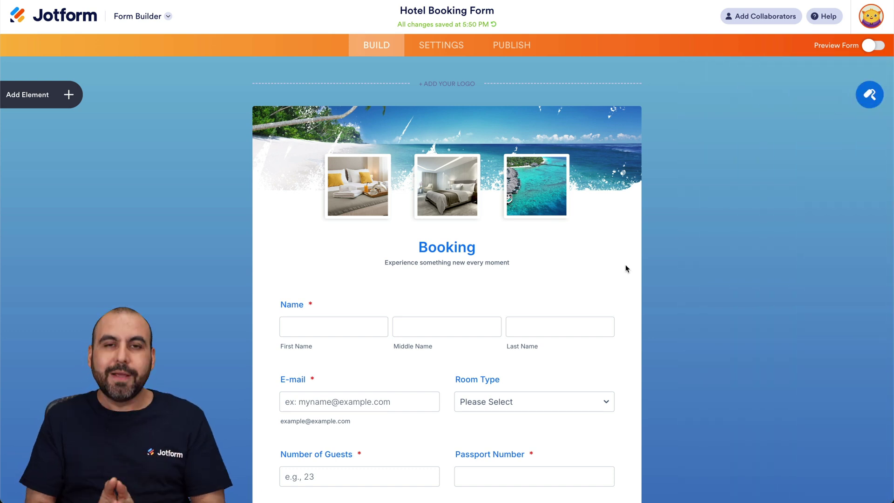
# Step: Add a PayPal Personal payment element from the Payments tab below Special Requests
pyautogui.scroll(-3, 708, 289)
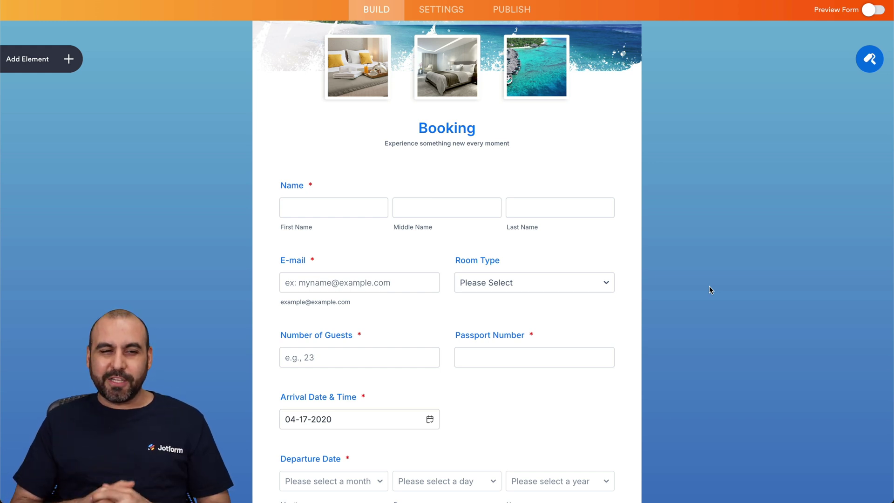
pyautogui.click(68, 59)
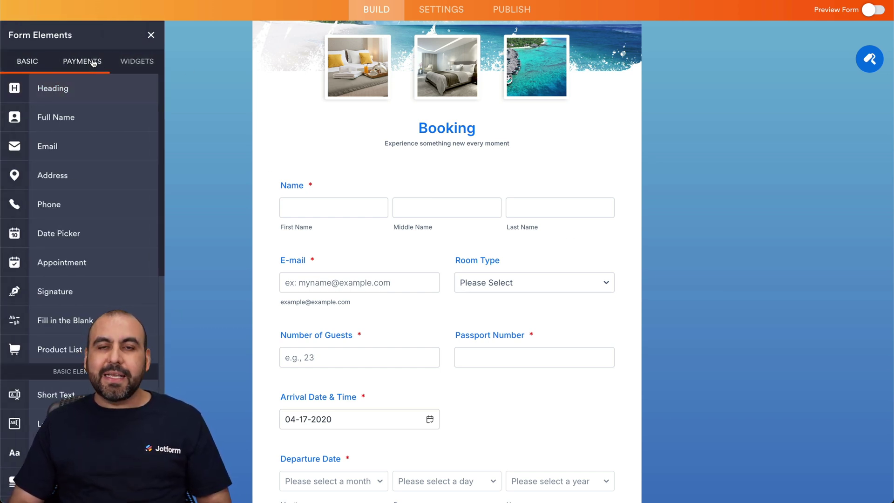
pyautogui.click(87, 64)
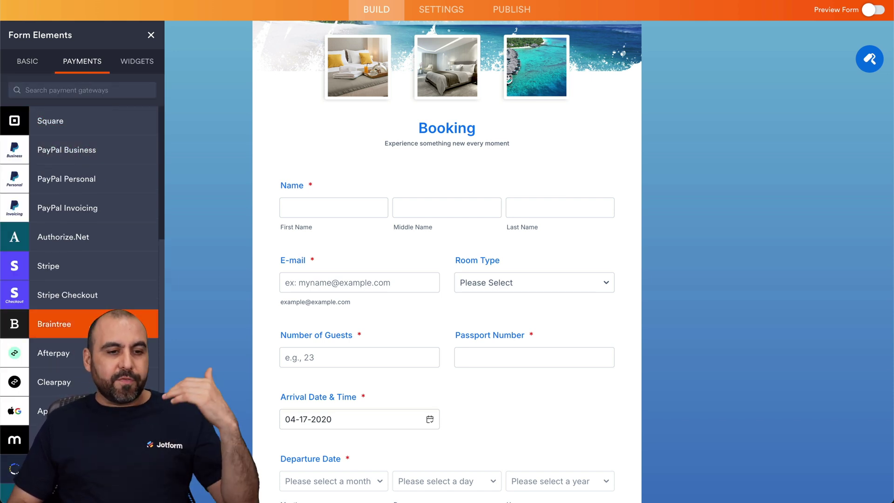
pyautogui.scroll(-5, 93, 279)
pyautogui.scroll(-10, 95, 322)
pyautogui.scroll(-5, 95, 323)
pyautogui.scroll(15, 95, 321)
pyautogui.scroll(3, 94, 321)
pyautogui.click(95, 323)
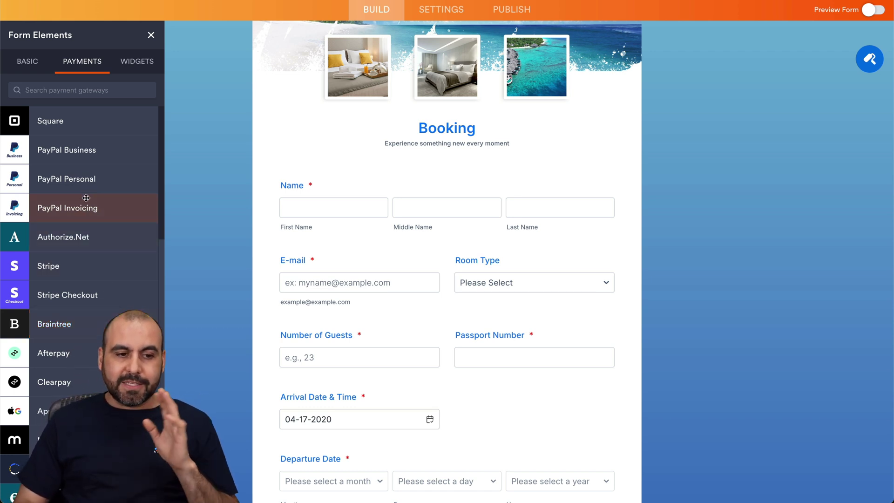
pyautogui.click(85, 180)
pyautogui.moveTo(84, 179); pyautogui.dragTo(367, 419)
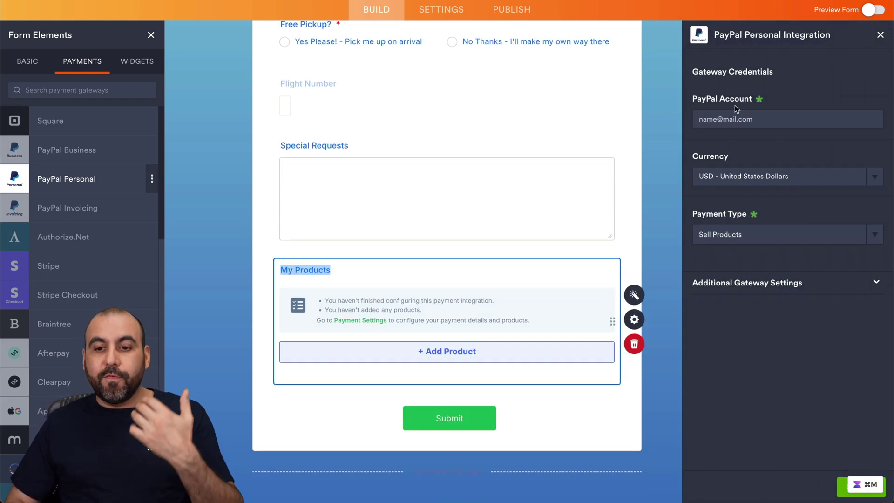
# Step: Enter the PayPal account e-mail, keep USD currency and Sell Products, and confirm the integration
pyautogui.click(743, 121)
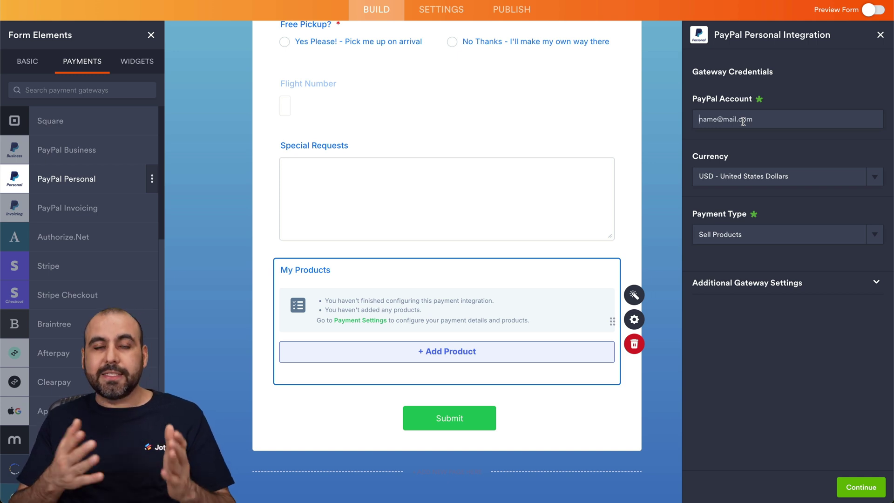
pyautogui.write('test@test.com')
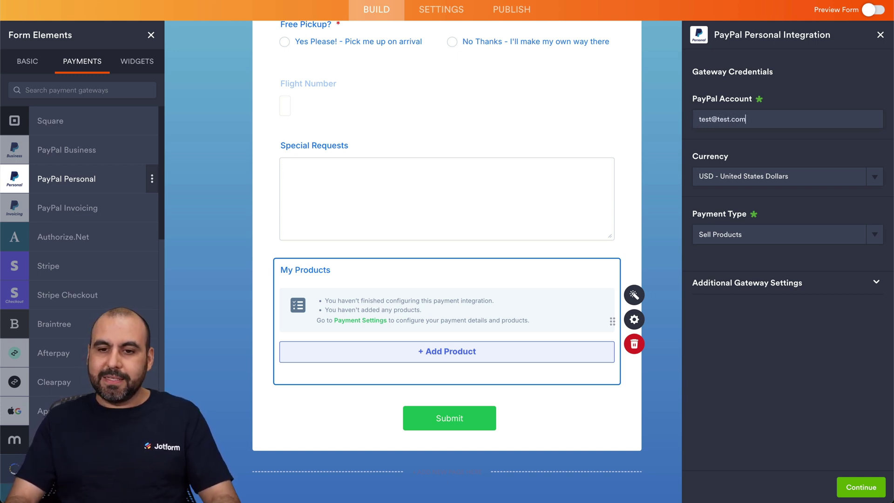
pyautogui.click(763, 181)
pyautogui.scroll(-2, 753, 219)
pyautogui.click(756, 371)
pyautogui.click(740, 235)
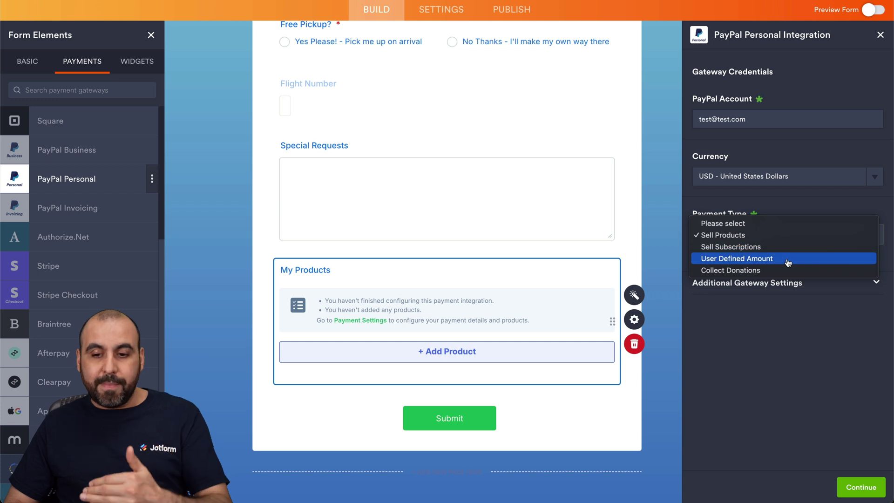
pyautogui.click(738, 332)
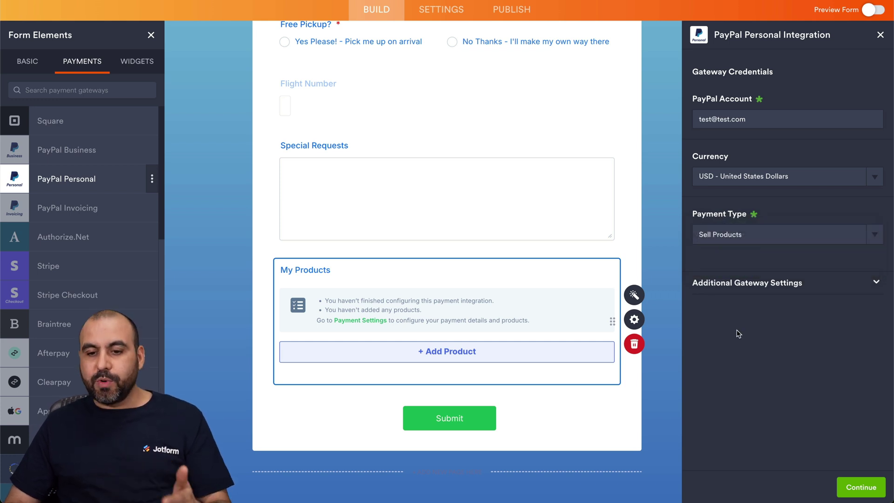
pyautogui.click(853, 486)
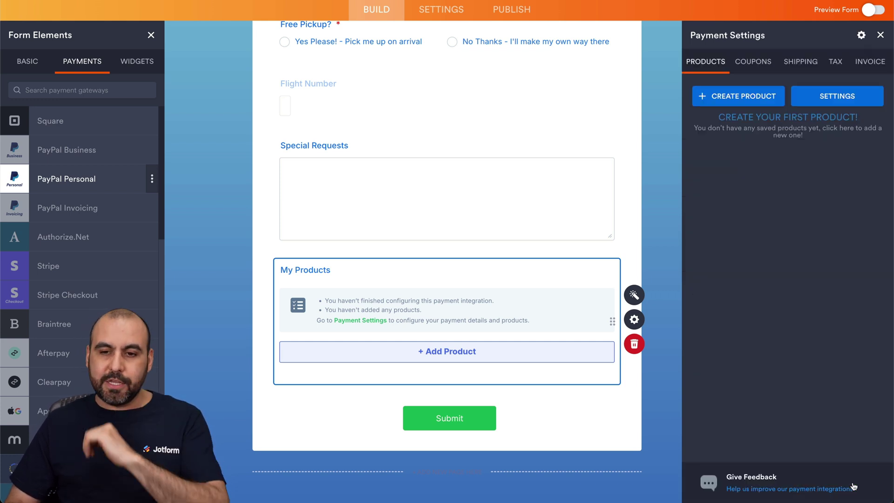
# Step: Create a '1 Night' product priced 100 with the description '1 hotel night'
pyautogui.click(746, 97)
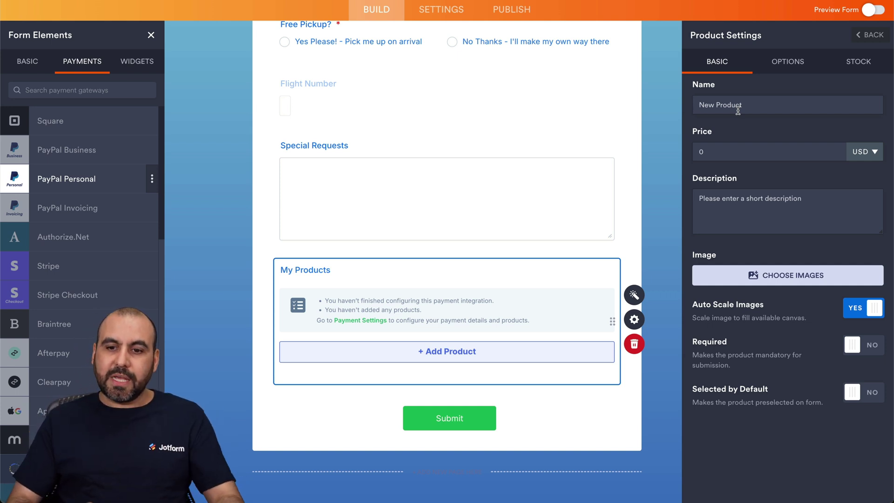
pyautogui.write('1 Night')
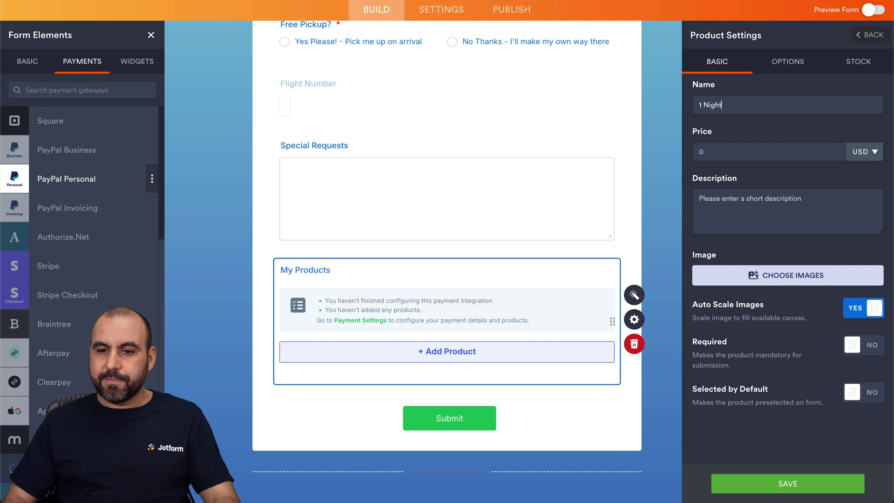
pyautogui.click(716, 159)
pyautogui.write('100')
pyautogui.click(733, 198)
pyautogui.write('1 hotel night')
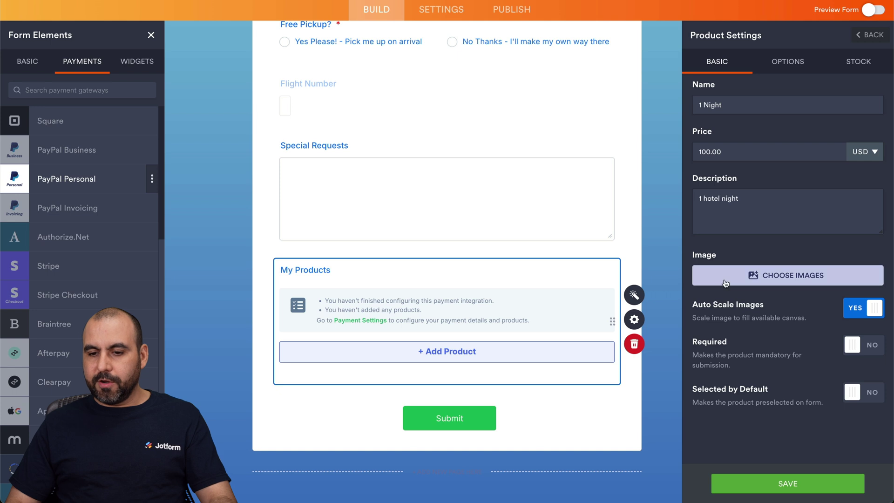
# Step: Attach the foggy sea image from My Images to the product
pyautogui.click(753, 278)
pyautogui.click(786, 302)
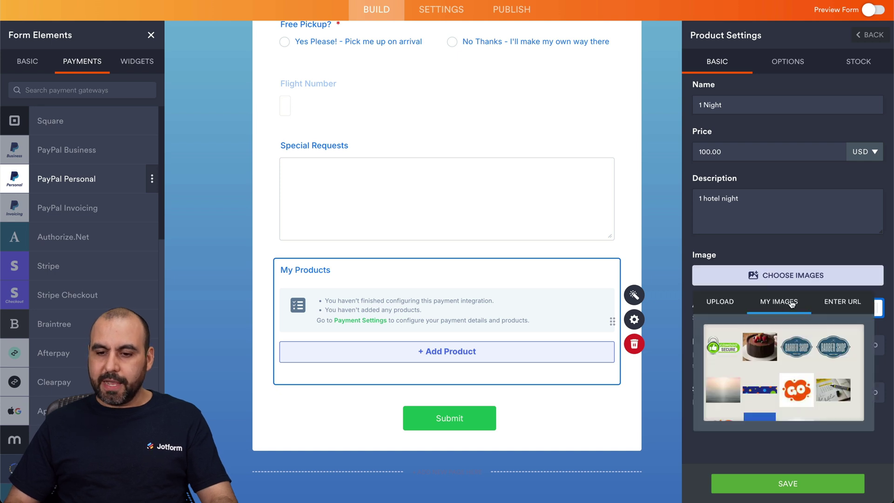
pyautogui.scroll(-2, 725, 344)
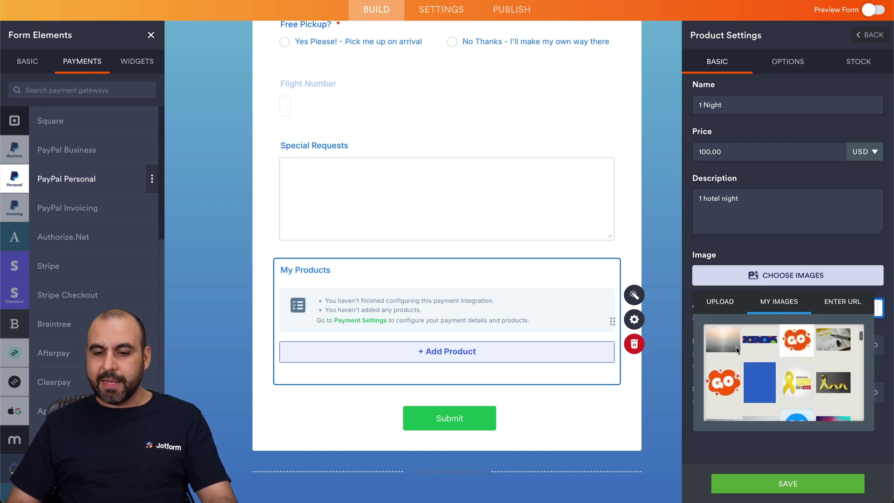
pyautogui.click(725, 344)
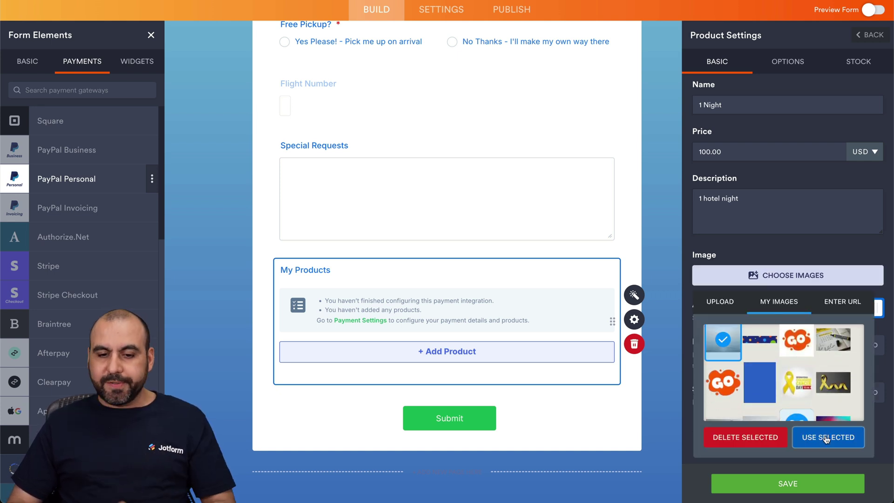
pyautogui.click(825, 436)
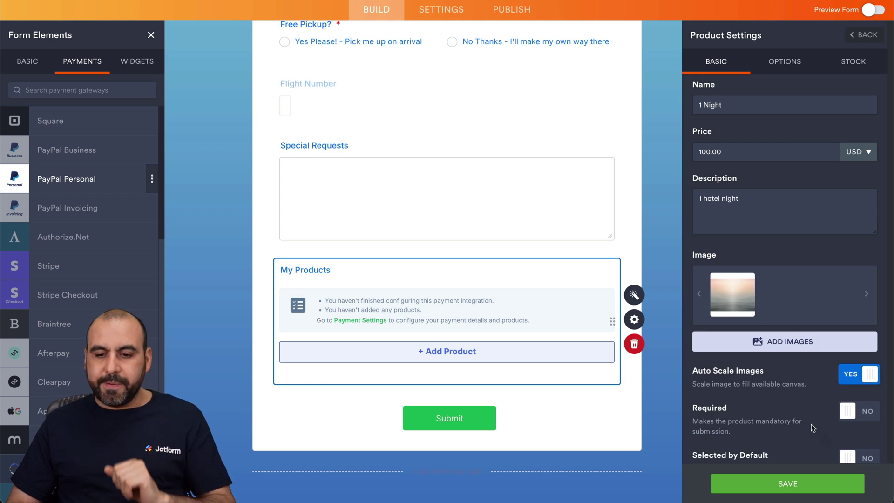
pyautogui.scroll(-1, 812, 427)
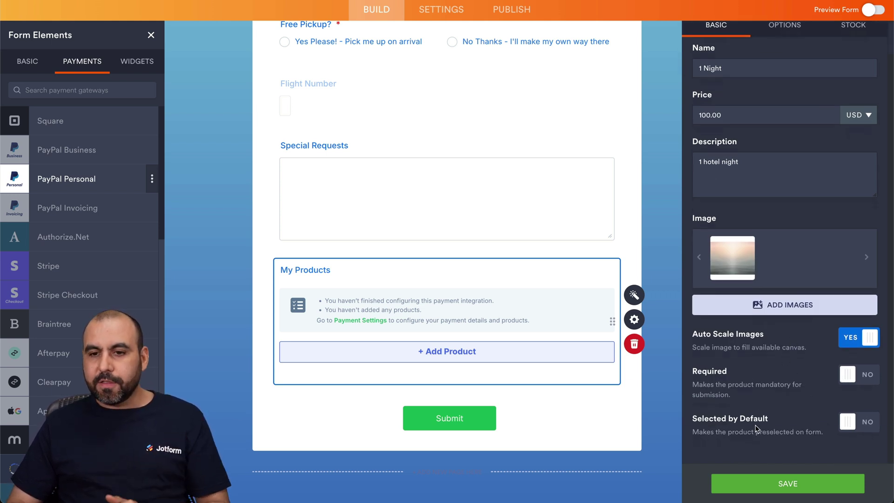
pyautogui.scroll(1, 773, 206)
# Step: Add a quantity selector shown as a Dropdown to the product and save it
pyautogui.click(784, 61)
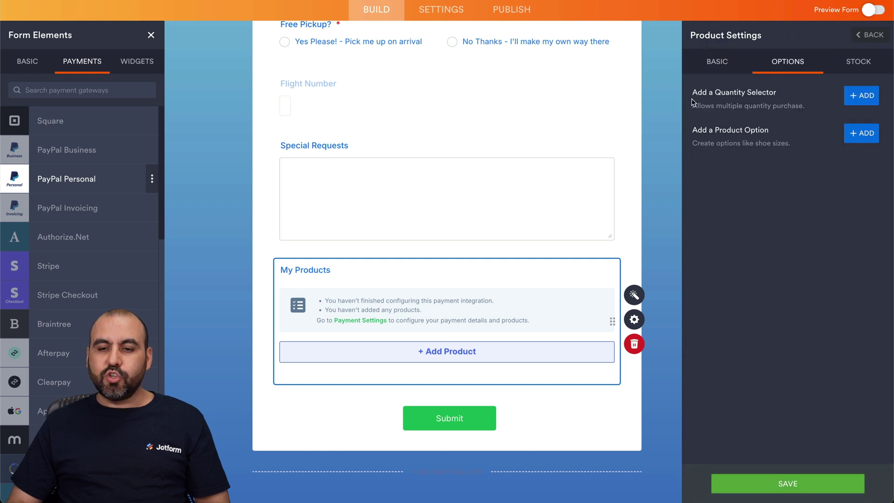
pyautogui.click(849, 100)
pyautogui.click(751, 93)
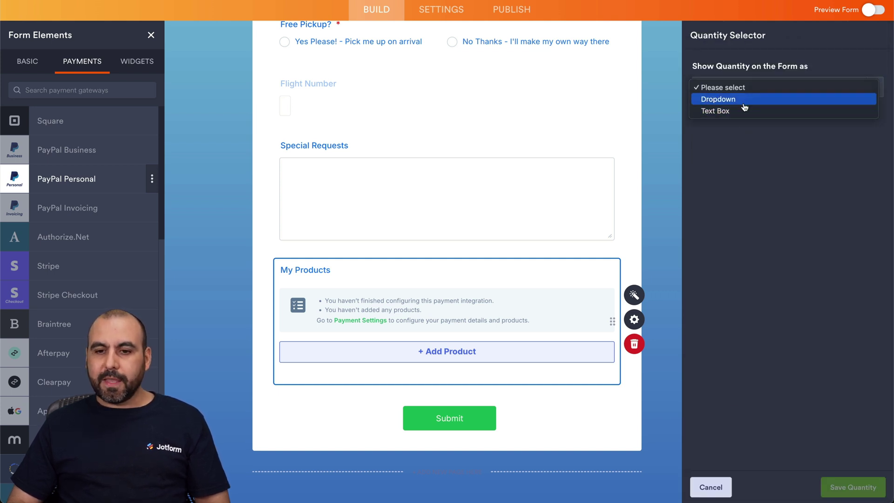
pyautogui.click(743, 102)
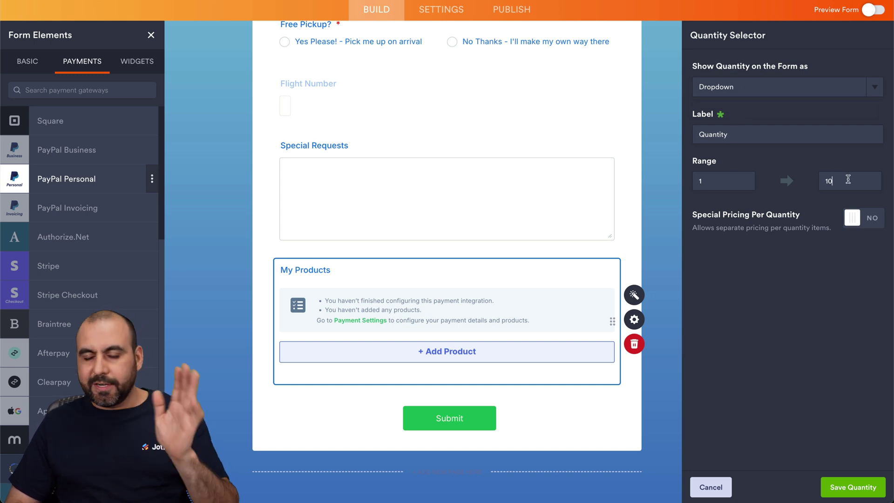
pyautogui.click(832, 487)
pyautogui.click(855, 66)
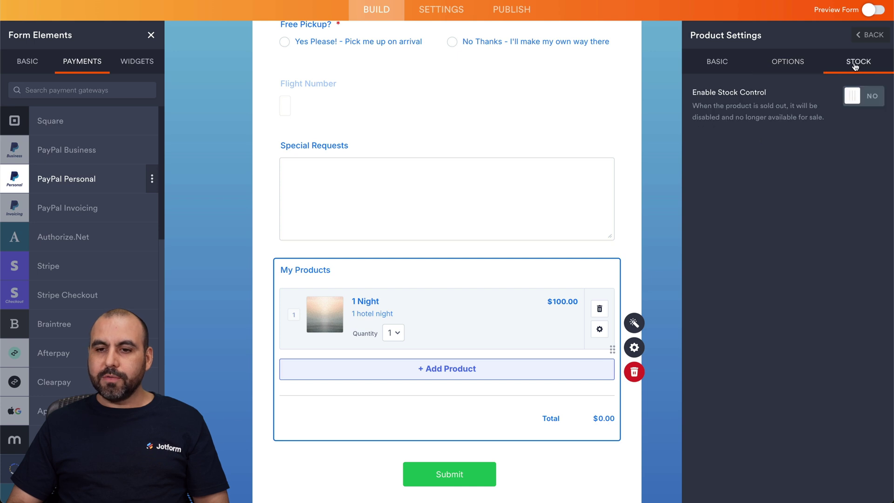
pyautogui.click(740, 62)
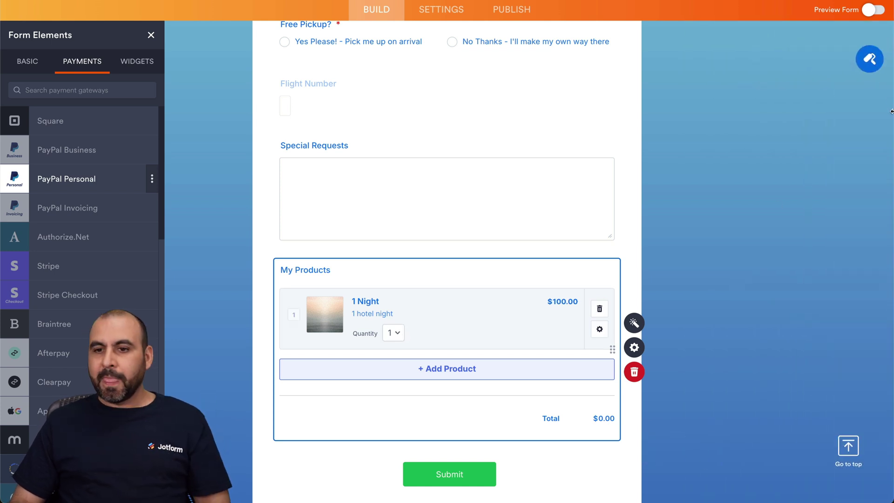
pyautogui.click(872, 9)
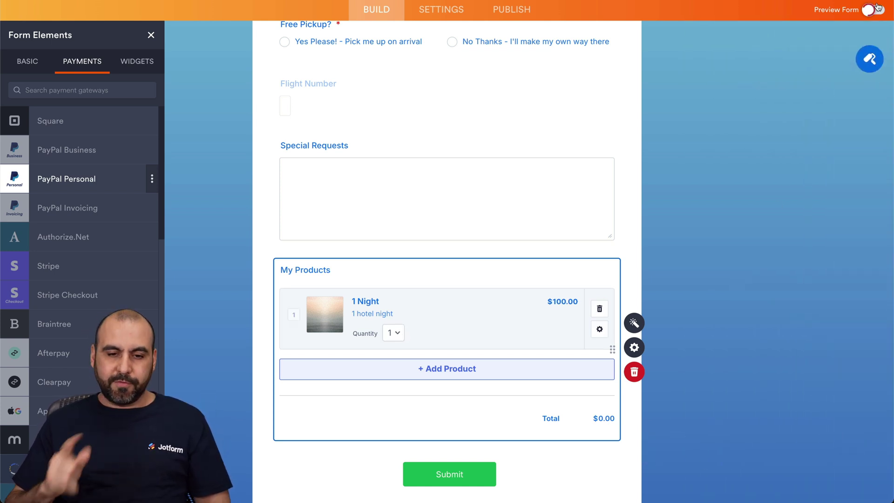
# Step: Tick the 1 Night product, choose quantity 6 and check the total reads $600.00
pyautogui.scroll(-12, 380, 415)
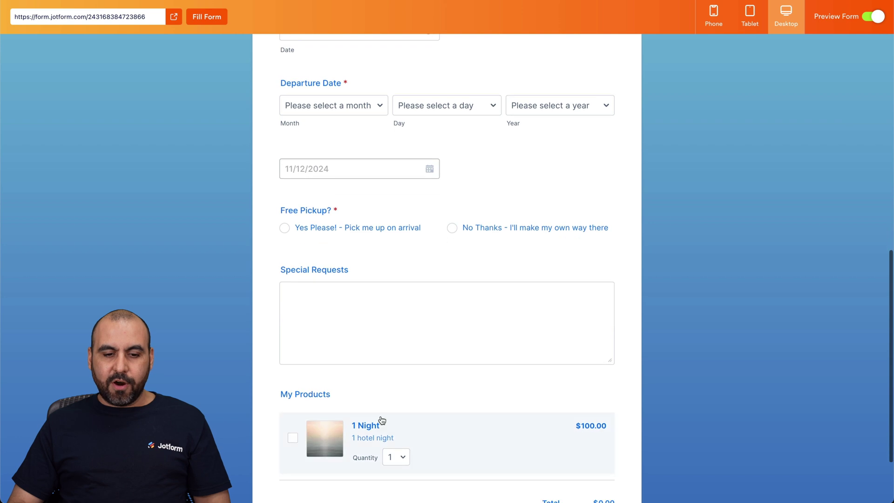
pyautogui.click(297, 357)
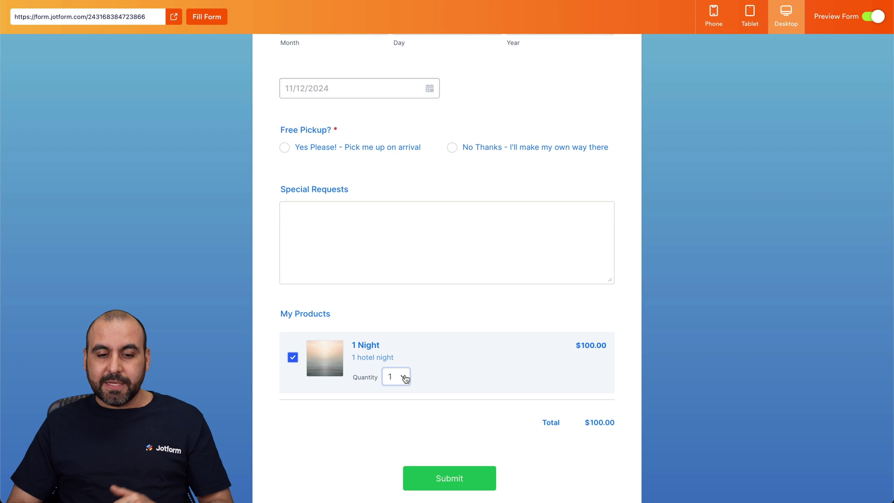
pyautogui.click(401, 379)
pyautogui.click(394, 440)
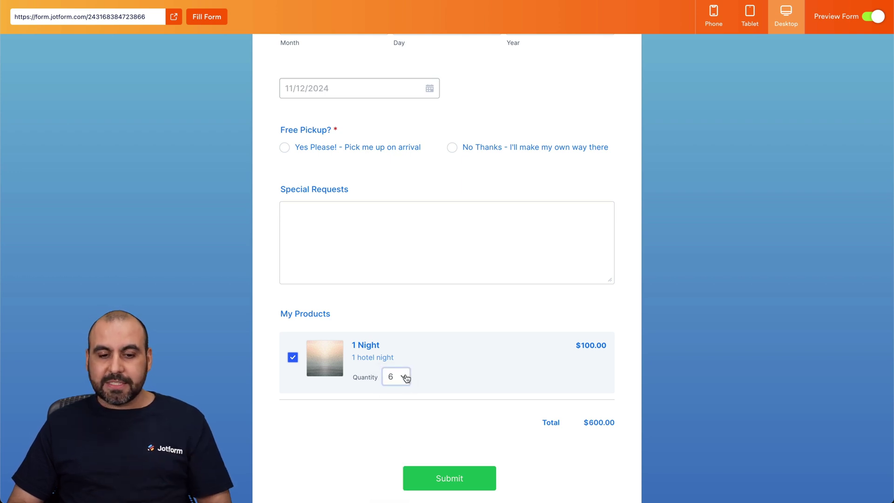
pyautogui.scroll(20, 428, 381)
pyautogui.scroll(-8, 428, 380)
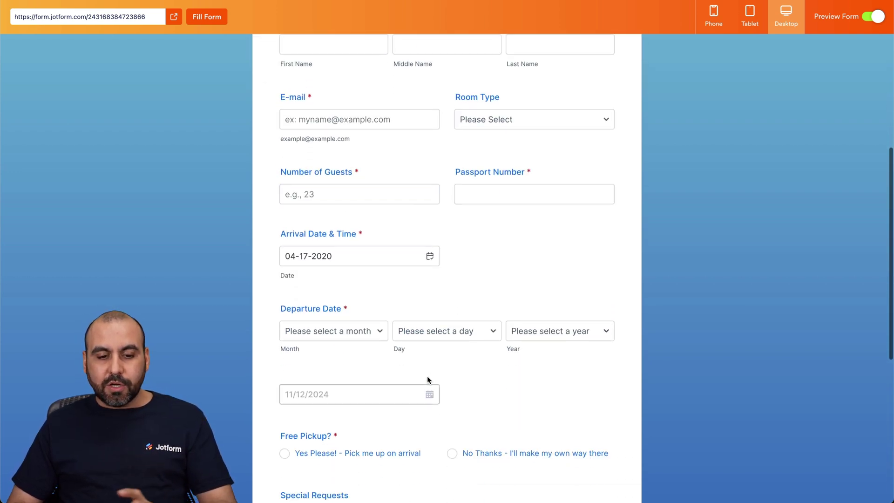
pyautogui.scroll(1, 427, 380)
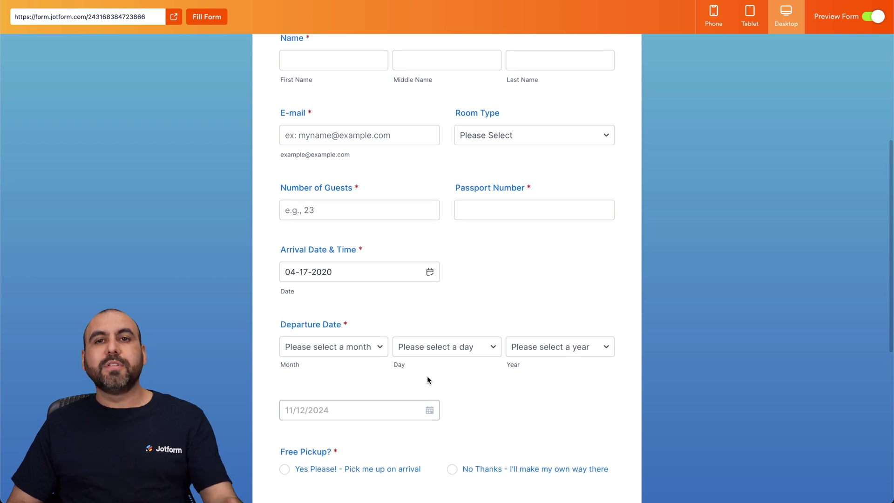
pyautogui.scroll(-10, 427, 380)
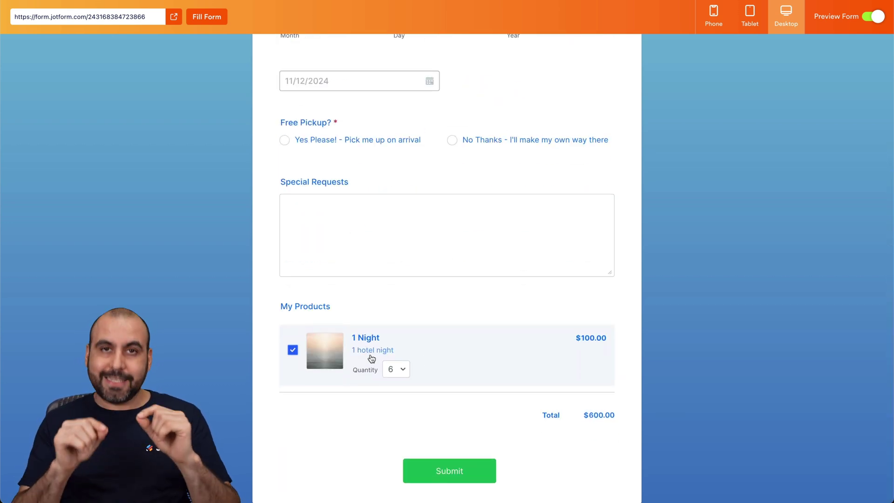
pyautogui.scroll(10, 401, 339)
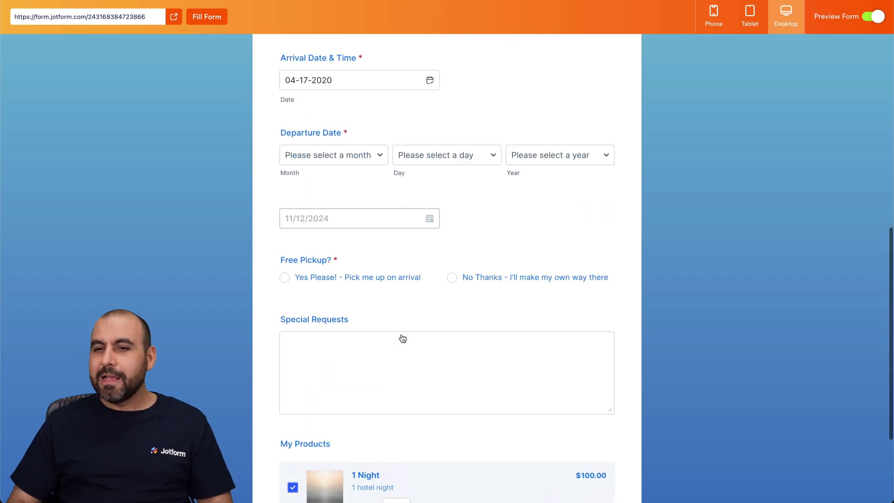
# Step: Leave the preview and copy the form's embed script from Publish > Embed
pyautogui.click(874, 17)
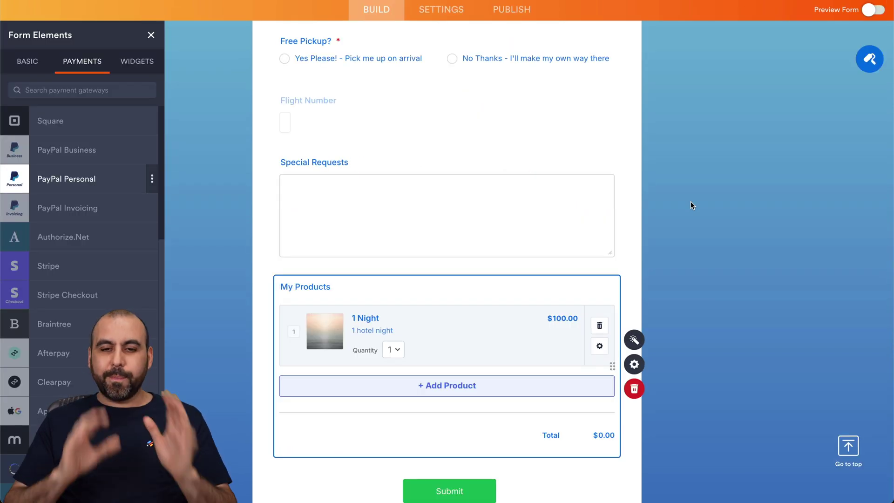
pyautogui.scroll(10, 691, 205)
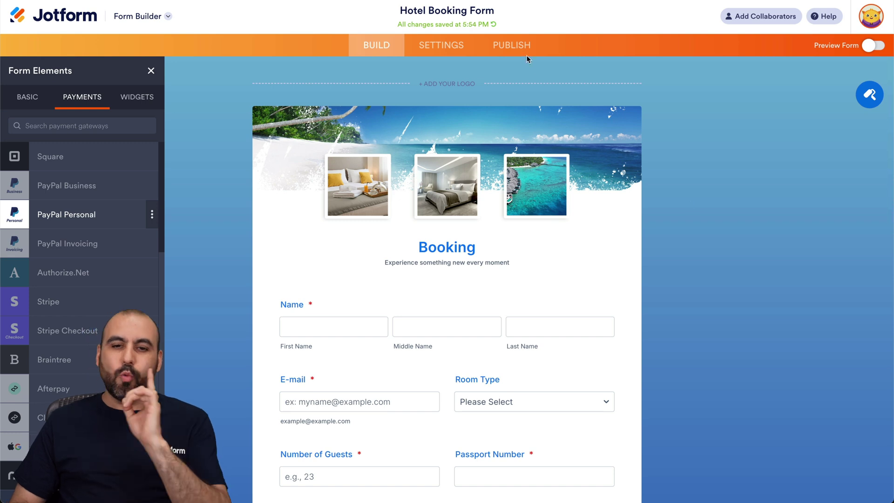
pyautogui.click(516, 46)
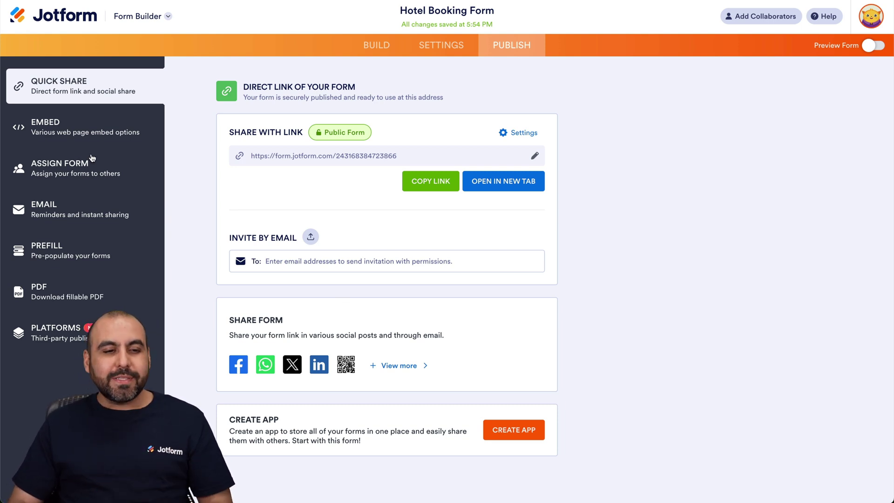
pyautogui.click(87, 140)
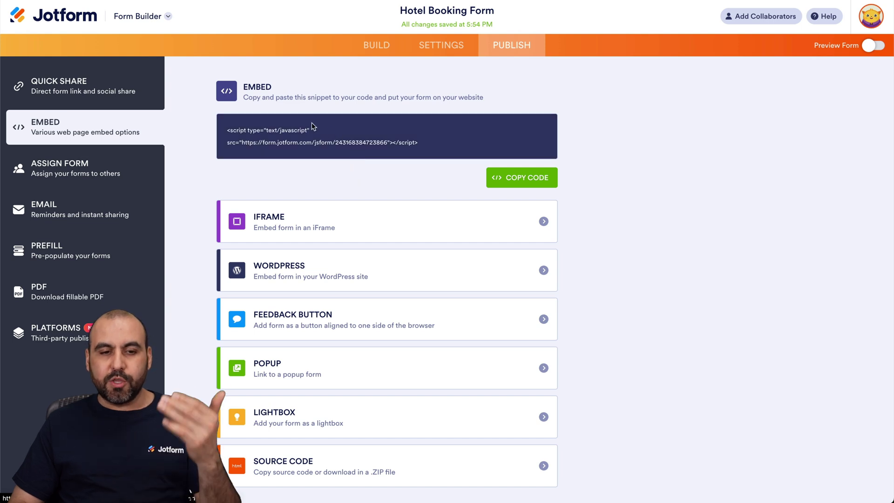
pyautogui.click(320, 271)
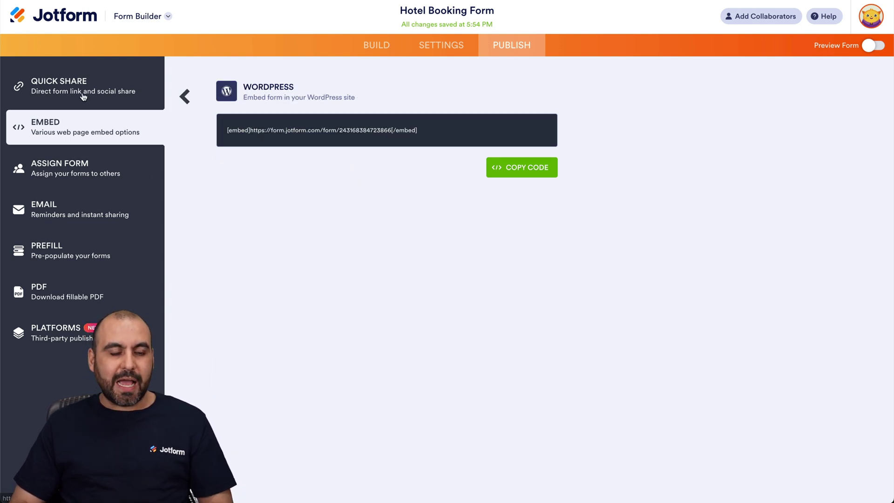
pyautogui.click(184, 96)
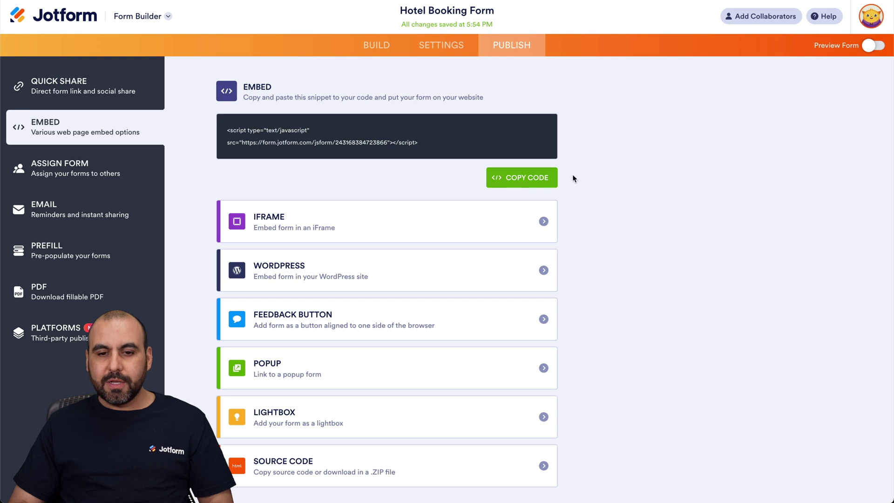
pyautogui.click(543, 185)
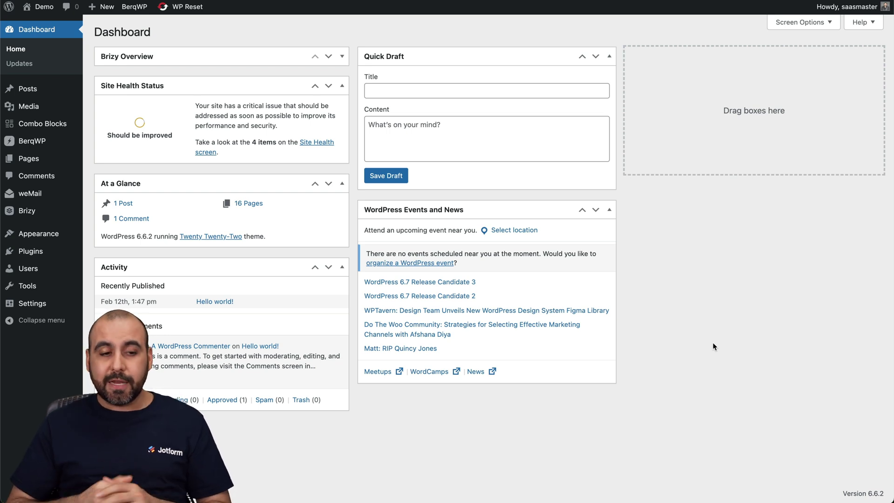
# Step: Create a new WordPress page titled 'Hotel Booking'
pyautogui.click(38, 158)
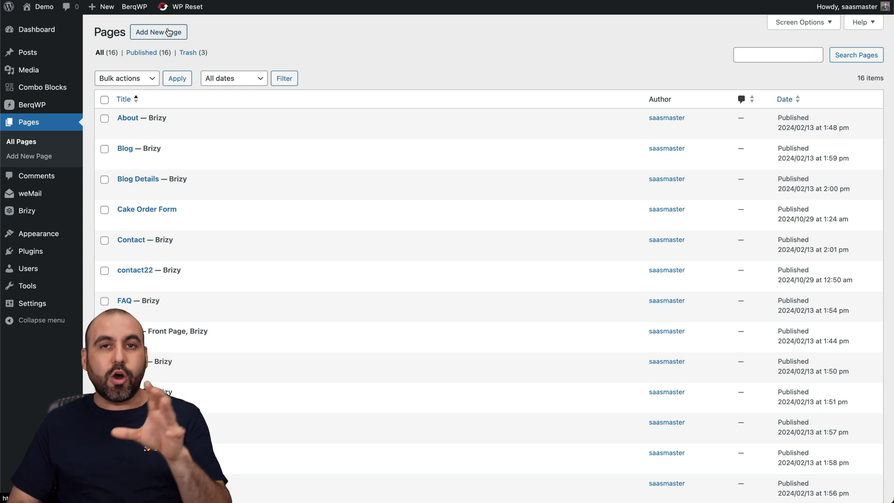
pyautogui.click(169, 32)
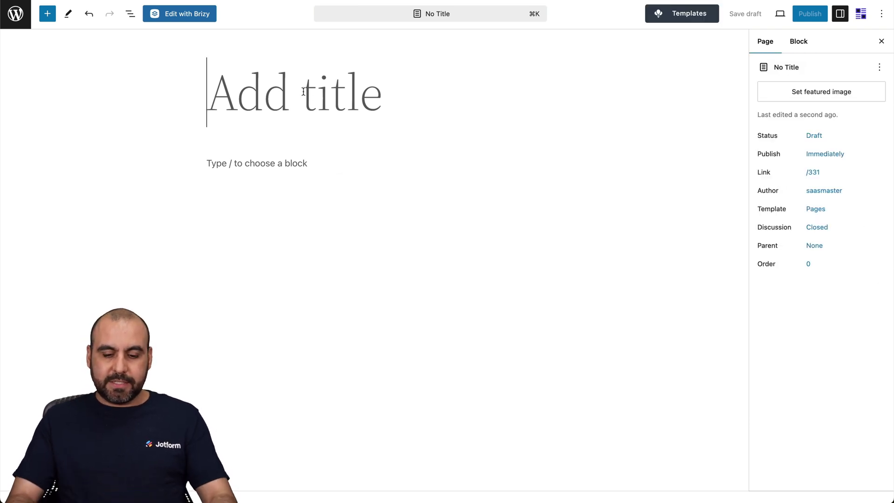
pyautogui.write('Hotel')
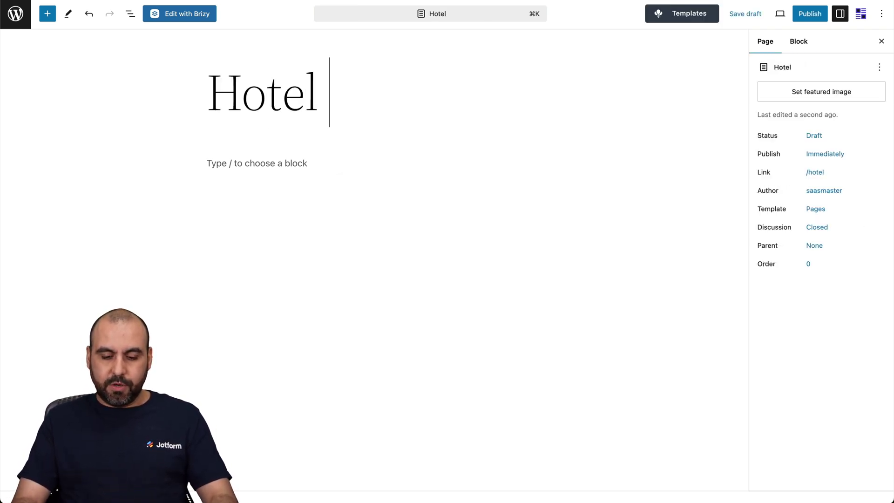
pyautogui.write(' Booking')
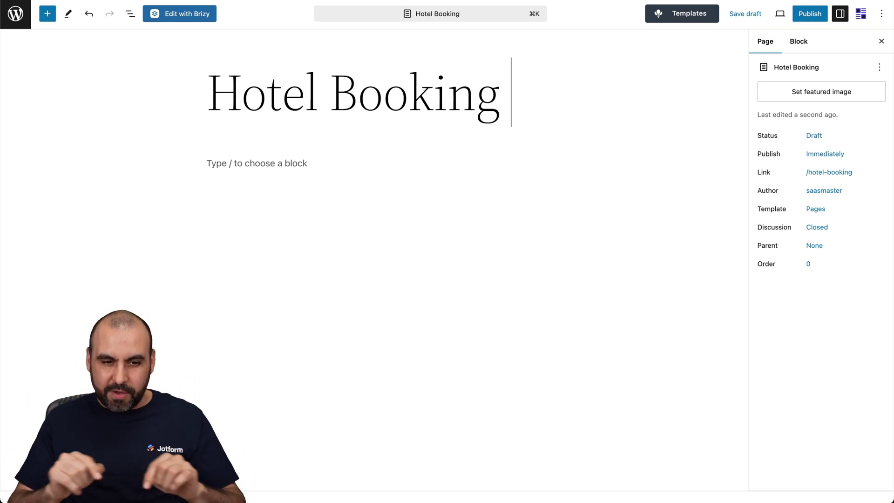
# Step: Add a Custom HTML block and paste the Jotform embed script into it
pyautogui.click(306, 167)
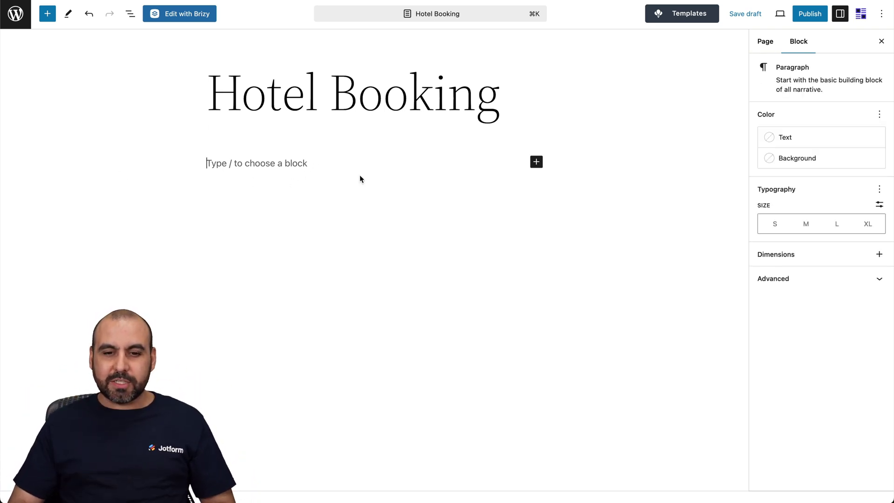
pyautogui.click(536, 163)
pyautogui.write('html')
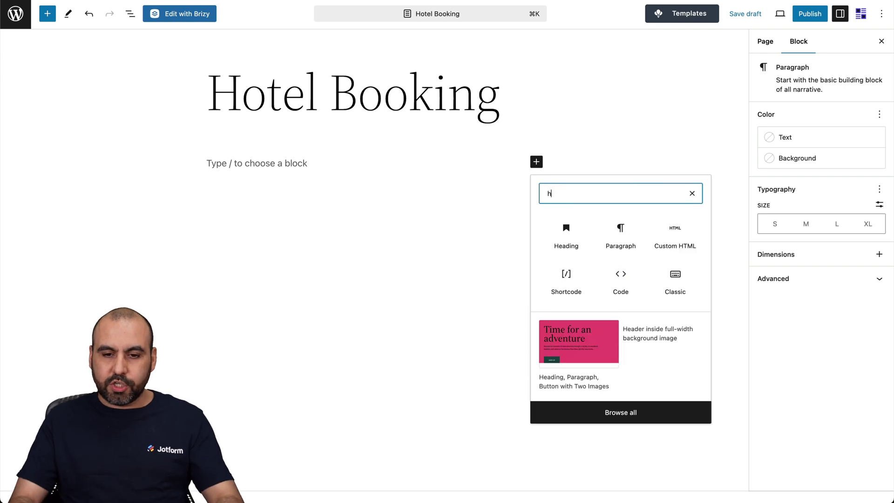
pyautogui.click(563, 245)
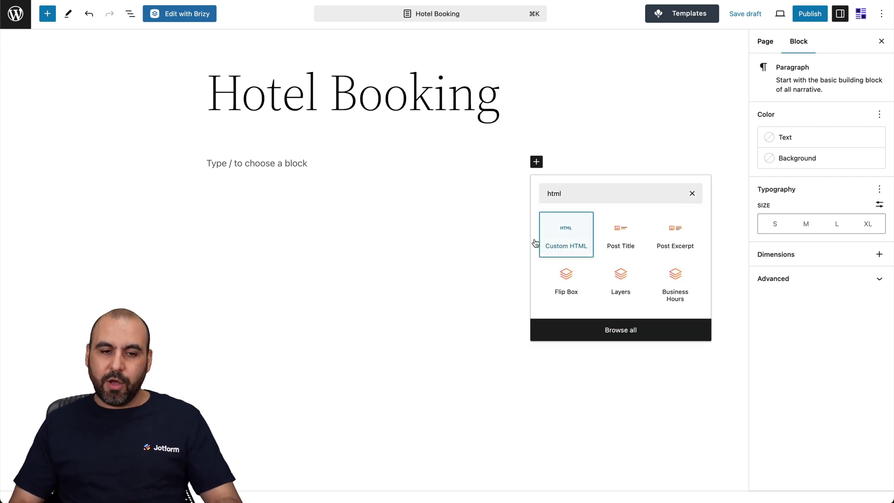
pyautogui.click(564, 233)
pyautogui.press('super+v')
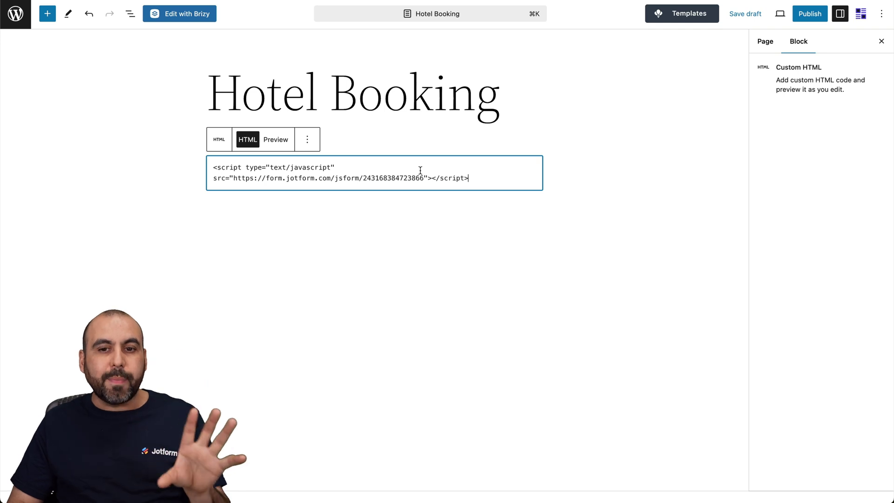
pyautogui.click(803, 14)
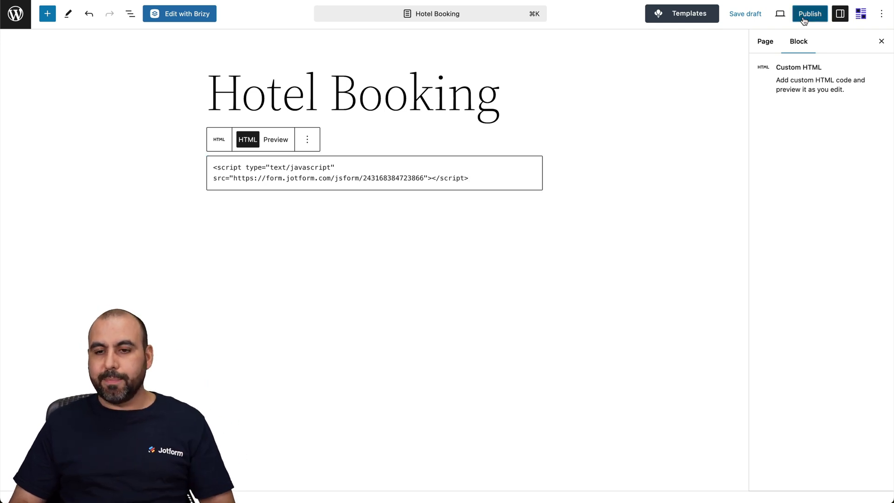
# Step: Publish the Hotel Booking page, scroll through its live booking form, then return to All Pages
pyautogui.click(802, 16)
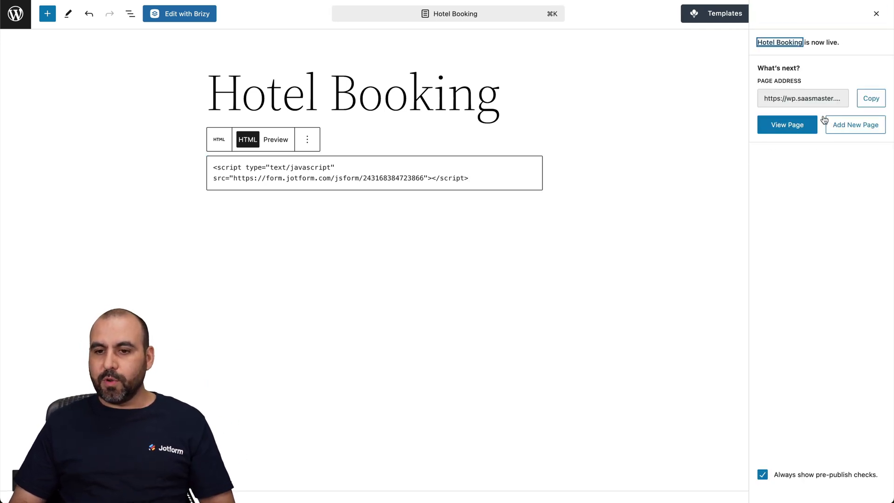
pyautogui.click(799, 124)
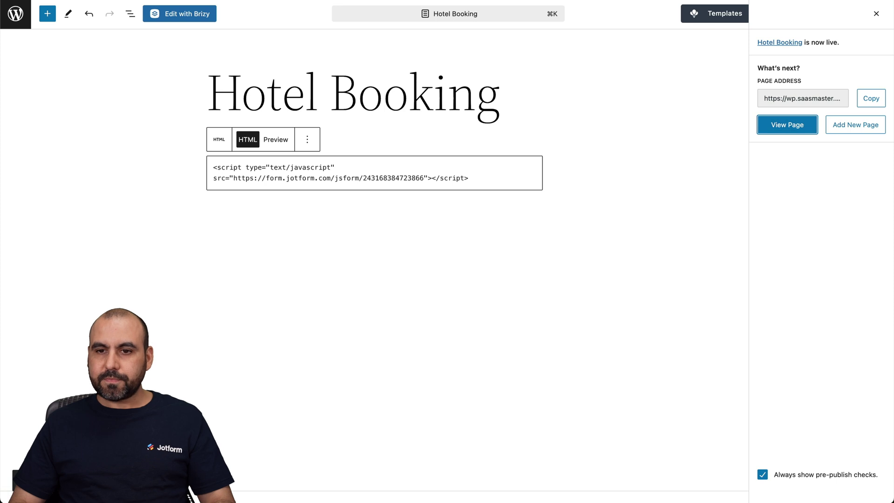
pyautogui.scroll(-8, 479, 227)
pyautogui.scroll(-8, 479, 225)
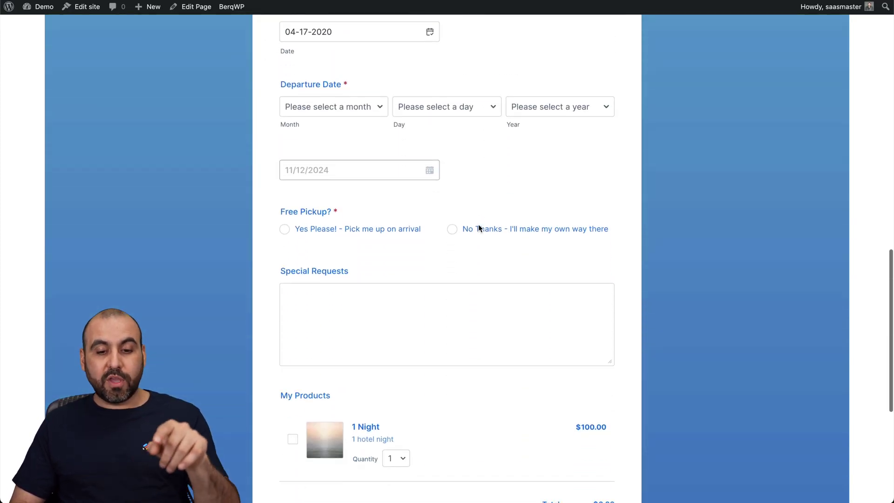
pyautogui.scroll(-2, 478, 226)
pyautogui.scroll(8, 479, 225)
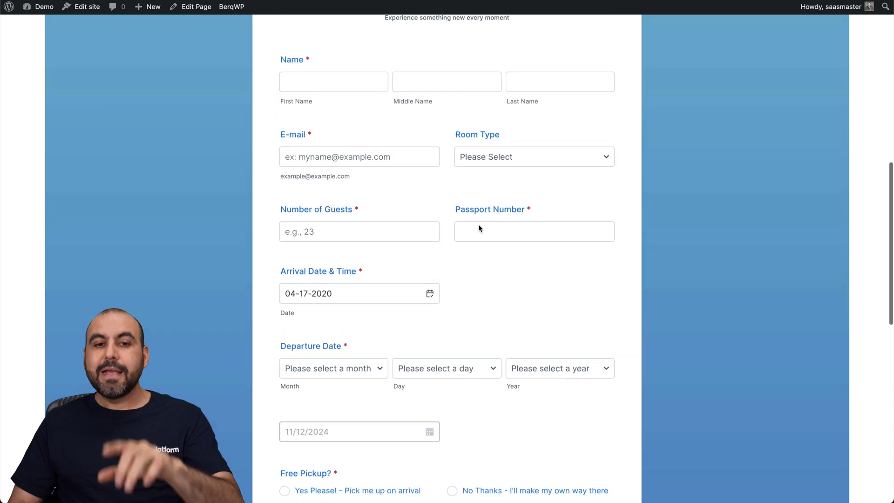
pyautogui.scroll(5, 478, 227)
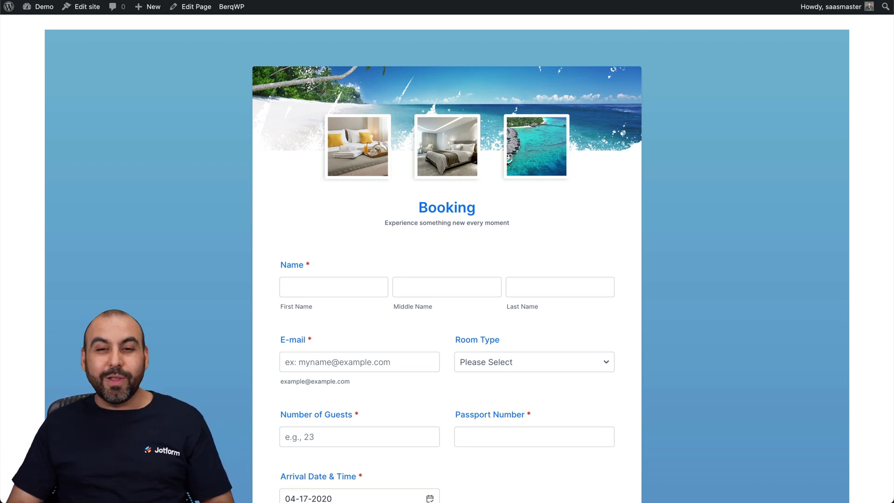
pyautogui.click(601, 0)
pyautogui.click(15, 14)
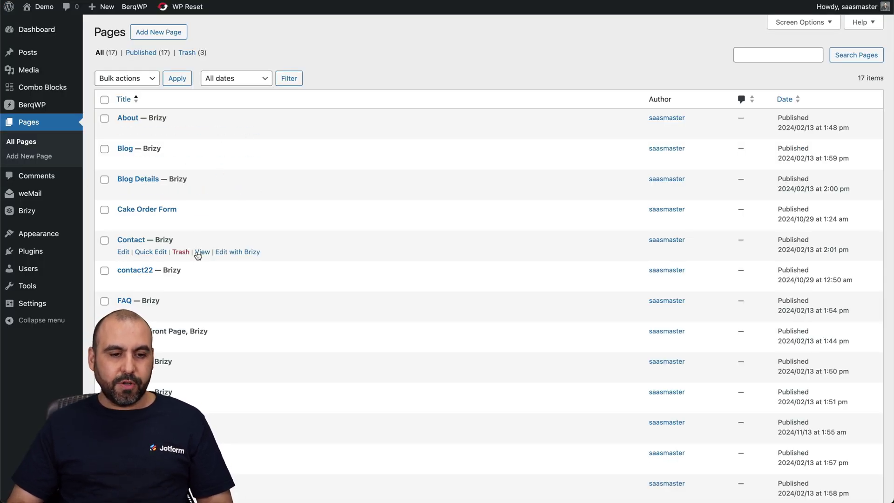
# Step: Open the hotel page in Brizy and drag a Shortcode element below BOOK WITH US
pyautogui.click(248, 253)
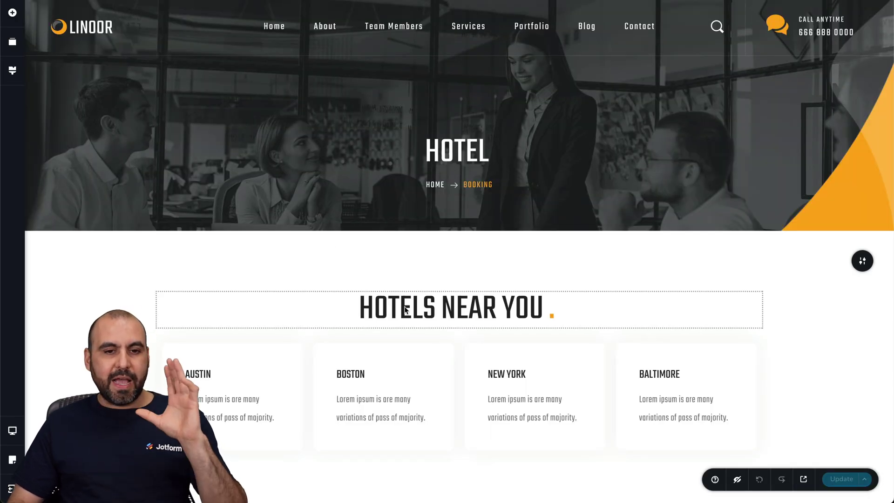
pyautogui.scroll(-10, 405, 310)
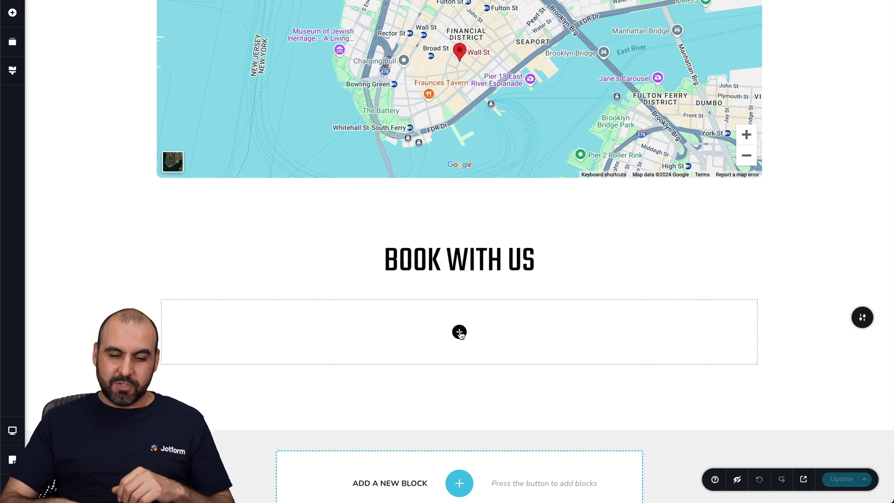
pyautogui.click(460, 332)
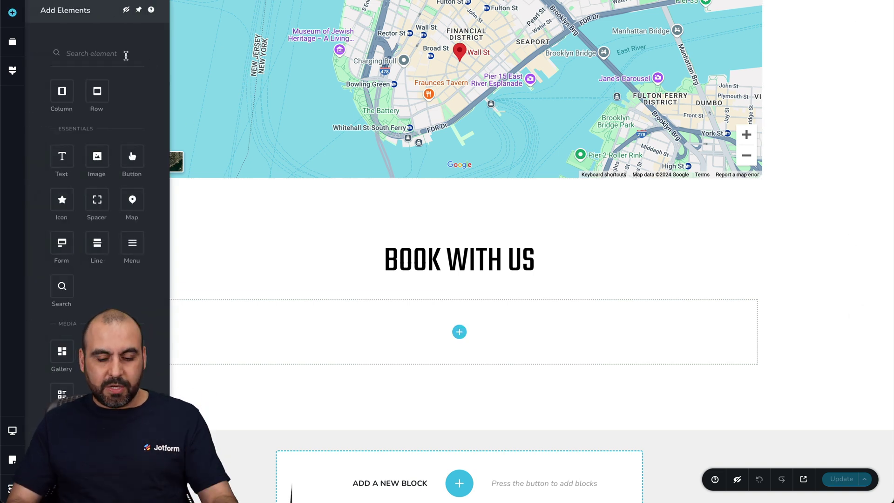
pyautogui.write('code')
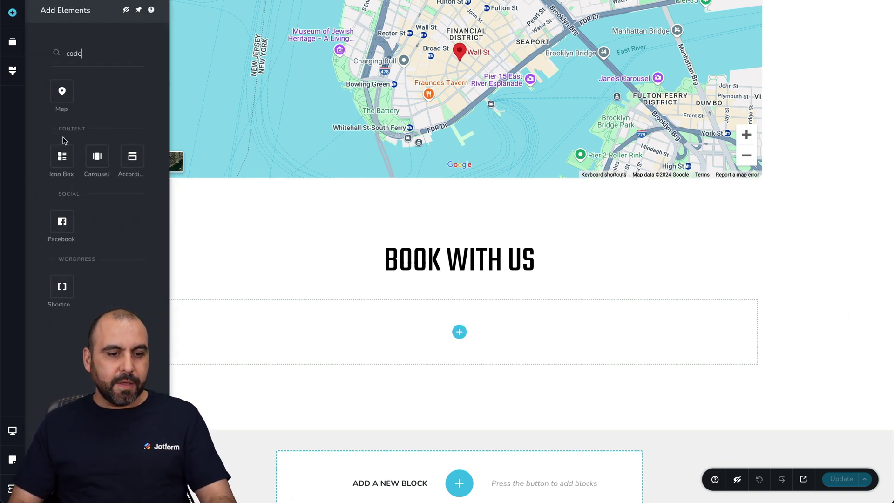
pyautogui.moveTo(62, 288); pyautogui.dragTo(459, 323)
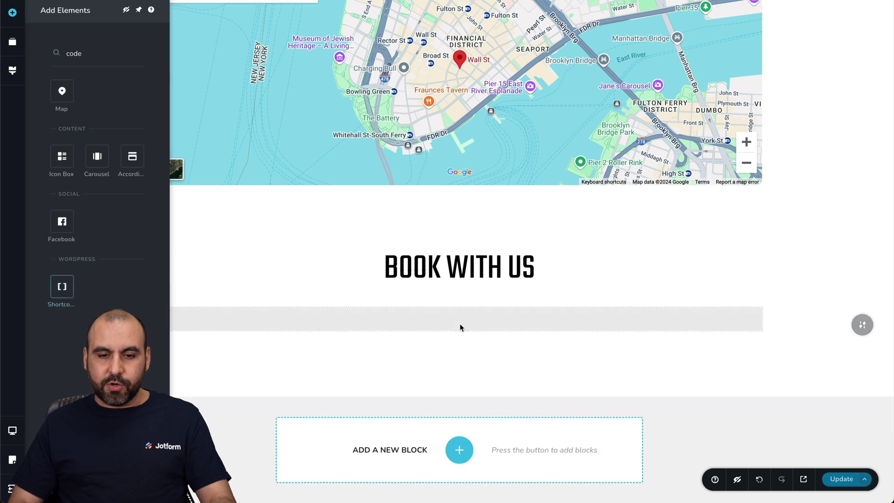
# Step: Paste the Jotform embed script into the shortcode and save the page with Update
pyautogui.click(461, 322)
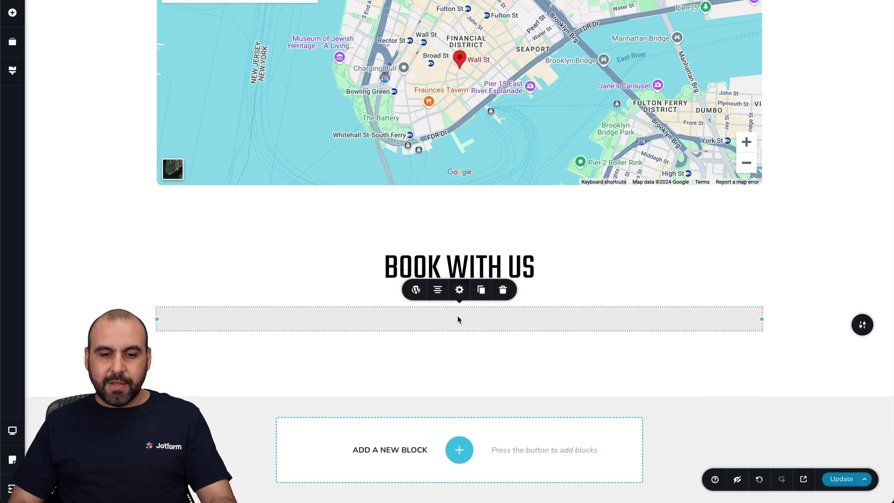
pyautogui.click(416, 290)
pyautogui.click(379, 257)
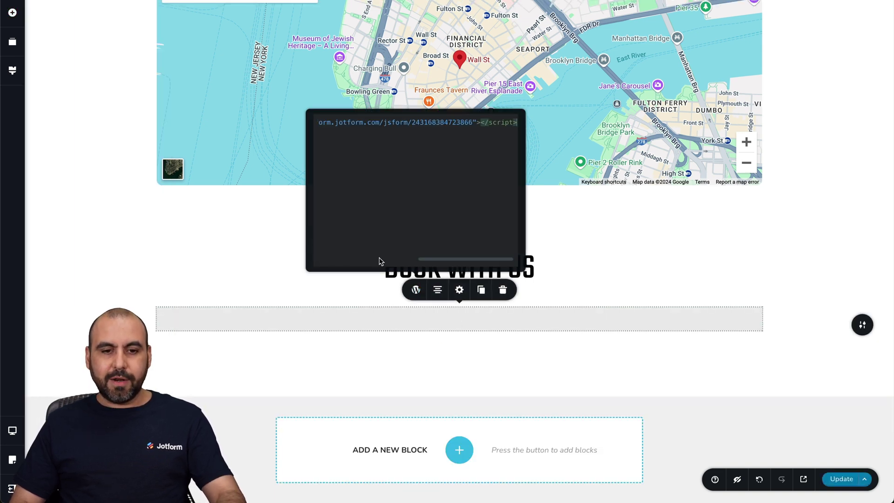
pyautogui.hotkey('ctrl', 'v')
pyautogui.click(554, 306)
pyautogui.click(832, 479)
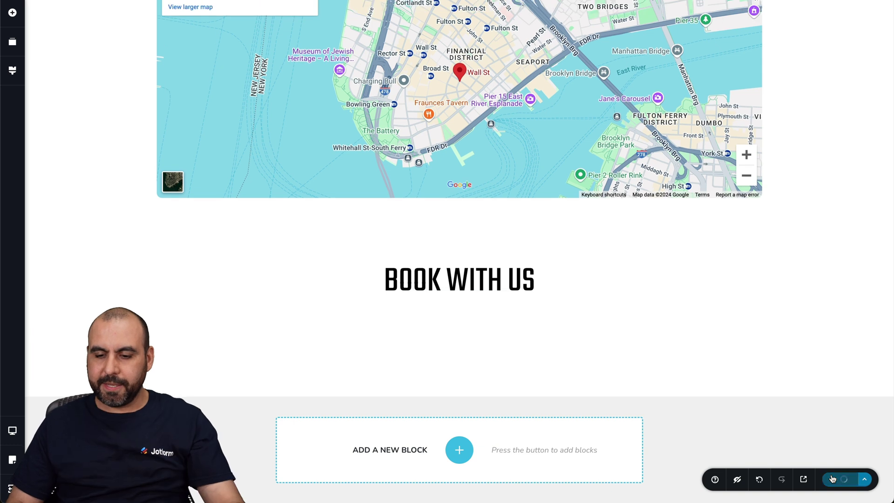
# Step: Open the updated hotel page in a new tab and scroll through the embedded booking form
pyautogui.click(804, 479)
pyautogui.scroll(-8, 535, 287)
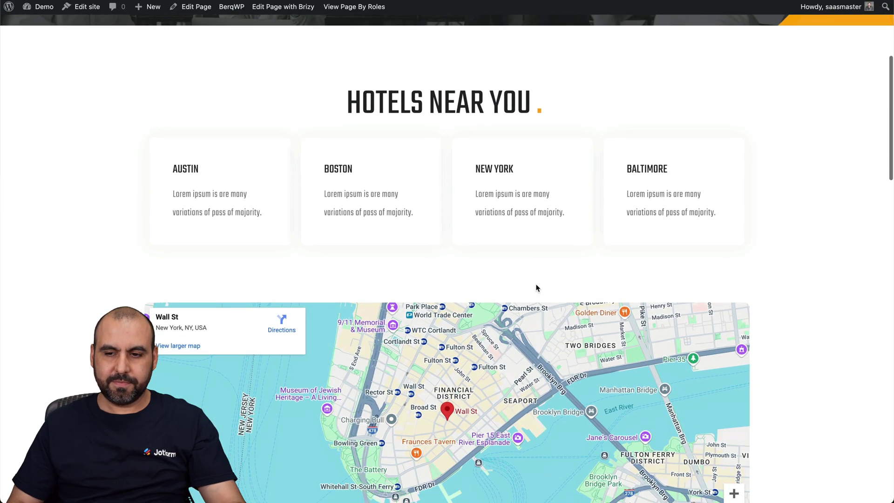
pyautogui.scroll(-10, 535, 288)
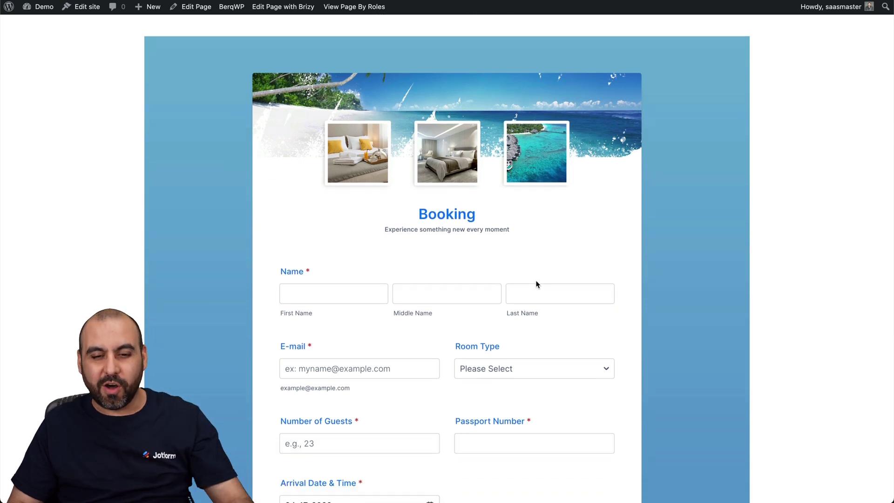
pyautogui.scroll(-8, 536, 284)
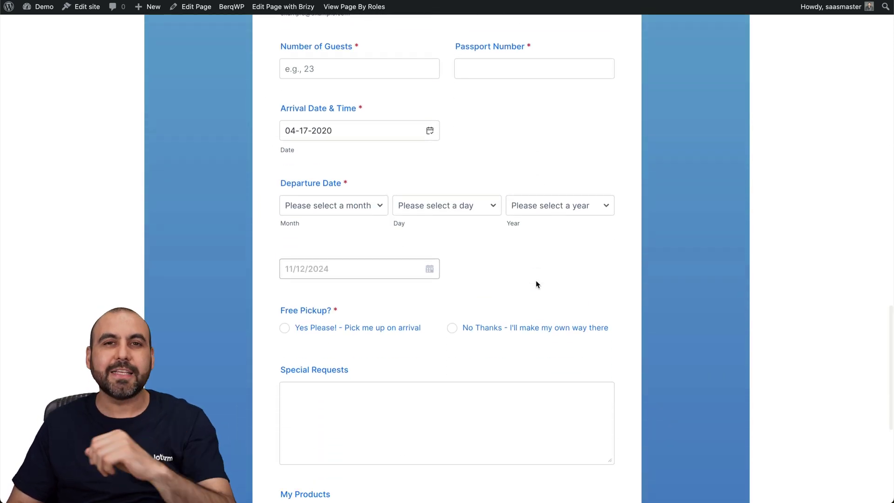
pyautogui.scroll(-3, 536, 284)
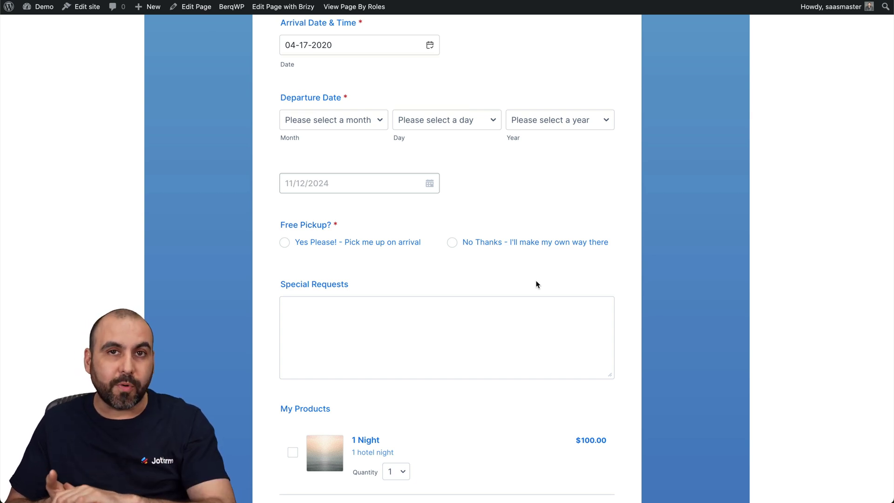
pyautogui.scroll(-6, 536, 284)
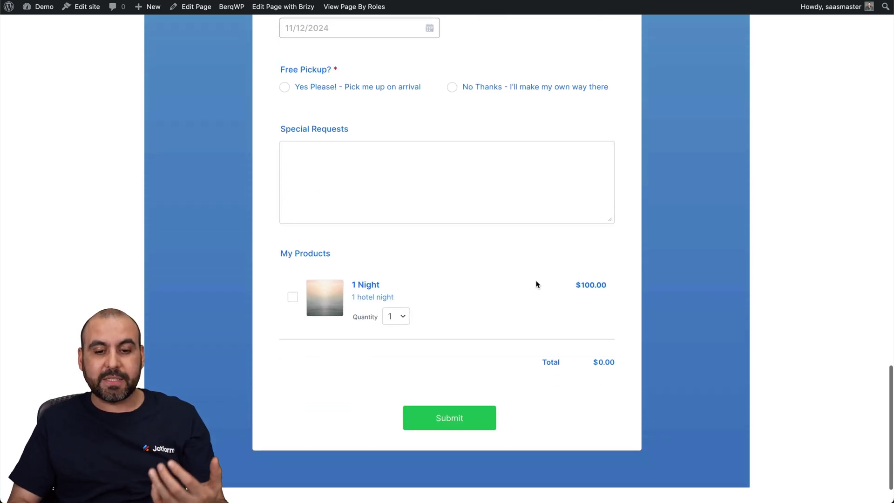
pyautogui.scroll(15, 536, 284)
pyautogui.scroll(5, 536, 284)
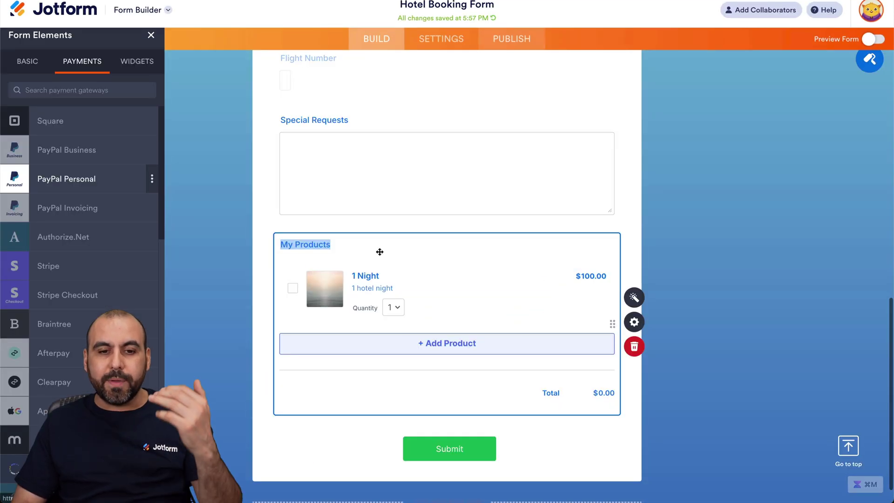
# Step: Scroll back to the top of the Hotel Booking Form in the Jotform builder
pyautogui.scroll(15, 400, 214)
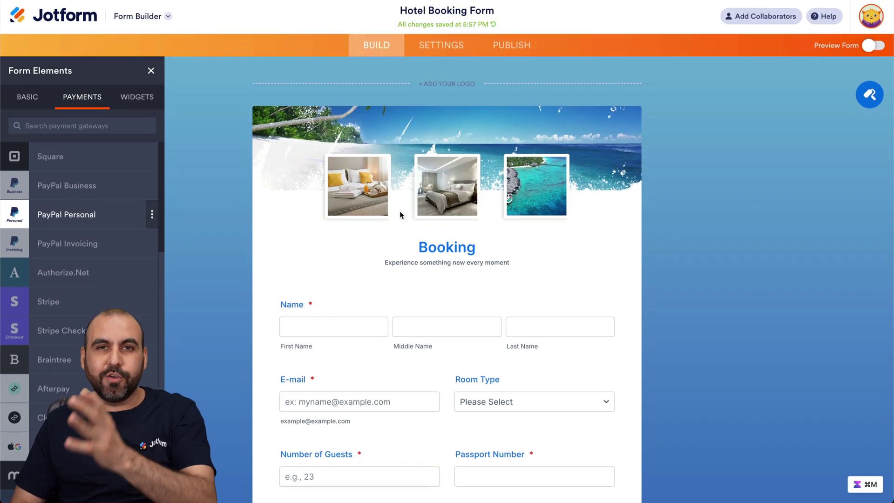